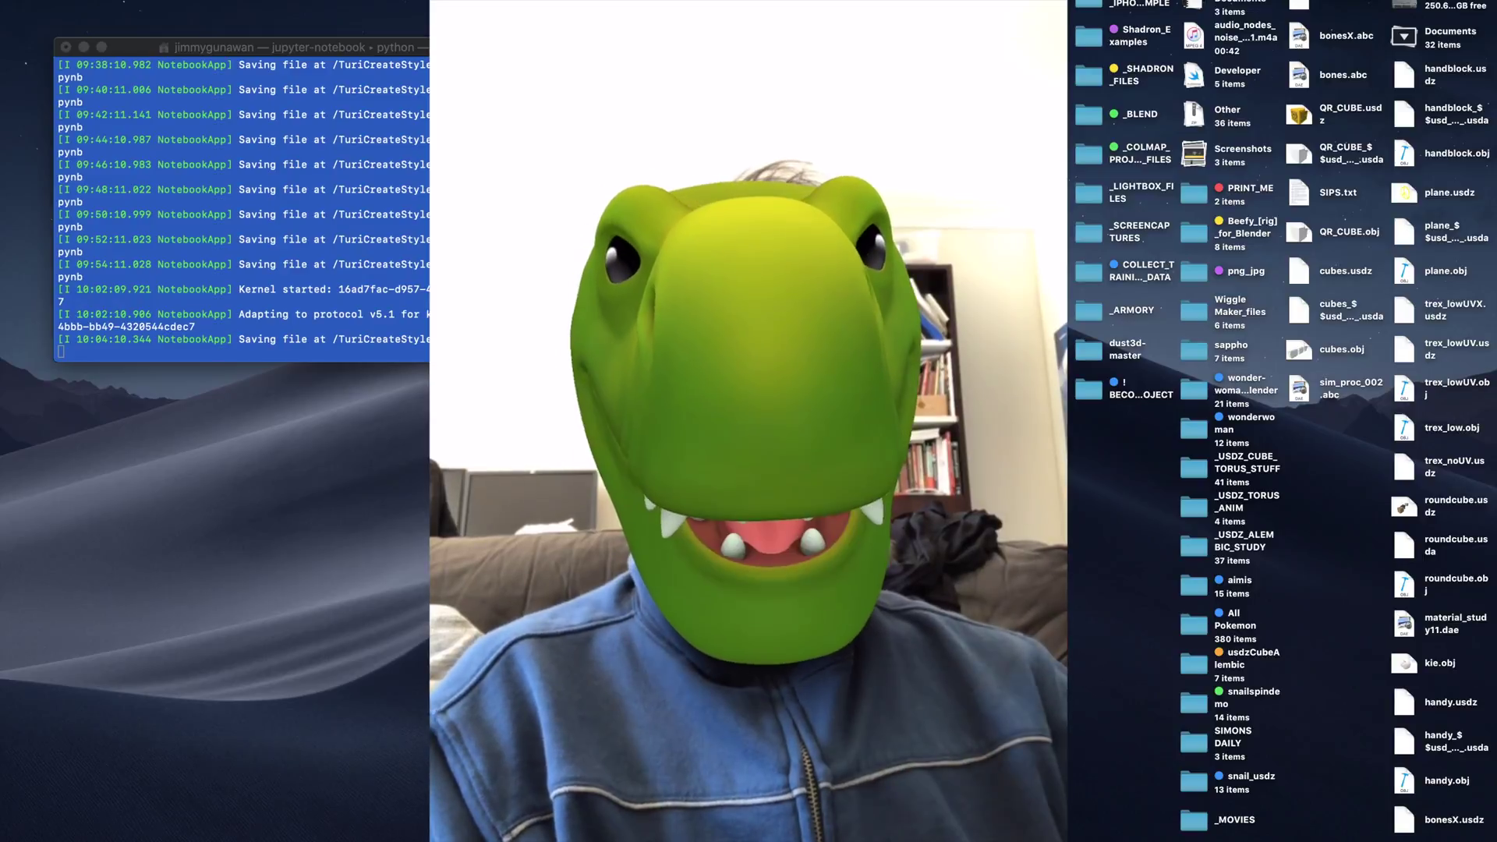
Switch to the Thingiverse page in the browser, search for "pixar lamp" and look through the results
key("ctrl+Right")
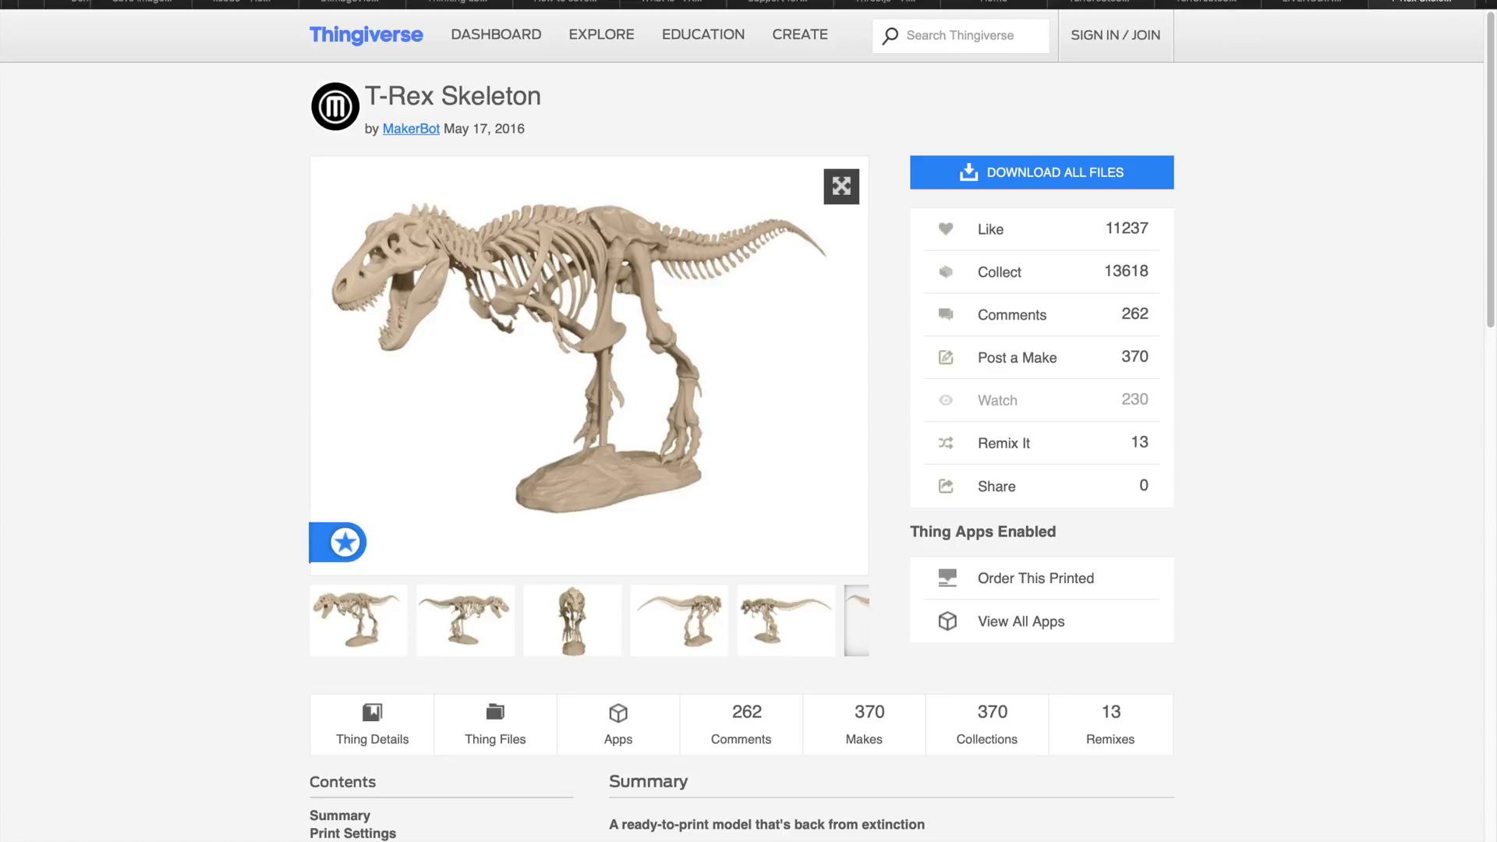
mouse_move(544, 175)
scroll(624, 210, "down", 1)
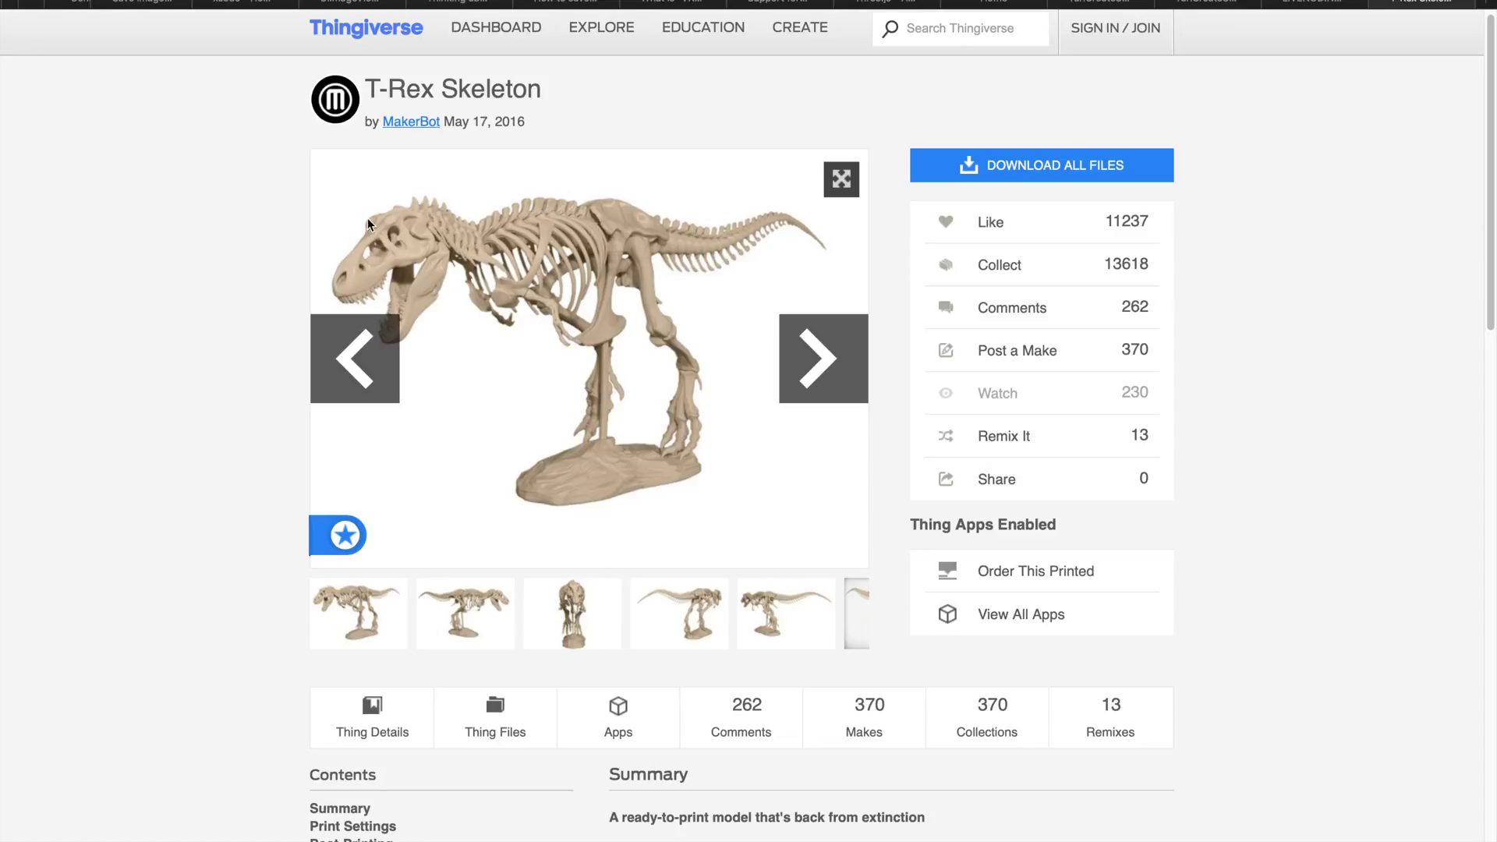
left_click(942, 37)
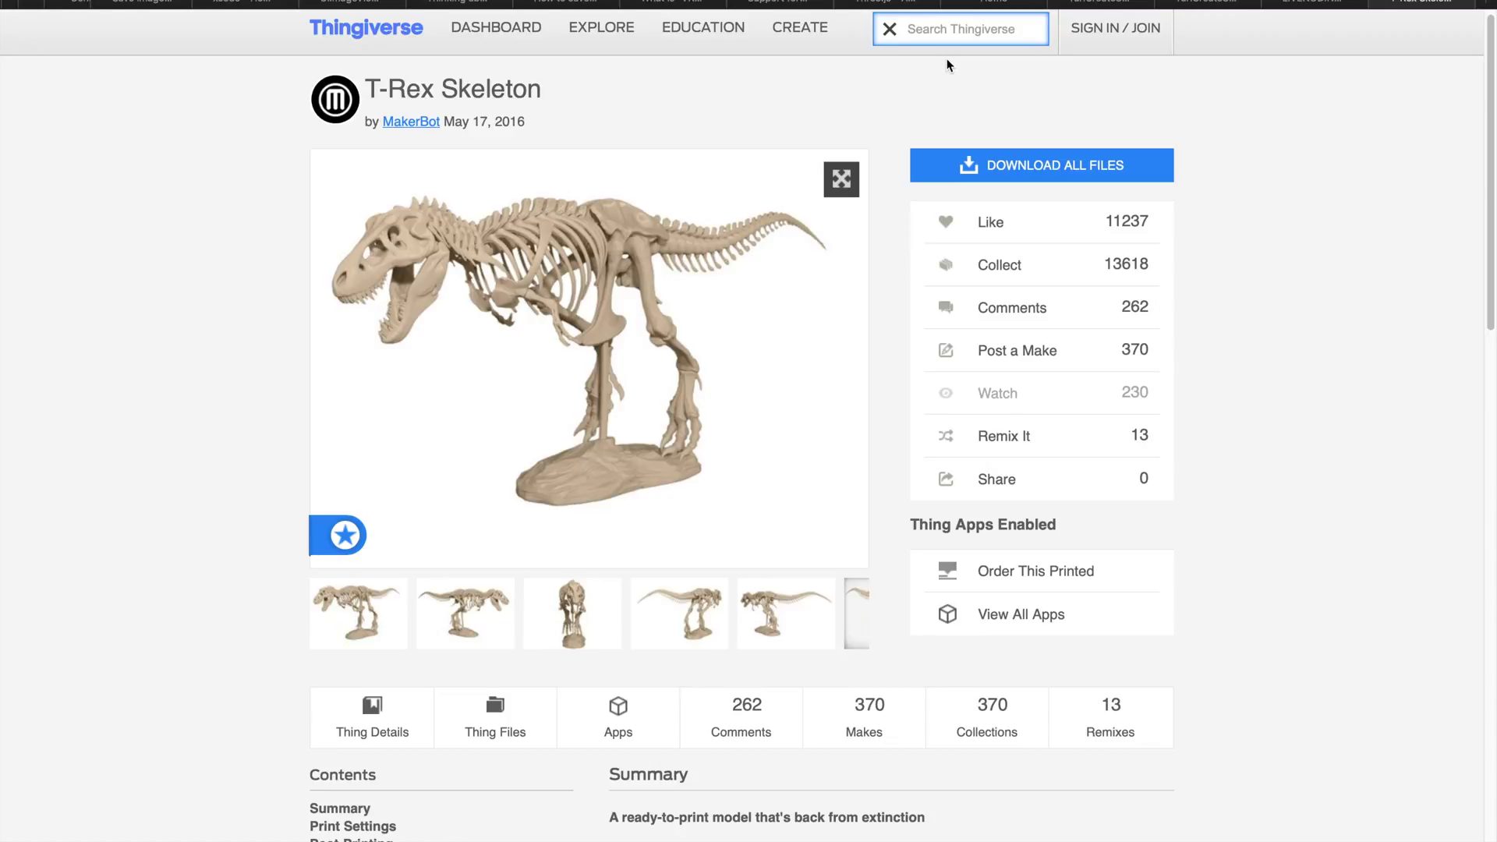
type("pixar lamp")
key("Return")
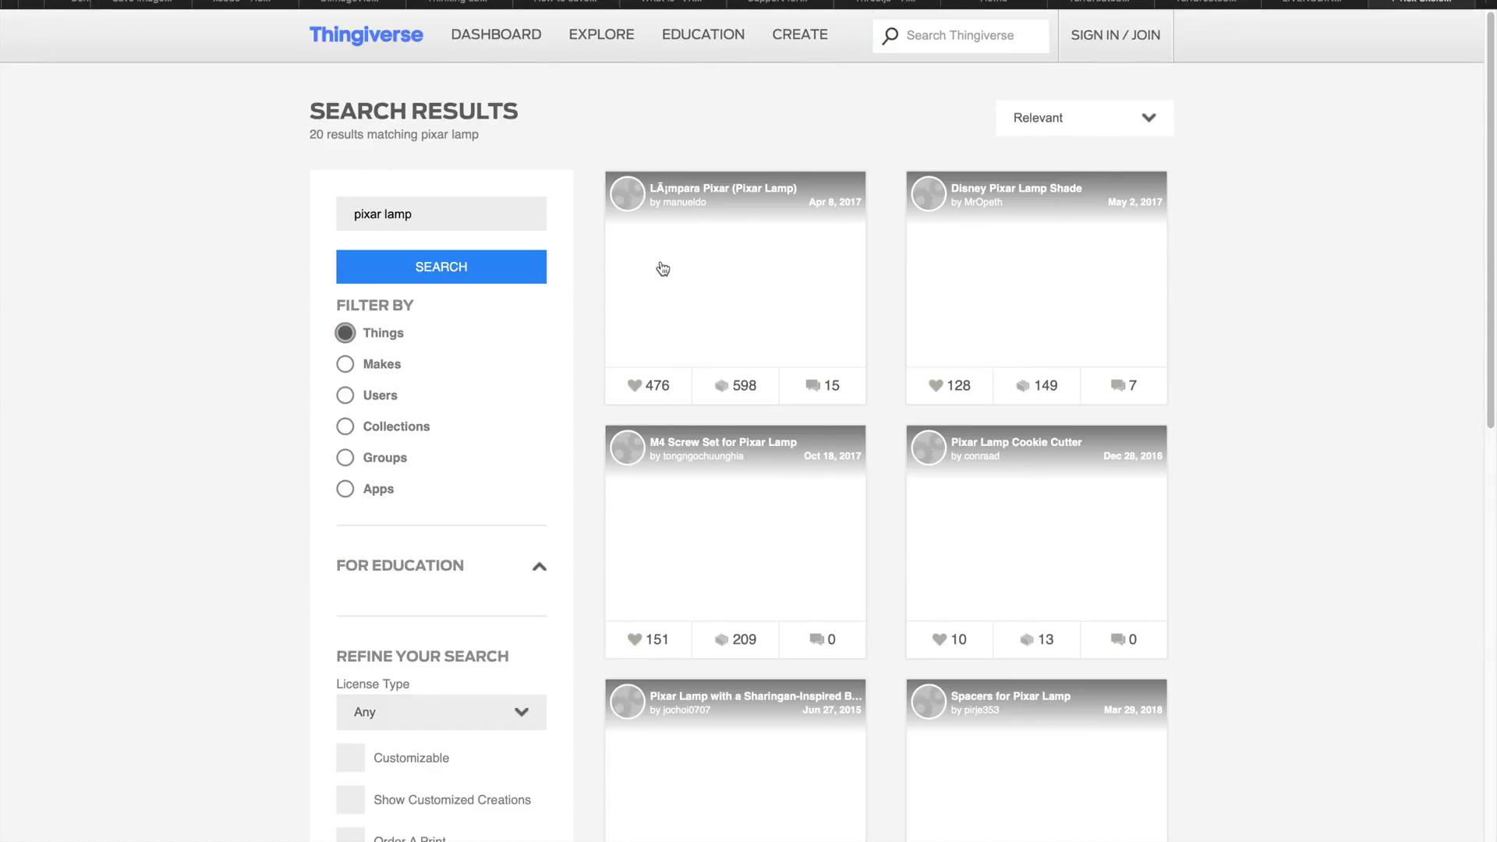
scroll(827, 359, "down", 3)
scroll(834, 367, "up", 3)
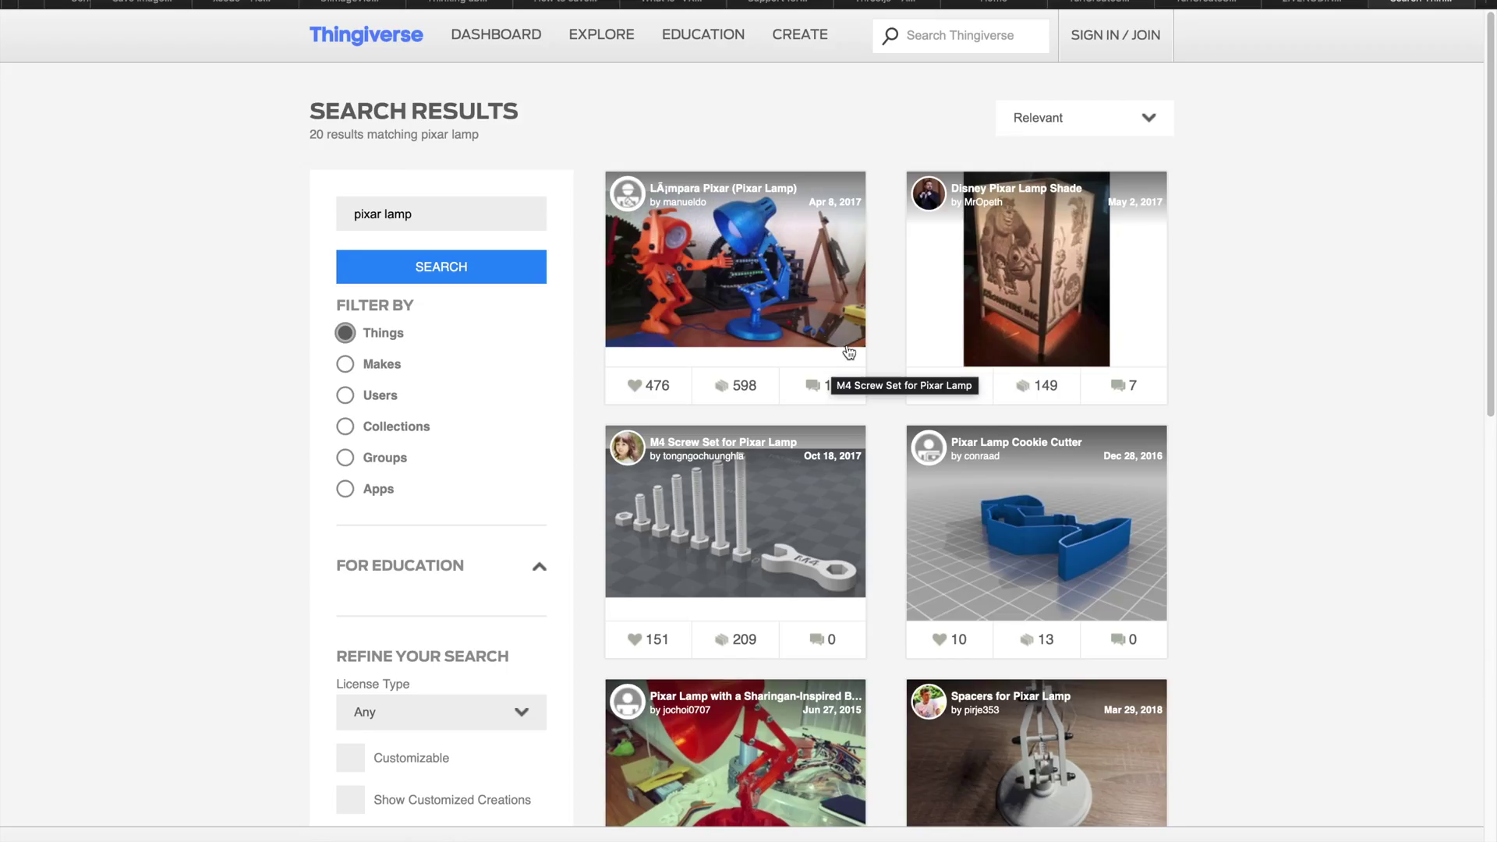
scroll(741, 253, "down", 3)
scroll(768, 413, "up", 2)
scroll(615, 223, "up", 1)
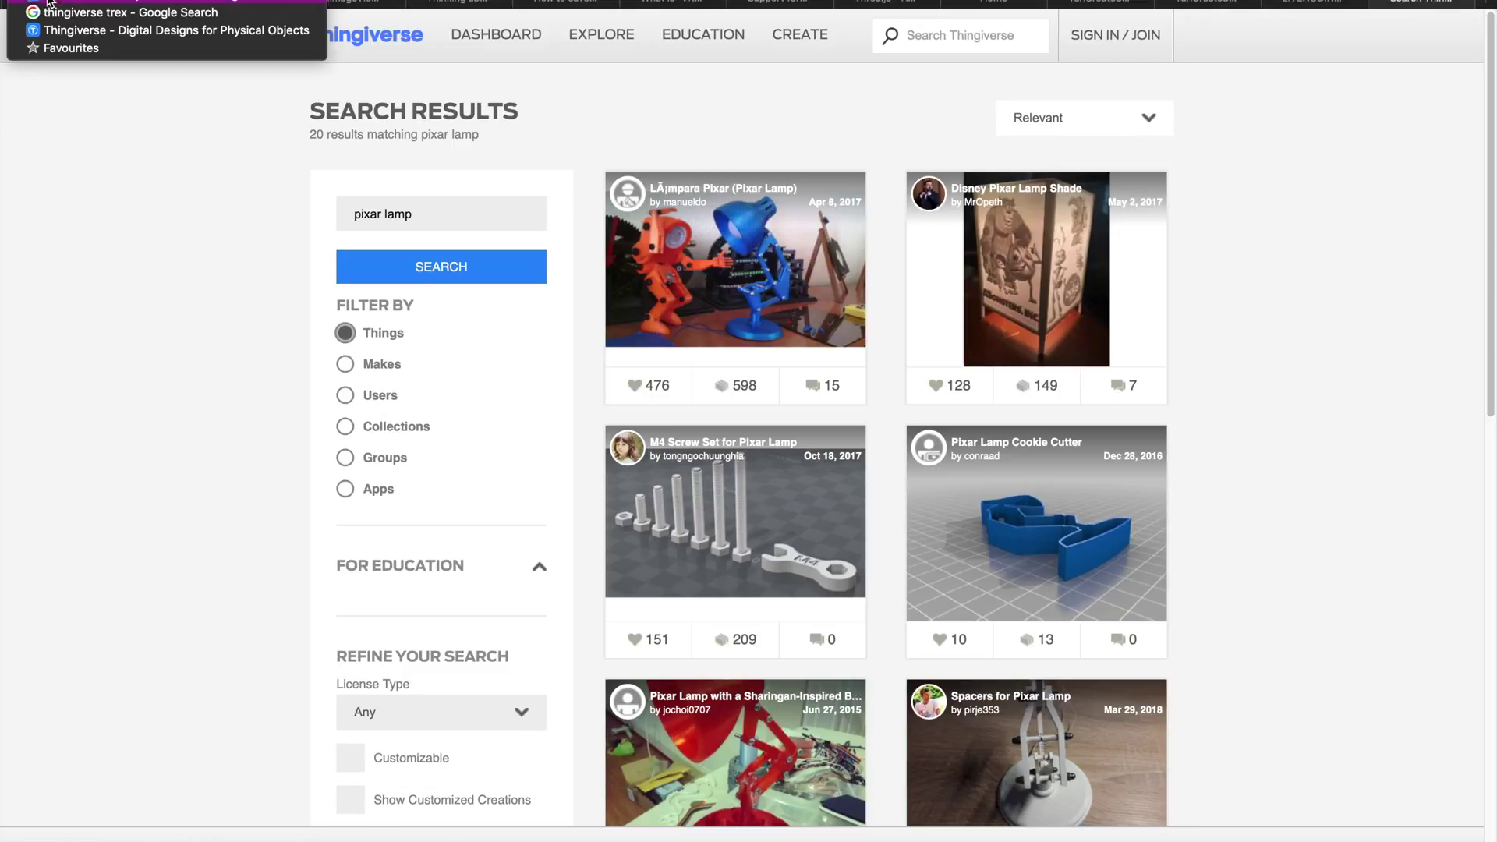
Return to the T-Rex Skeleton page and examine its images, print settings and post-printing information
scroll(835, 351, "down", 1)
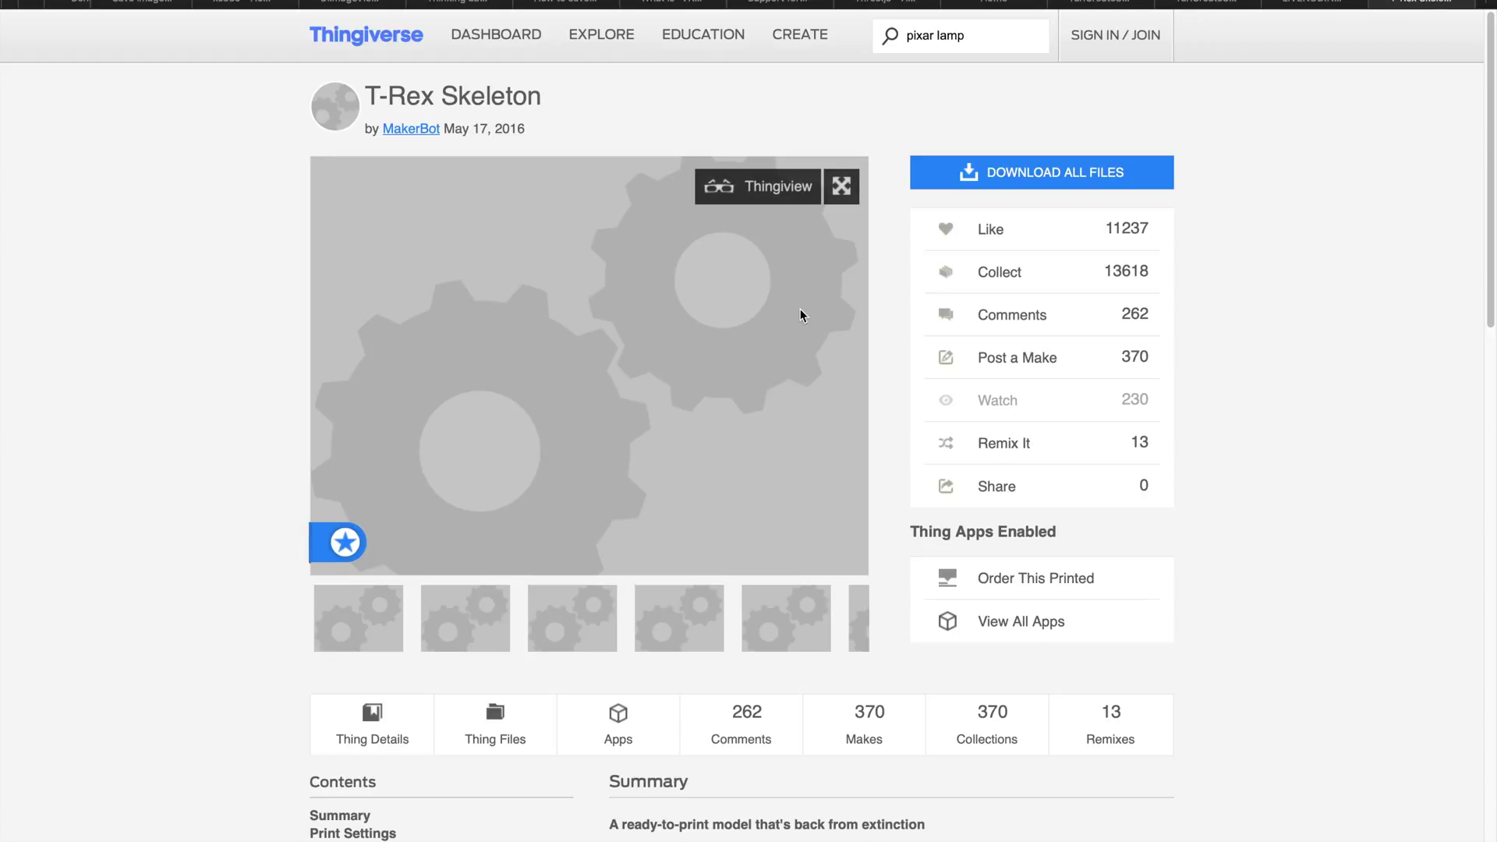
scroll(800, 309, "down", 1)
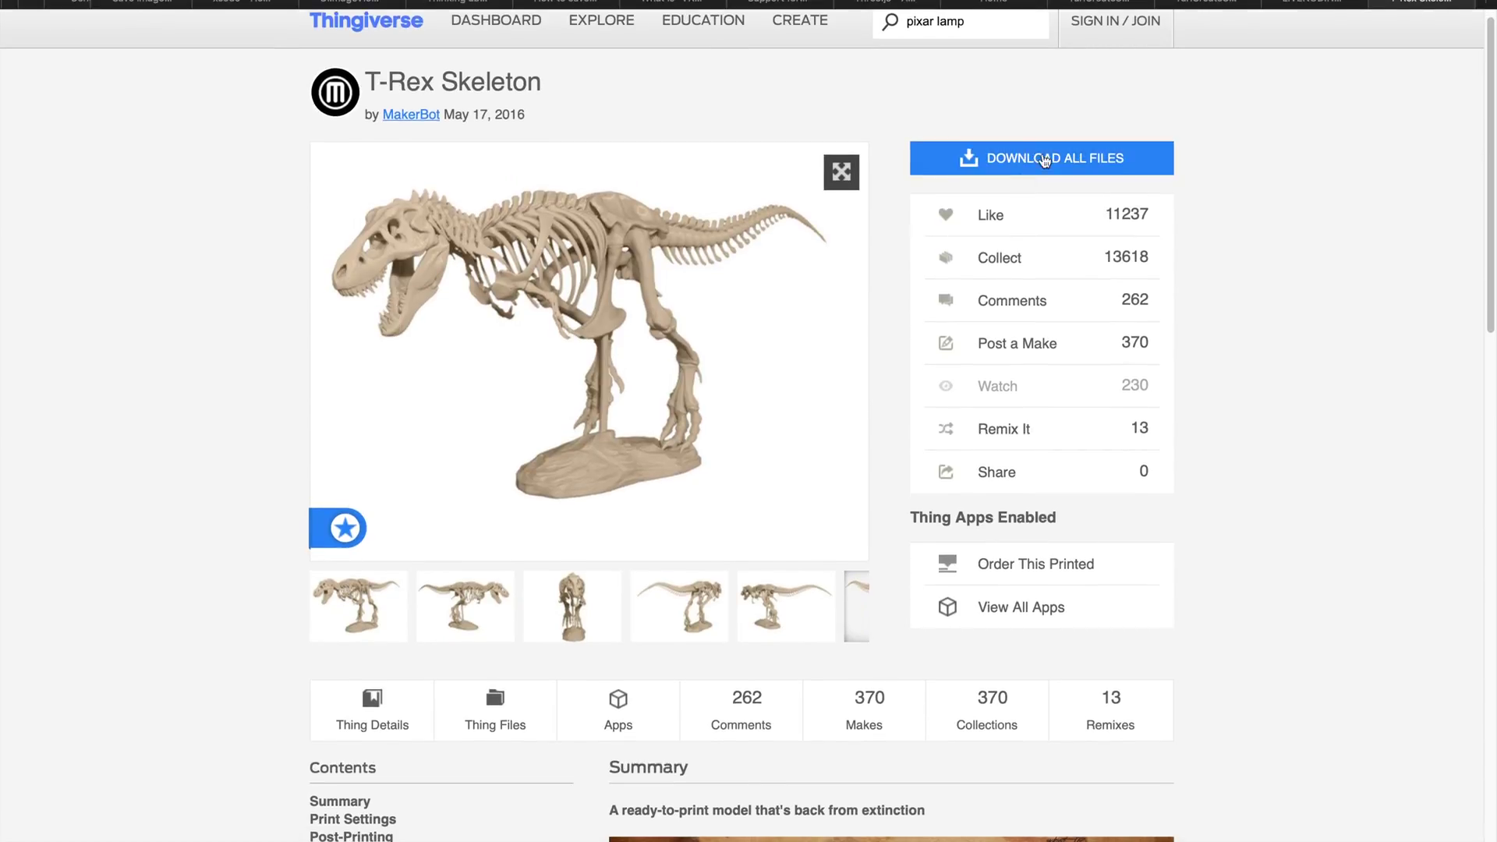
scroll(912, 387, "down", 4)
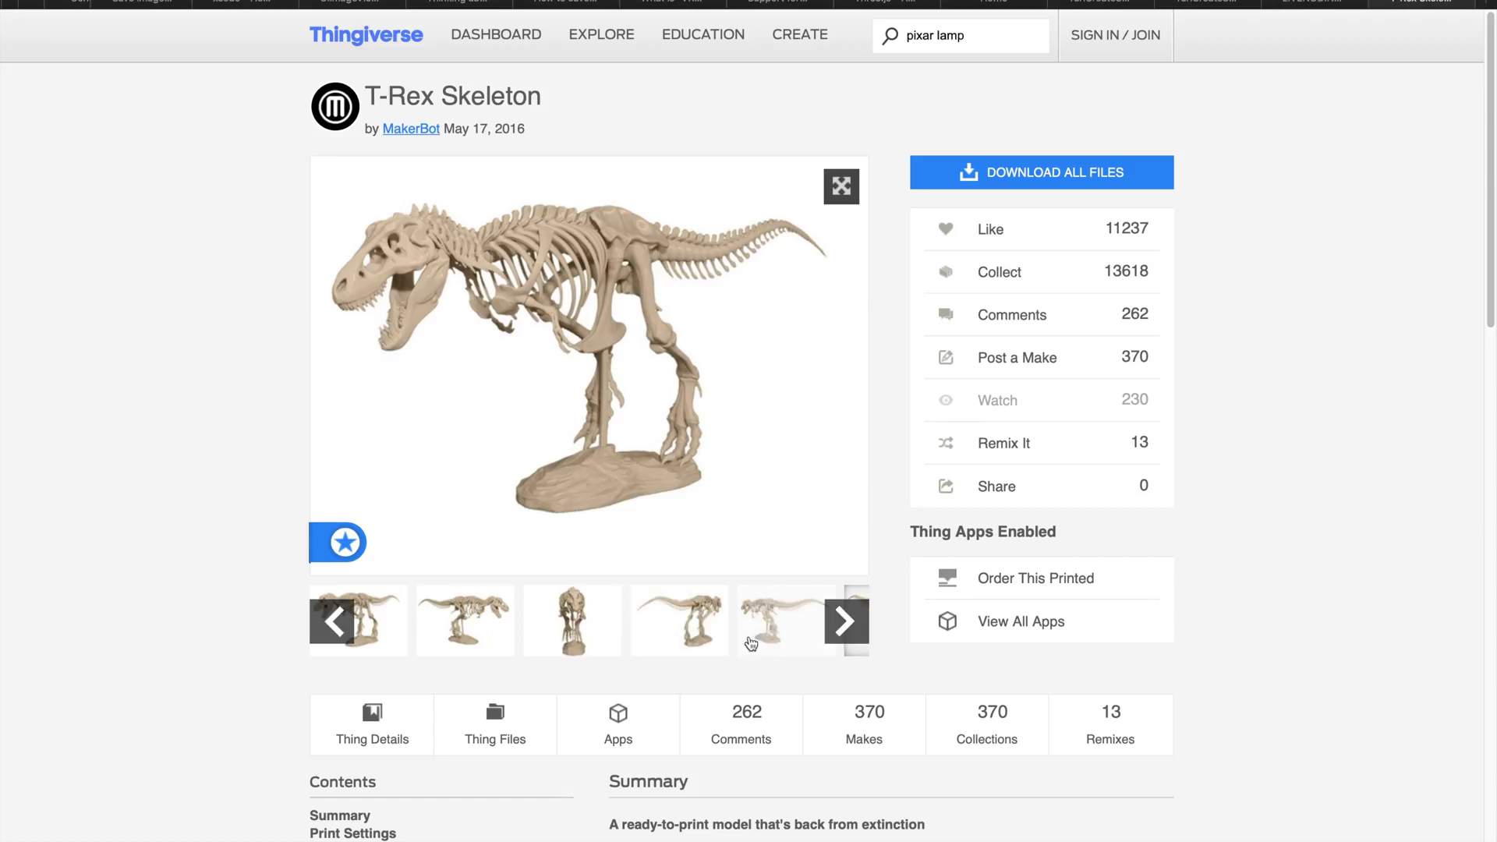
scroll(961, 678, "down", 15)
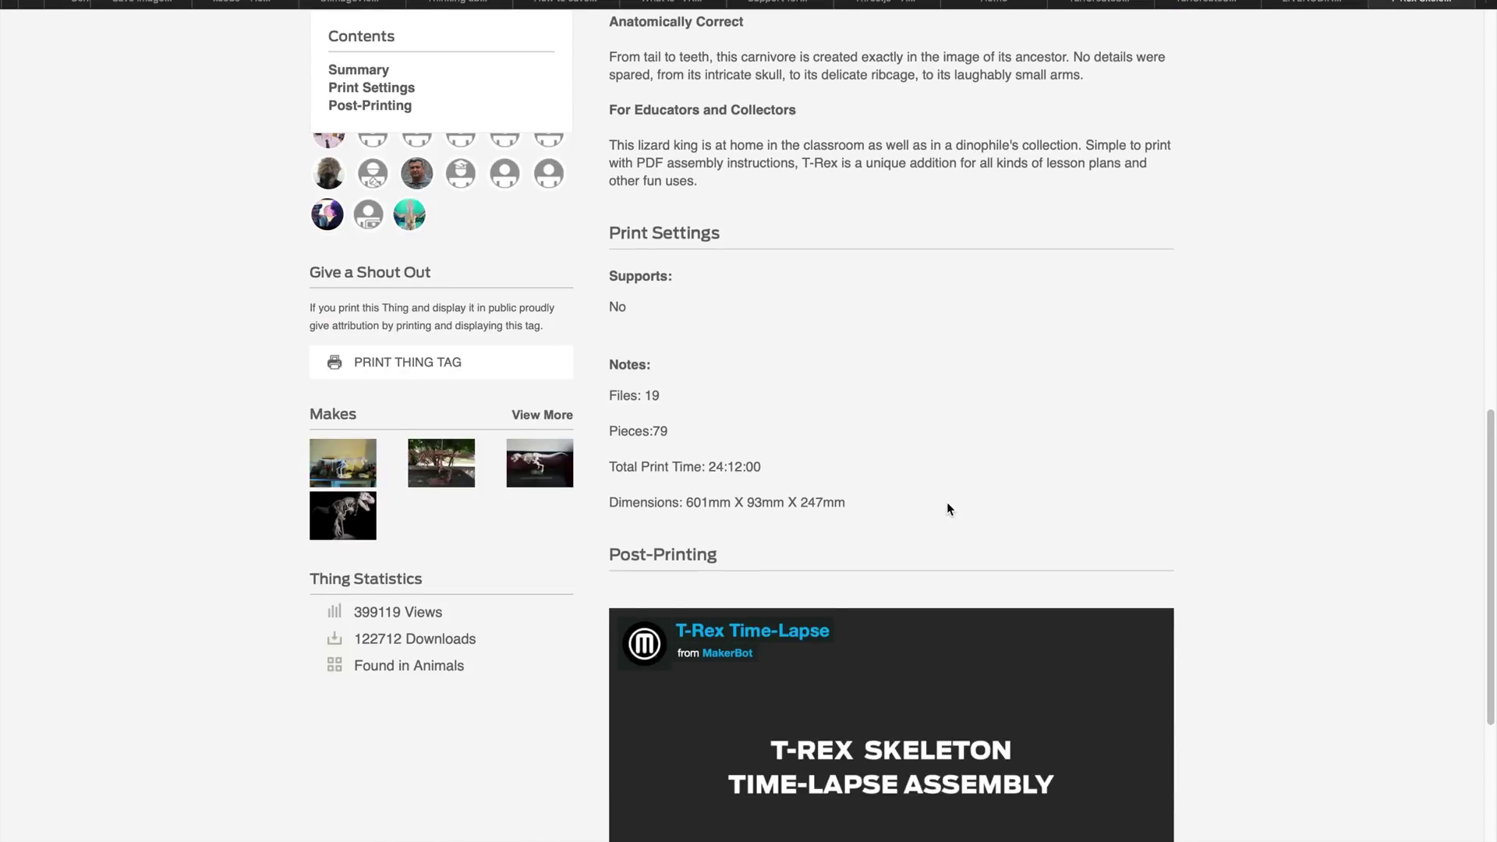
scroll(882, 556, "up", 4)
scroll(696, 482, "down", 5)
scroll(686, 500, "up", 15)
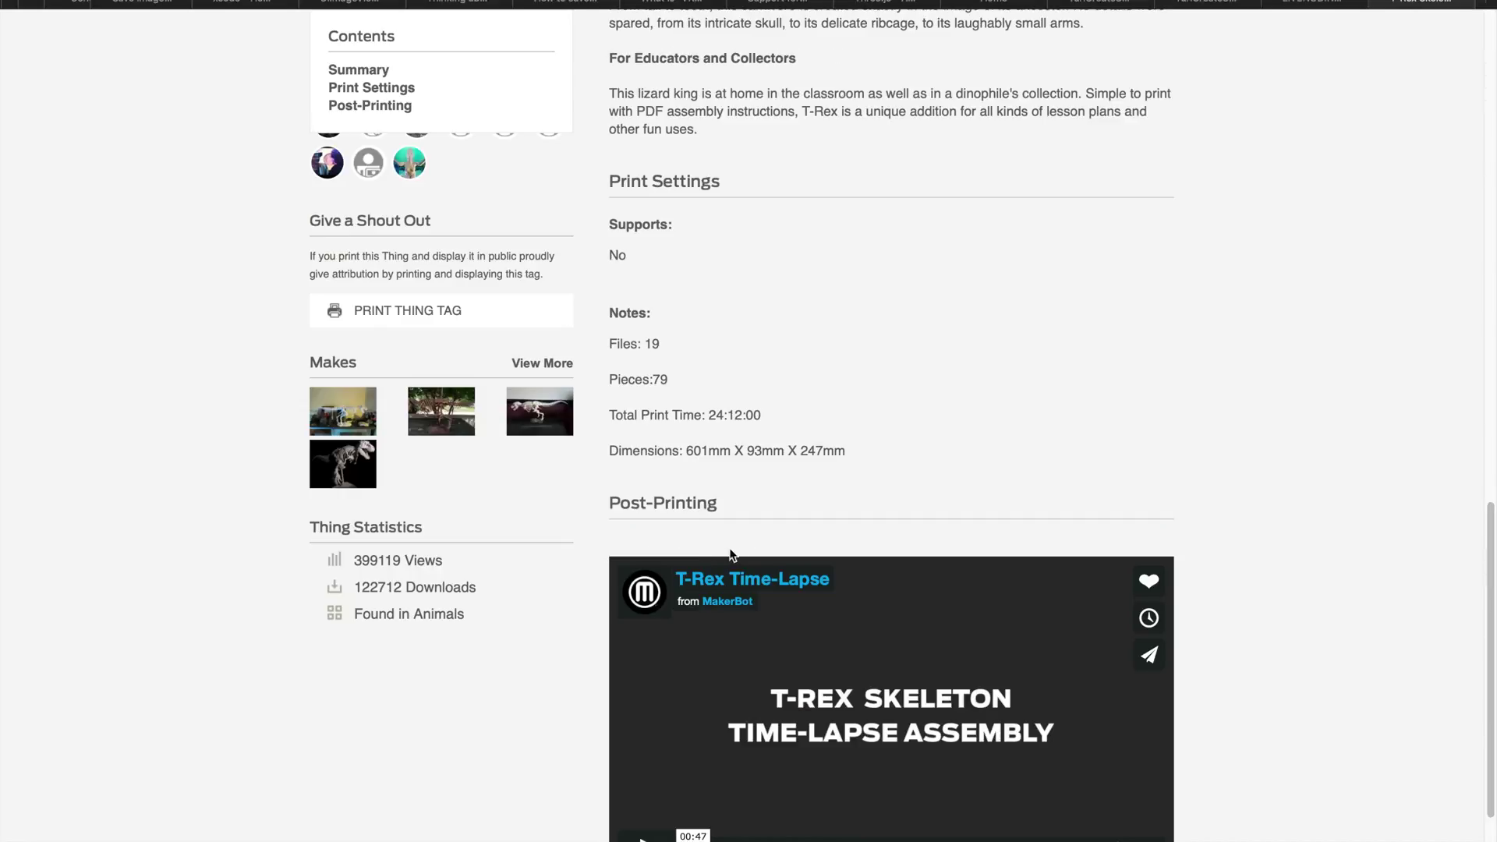
scroll(753, 517, "up", 5)
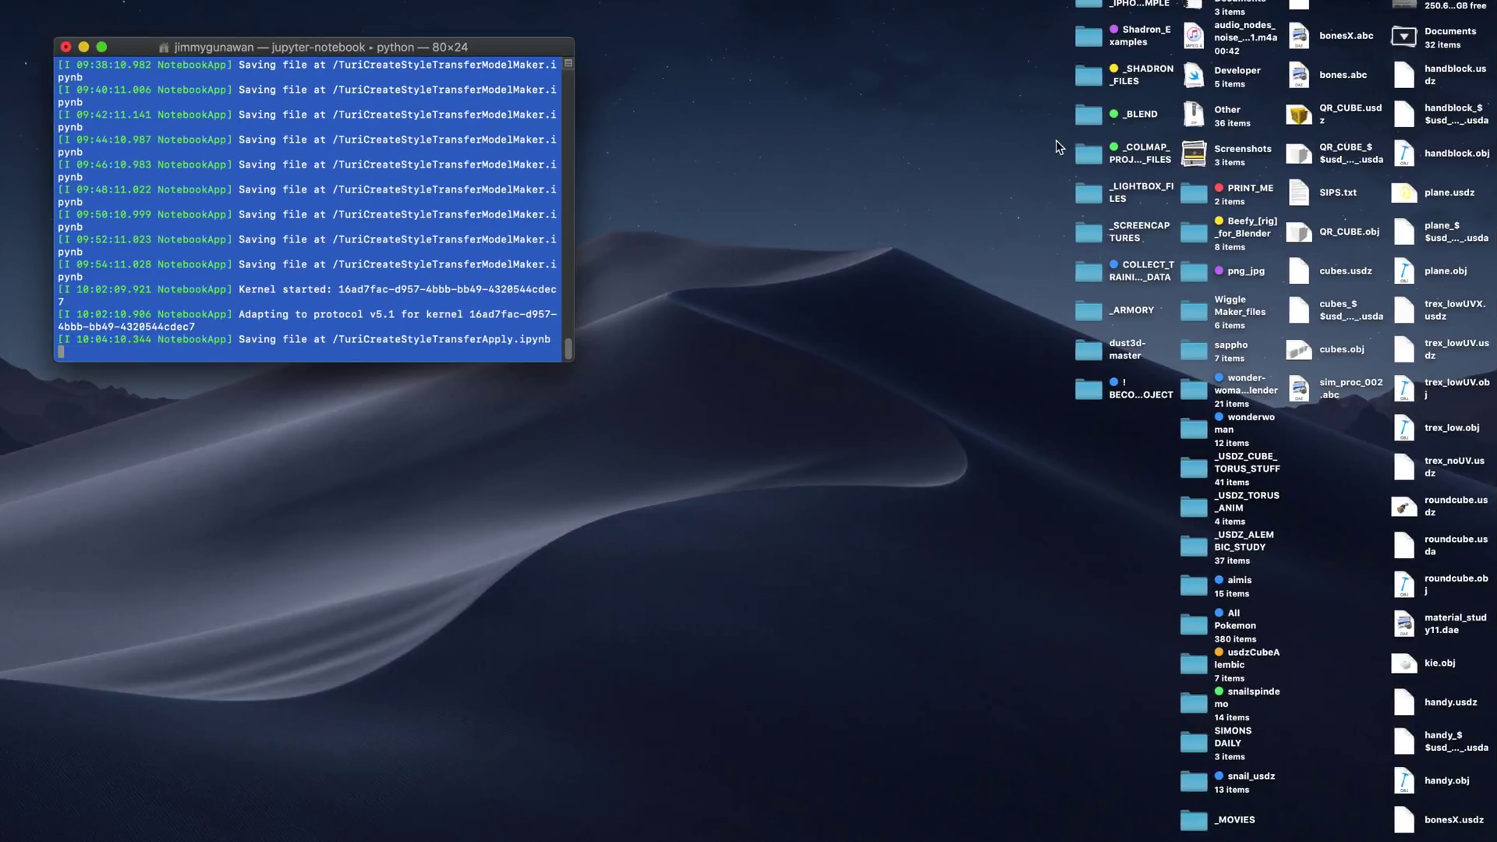
Switch to the desktop, open the _BLEND folder and shift its window and the terminal window aside
left_click(1084, 115)
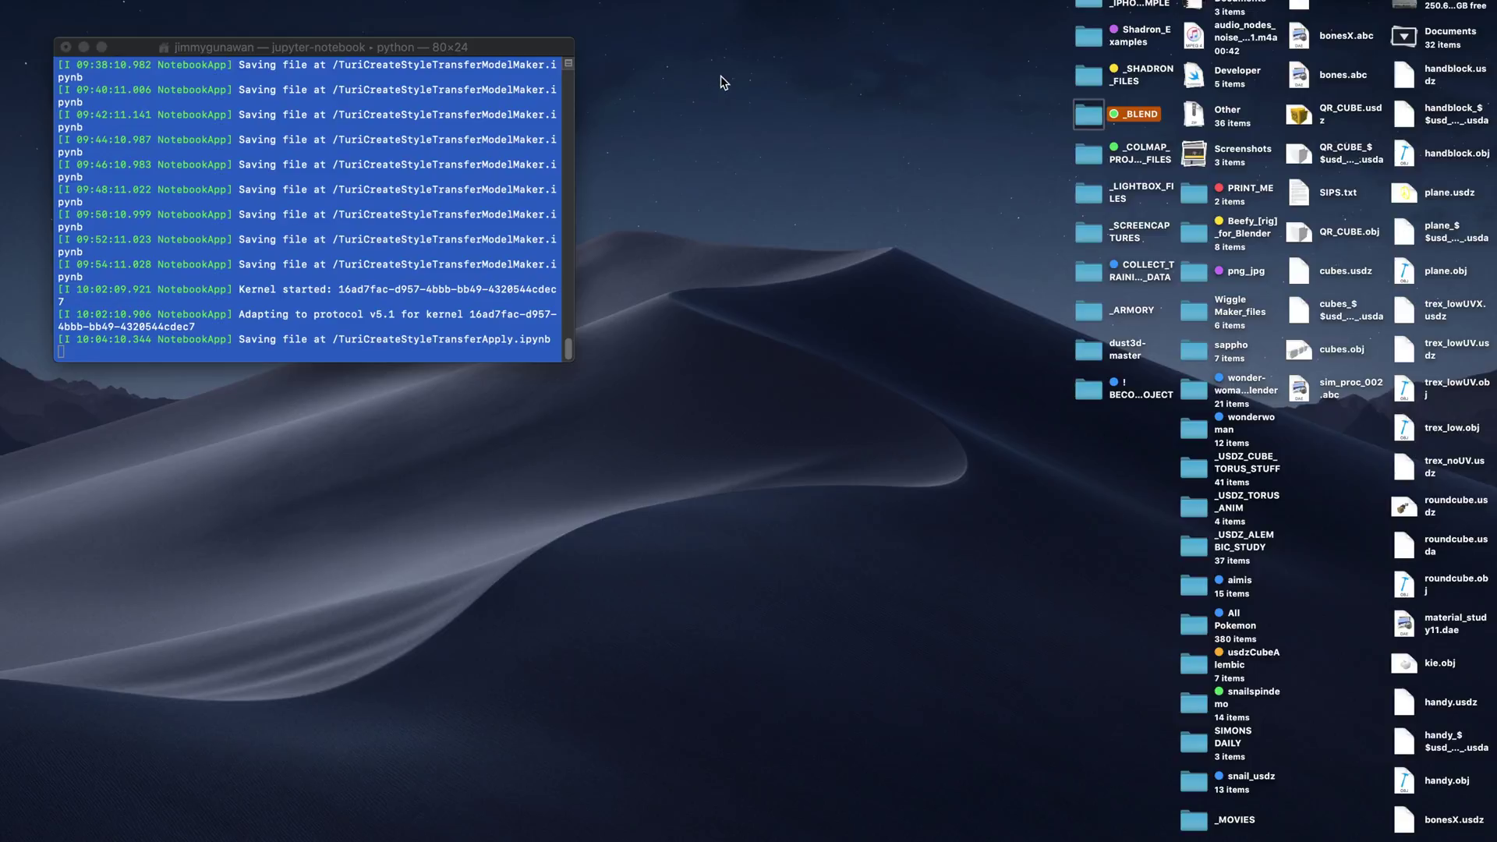
key("super+o")
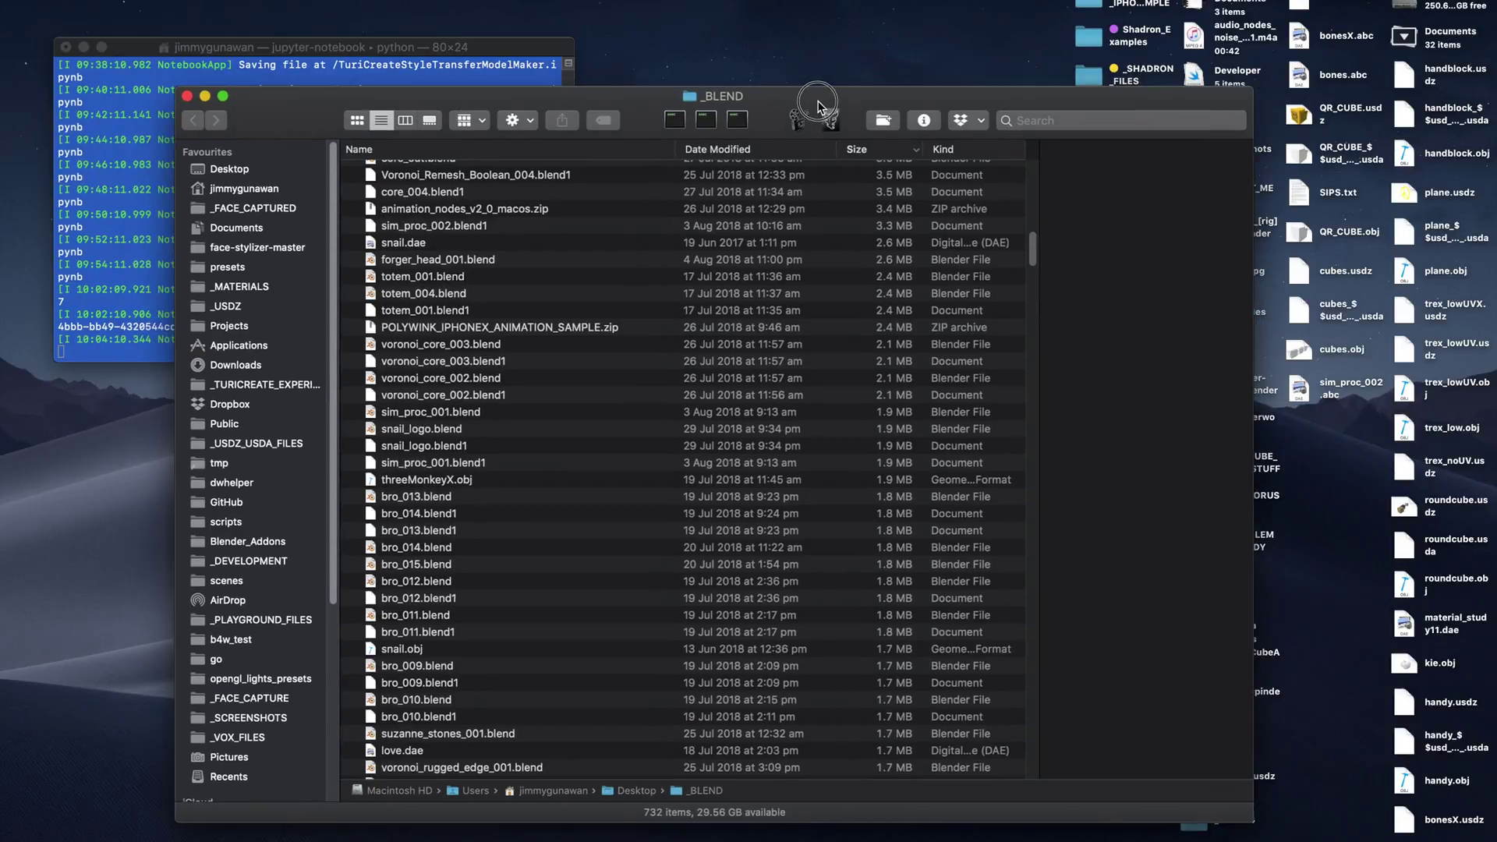
left_click_drag(733, 89, 836, 100)
left_click(775, 122)
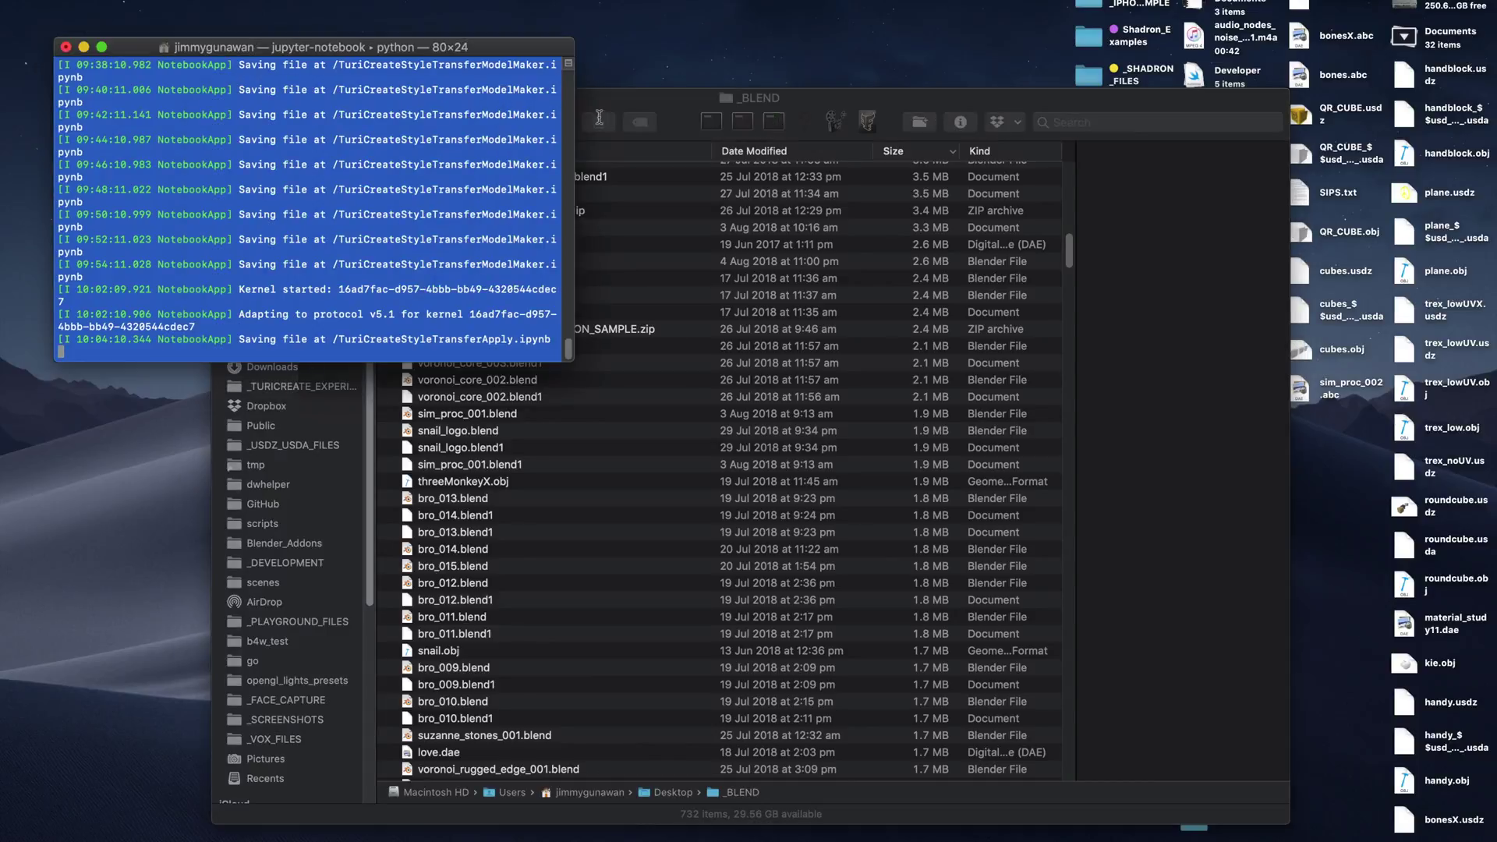
left_click_drag(619, 55, 797, 84)
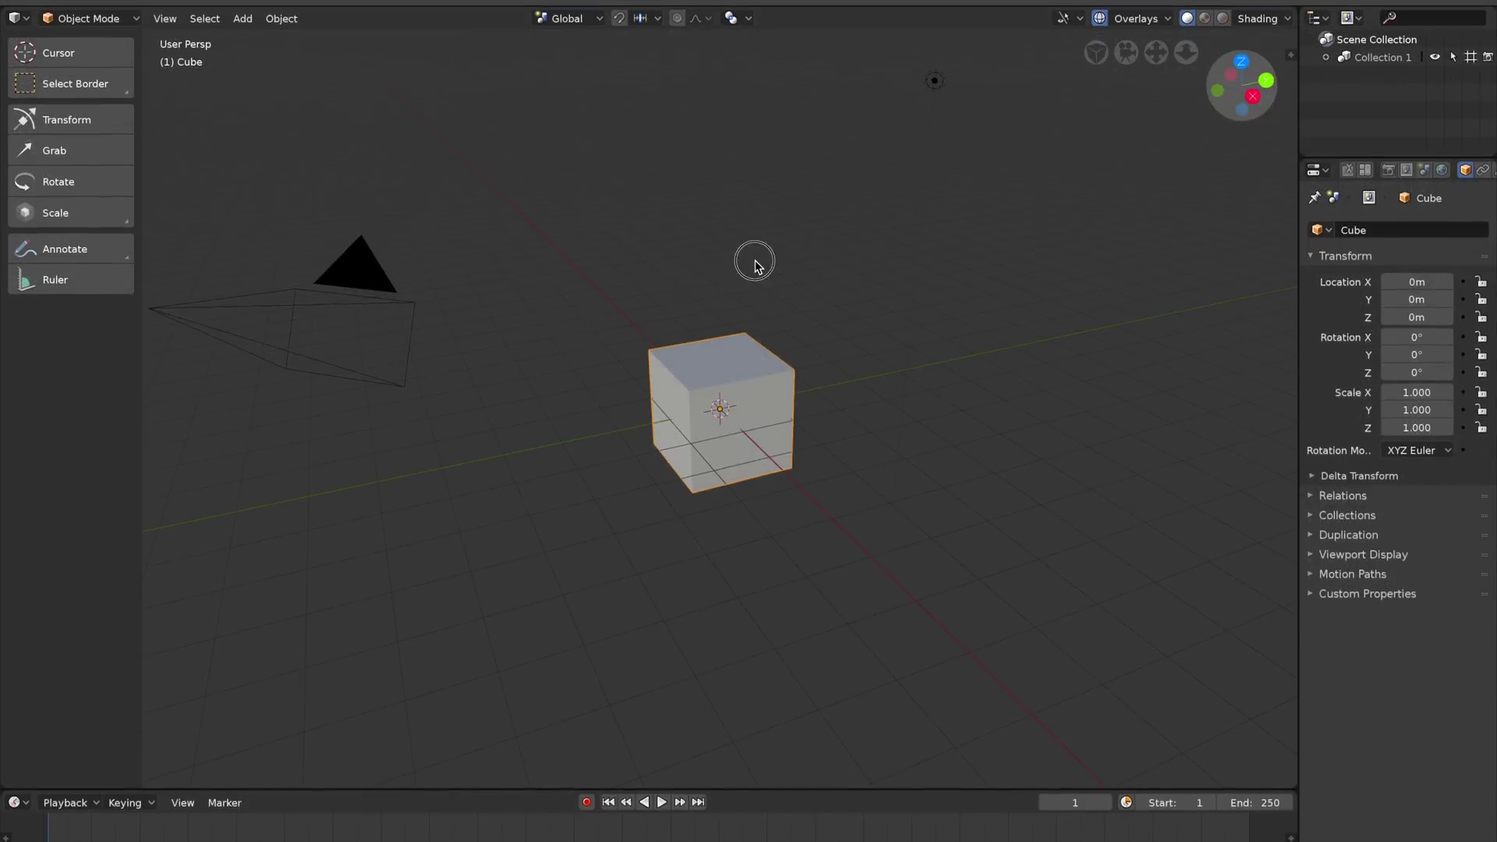
Switch to Blender, delete every object in the default scene and narrow the tool shelf to two columns of icons
scroll(713, 289, "down", 5)
key("a")
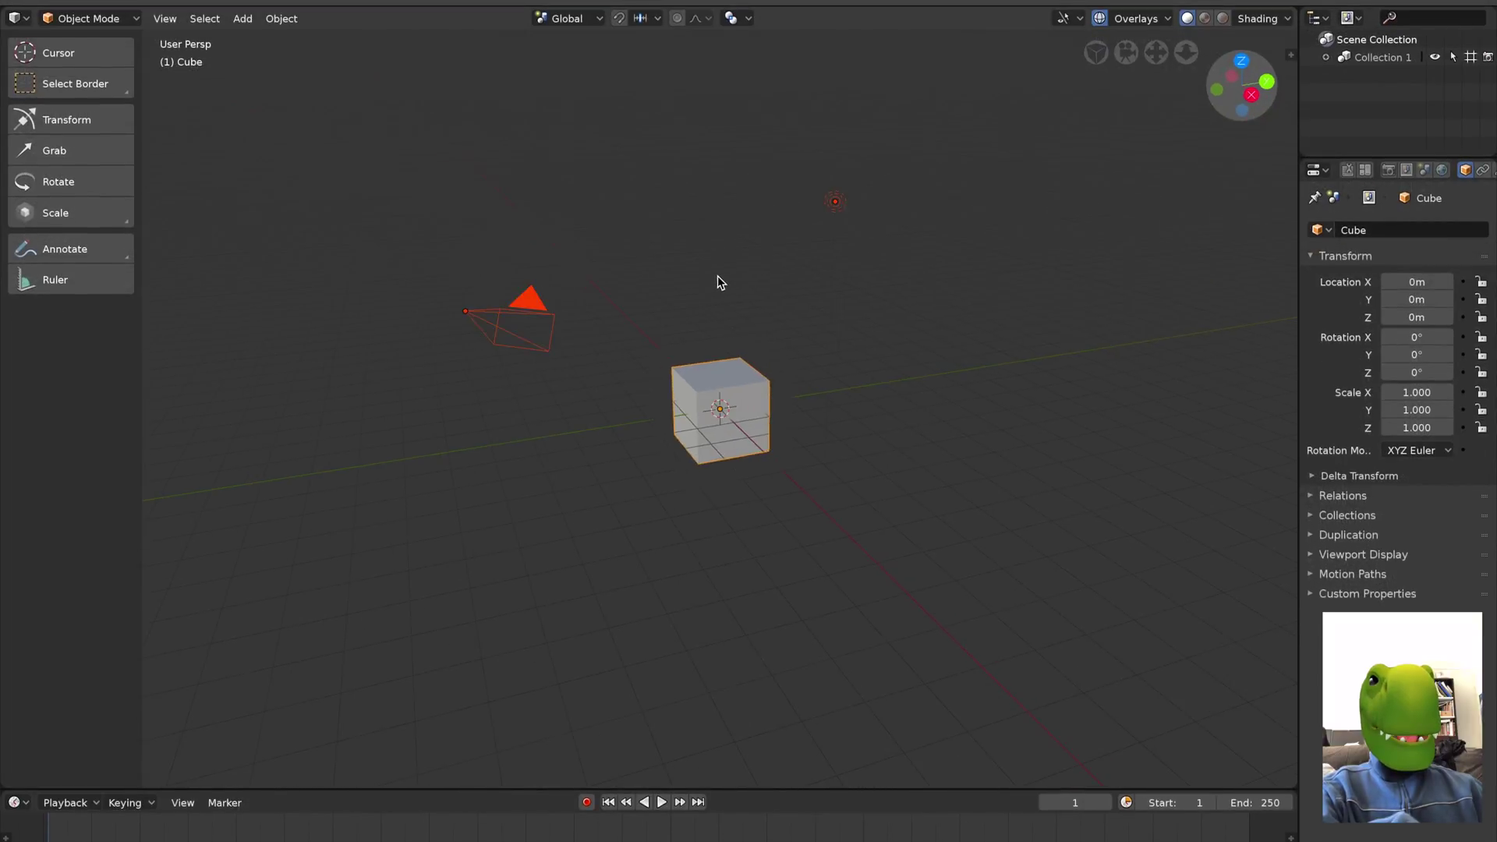
key("Delete")
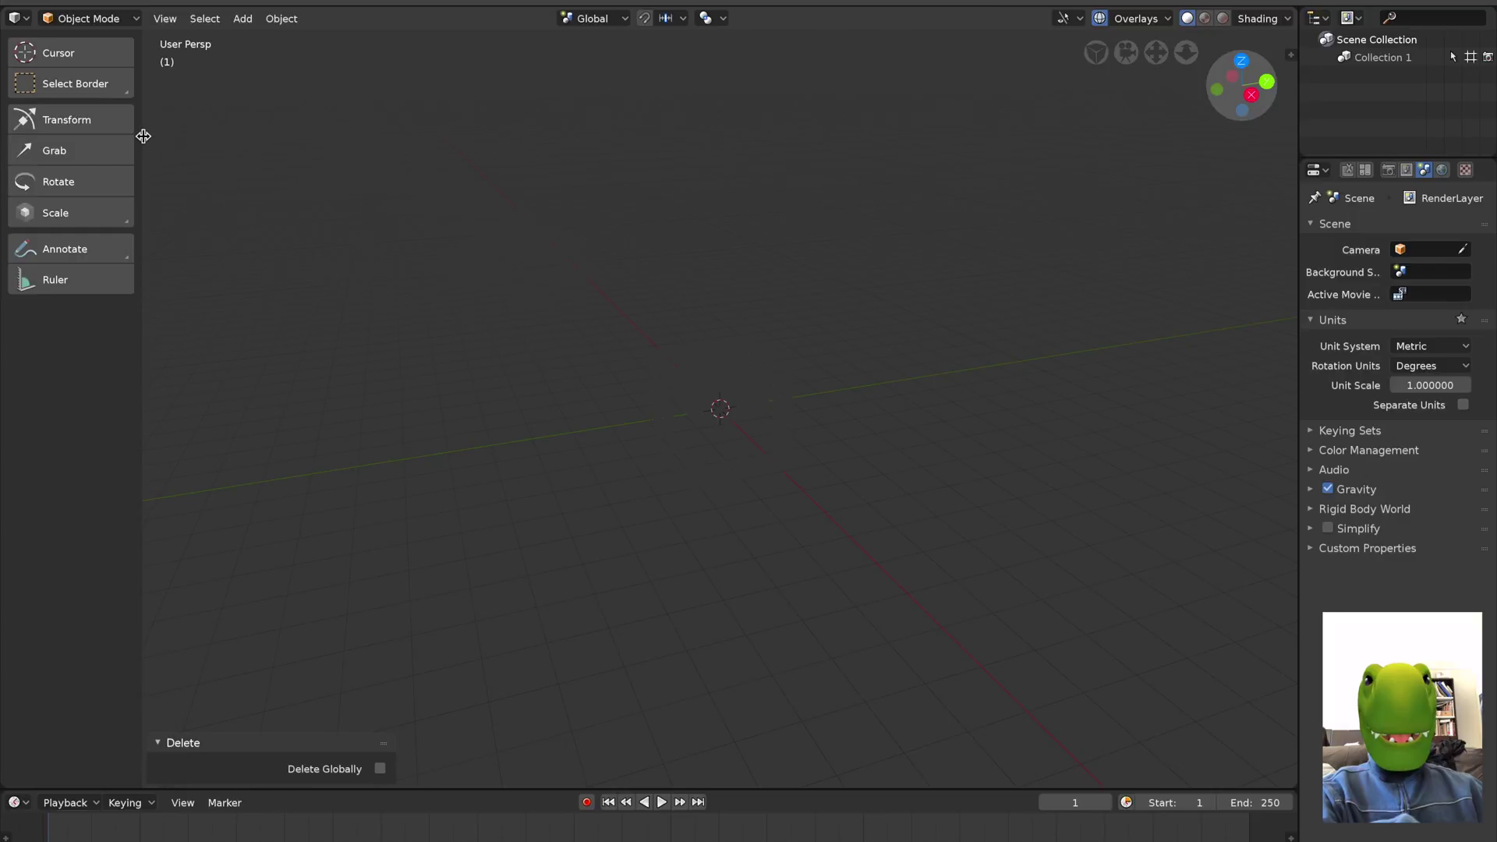
mouse_move(143, 134)
left_mouse_down()
mouse_move(121, 135)
mouse_move(167, 134)
mouse_move(114, 134)
left_mouse_up()
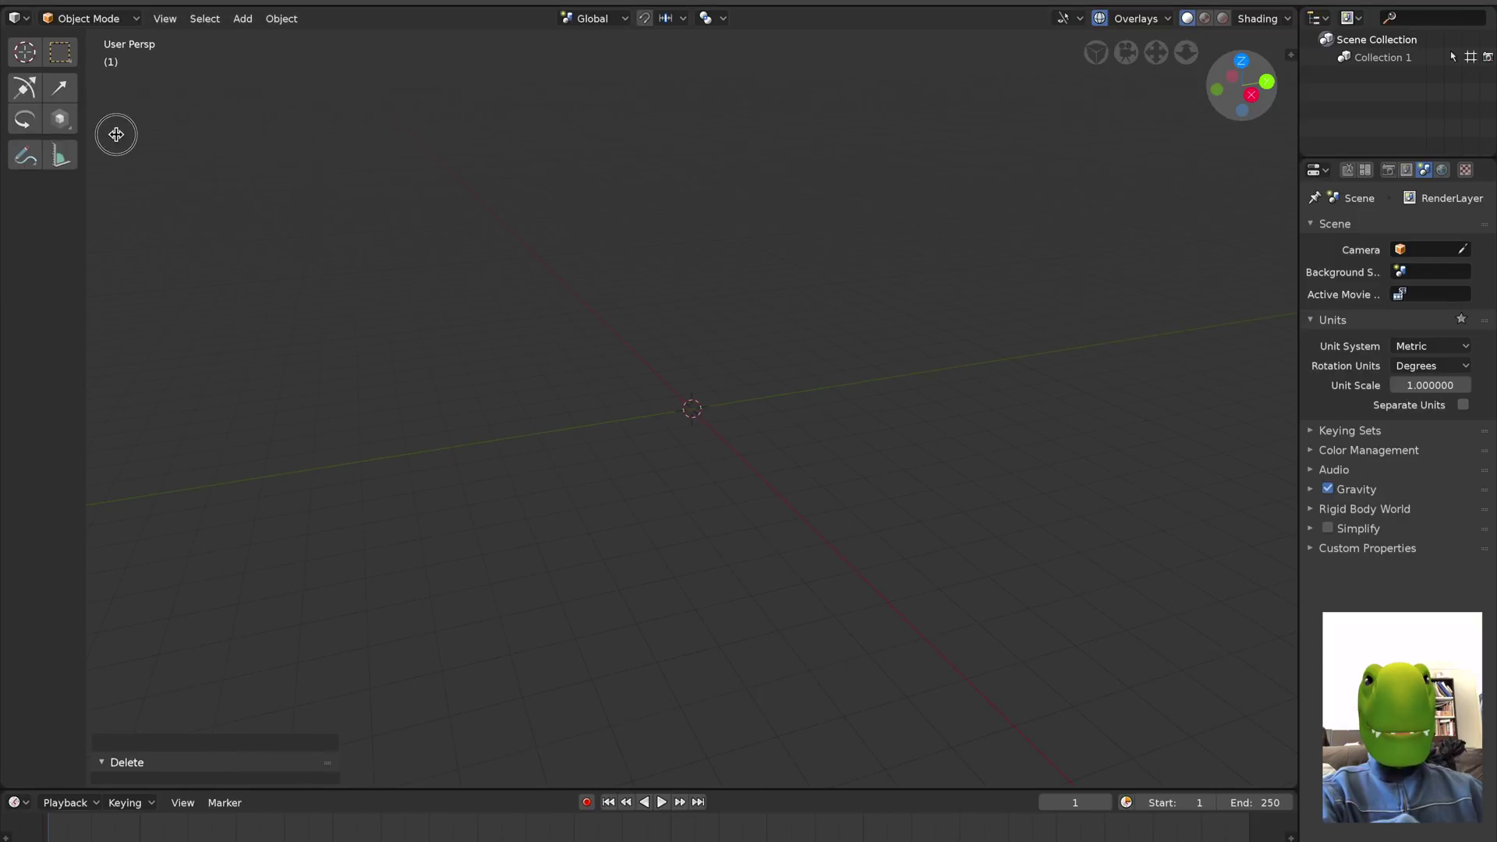
key("F4")
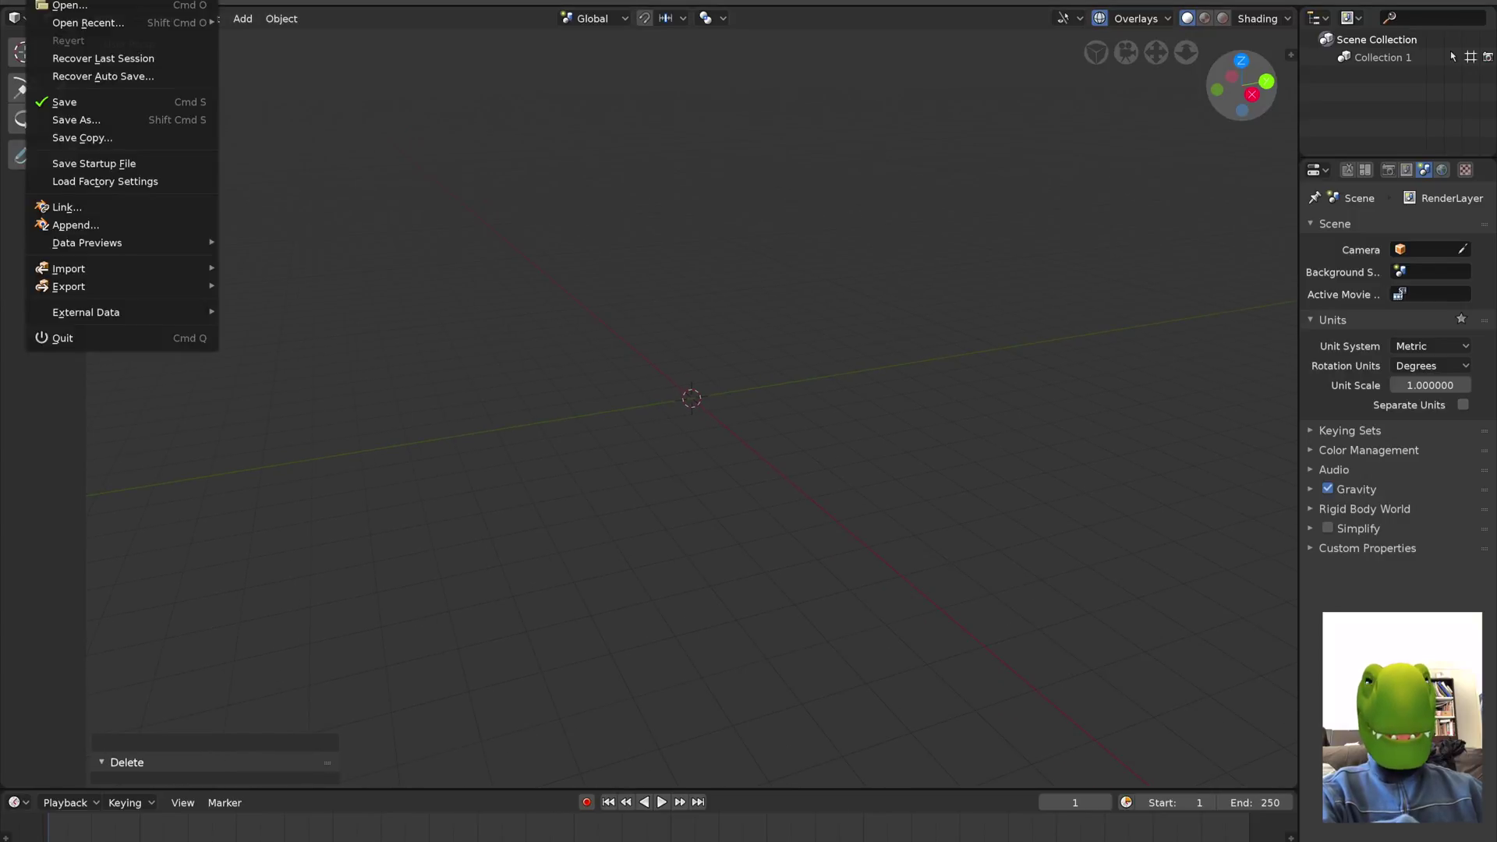
mouse_move(187, 269)
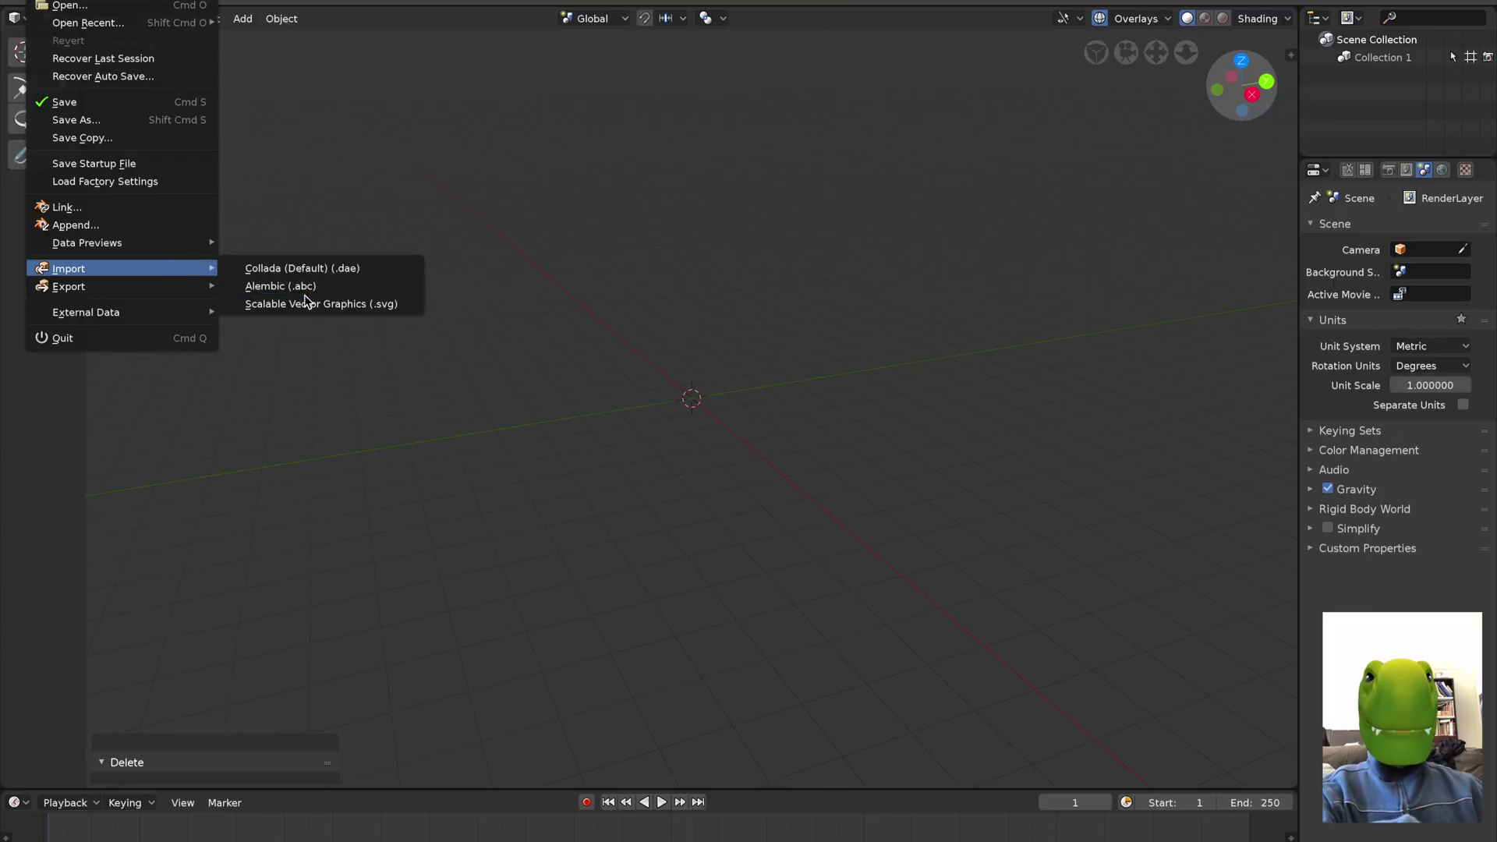
middle_click_drag(573, 267, 618, 260)
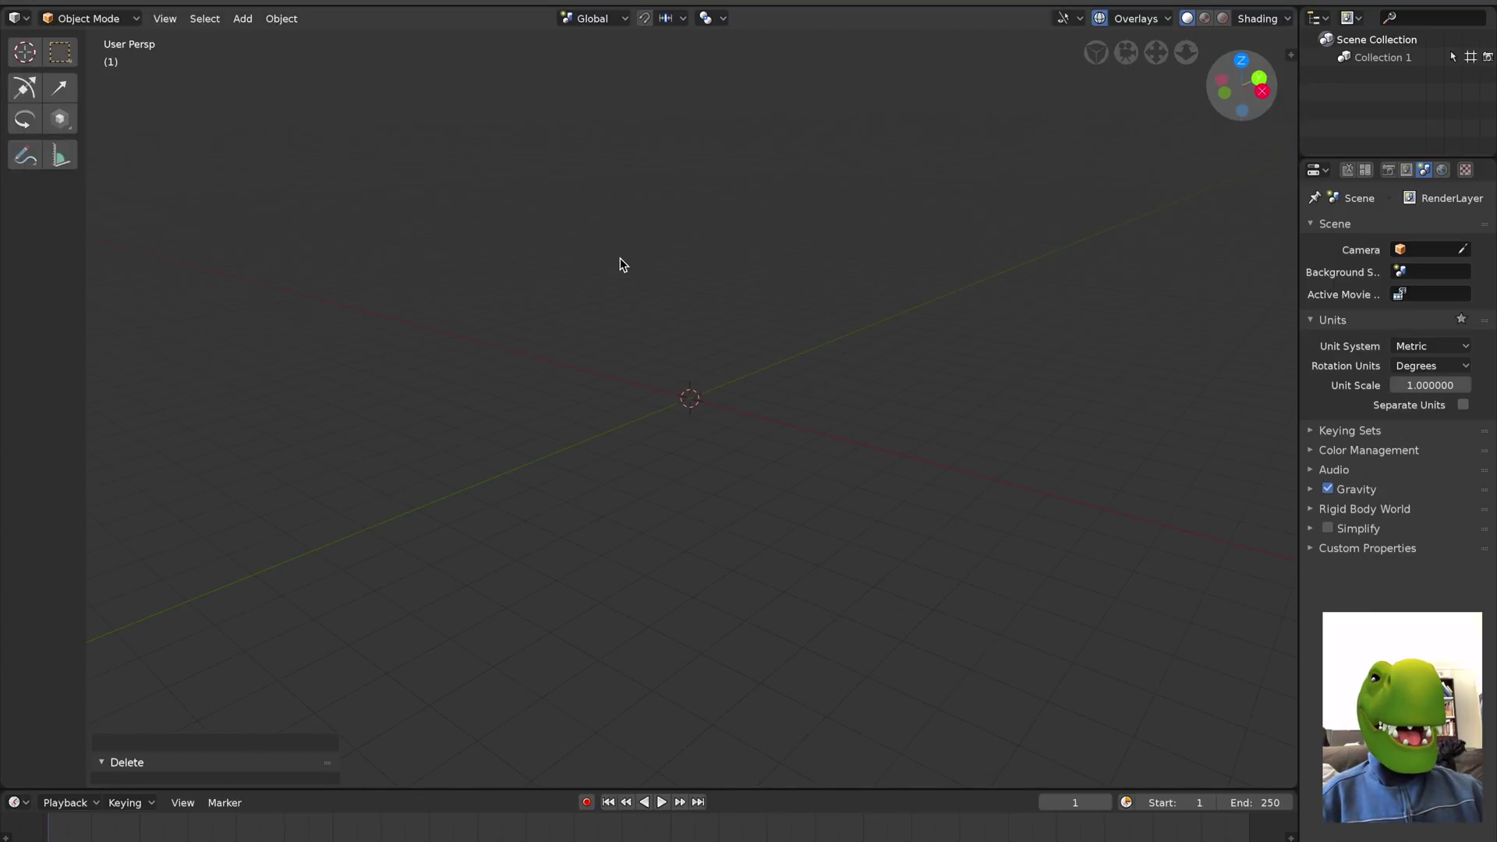
Start opening a Blender file, check the Downloads folder, and browse to the _BLEND folder on the Desktop
left_click(38, 0)
left_click(71, 5)
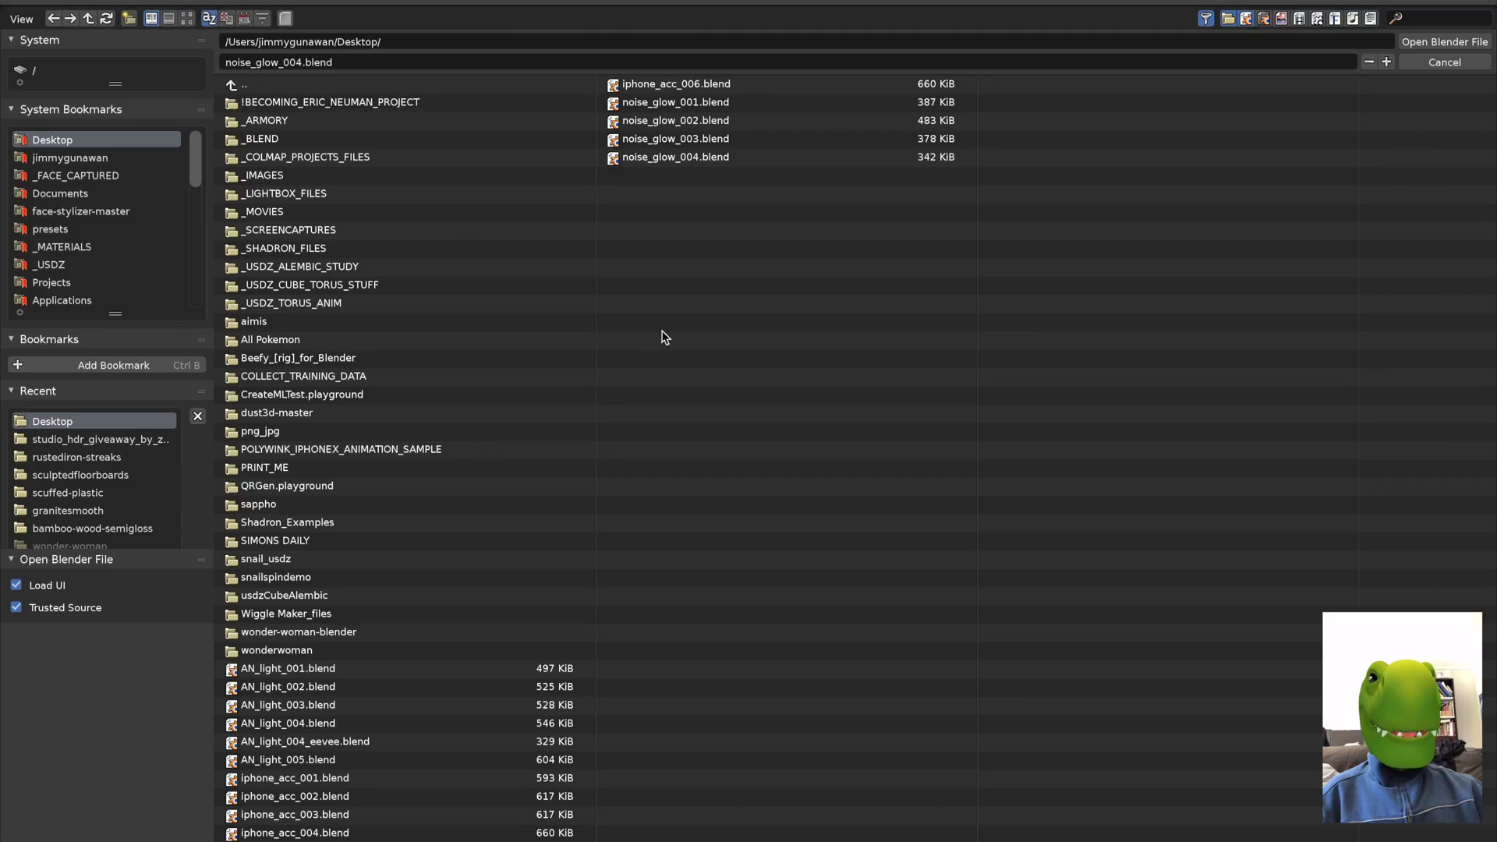
scroll(125, 234, "down", 5)
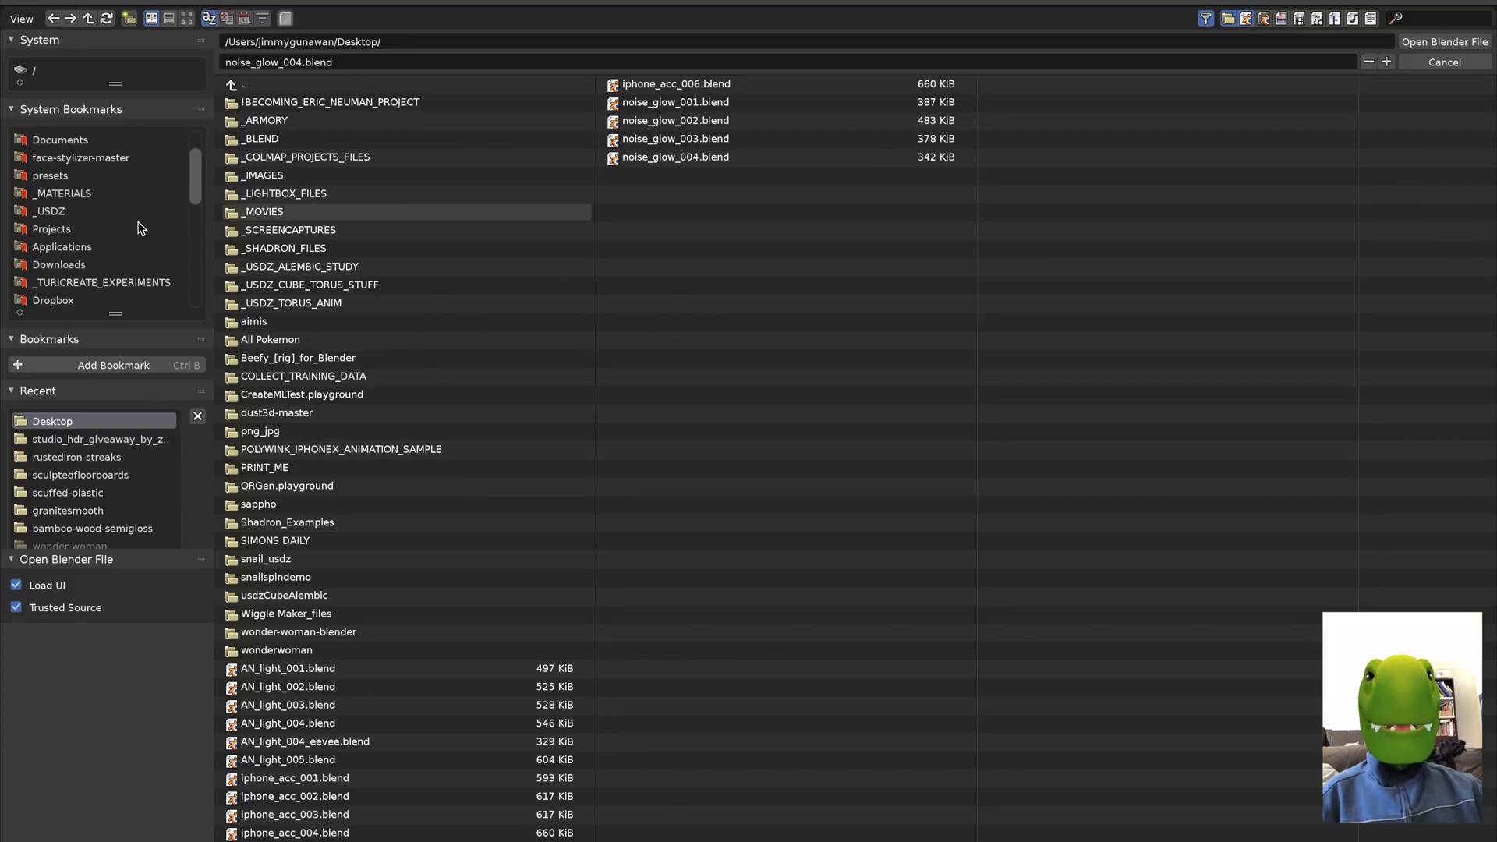
left_click(115, 231)
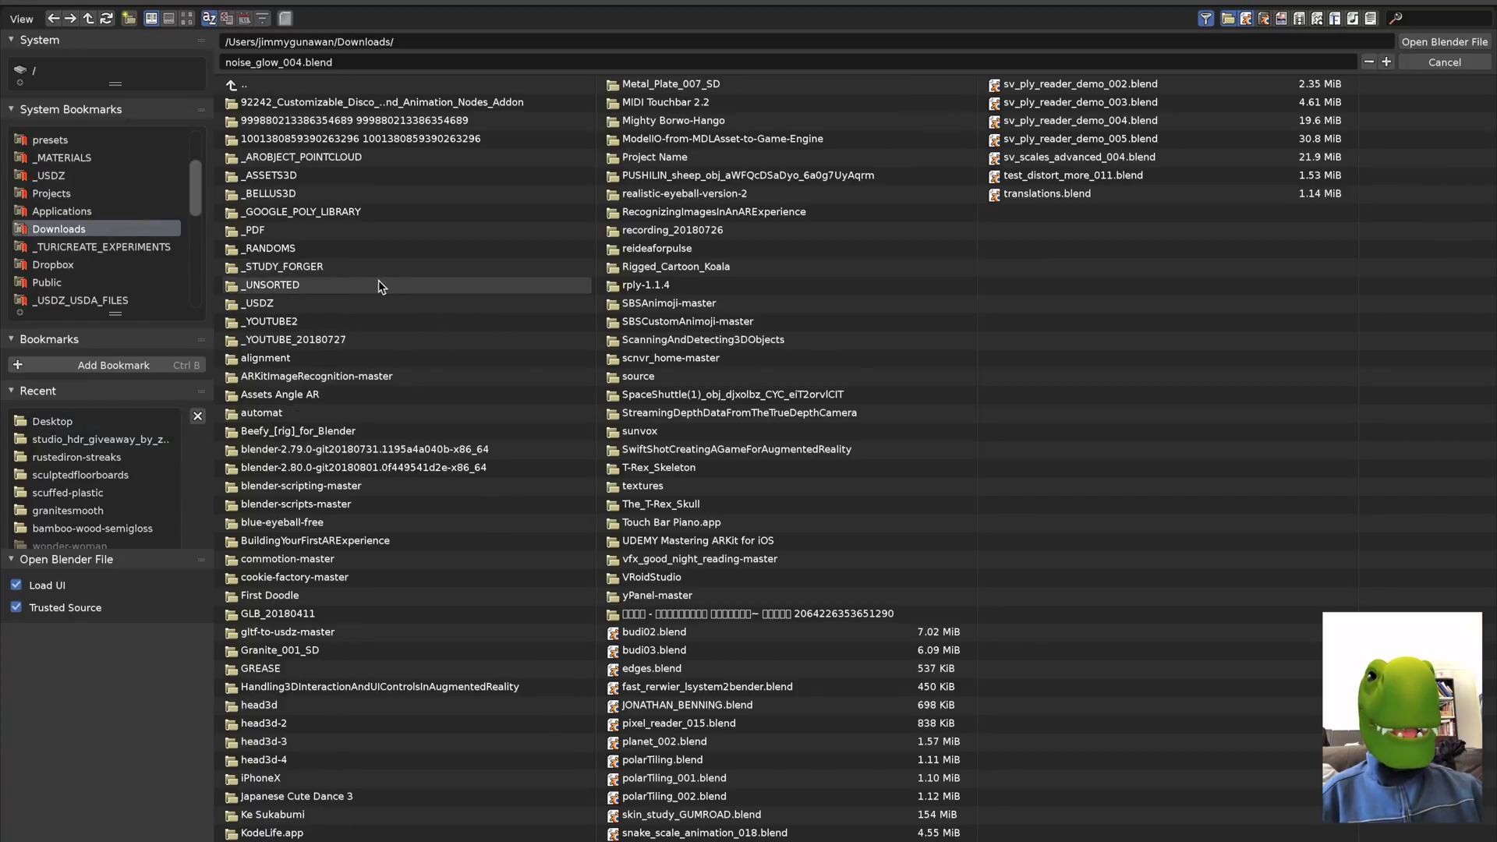
scroll(109, 201, "up", 5)
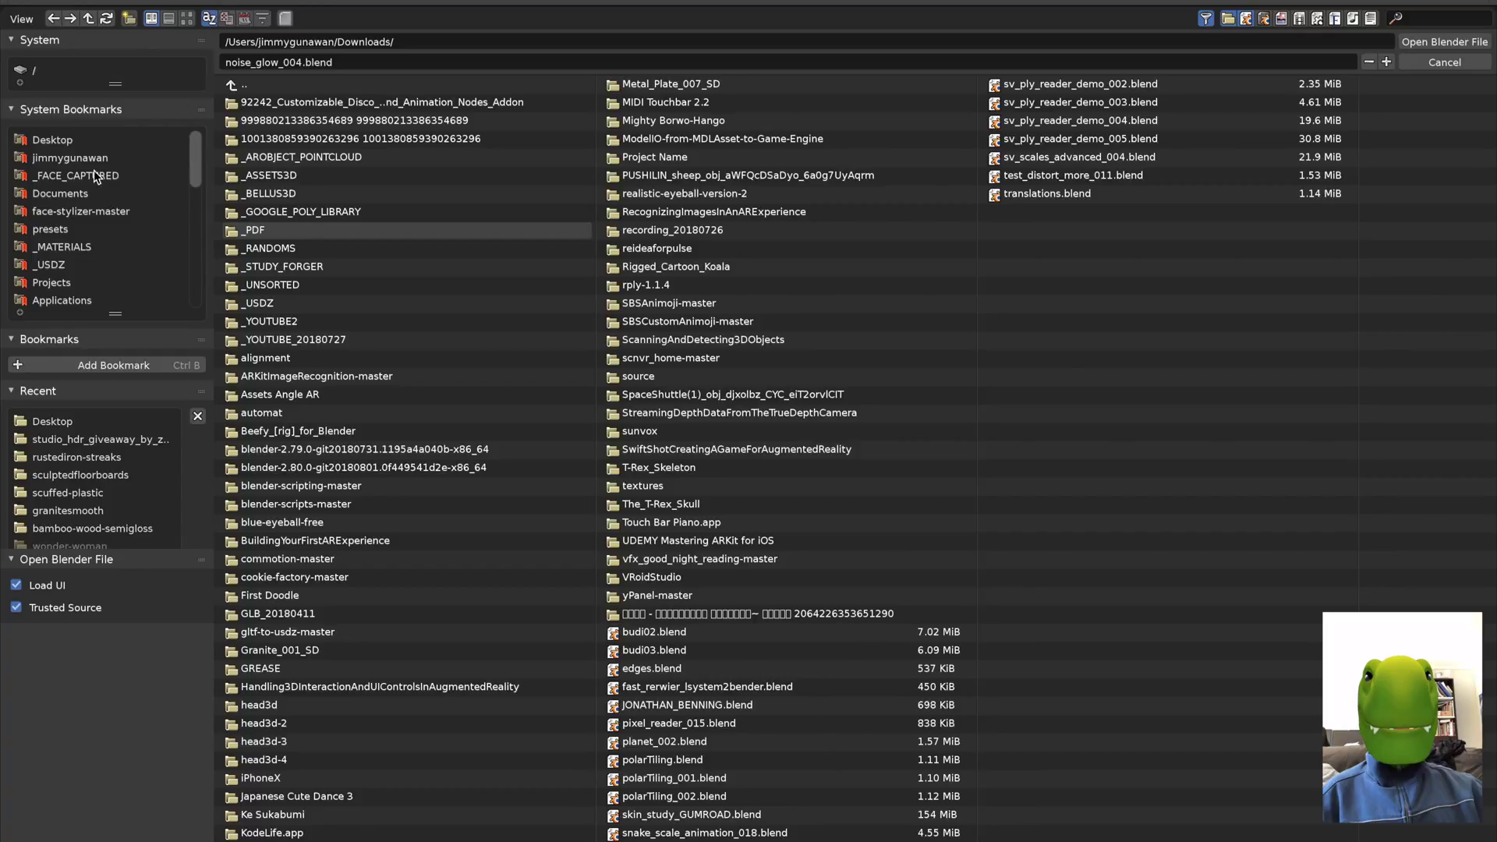
left_click(90, 151)
left_click(91, 141)
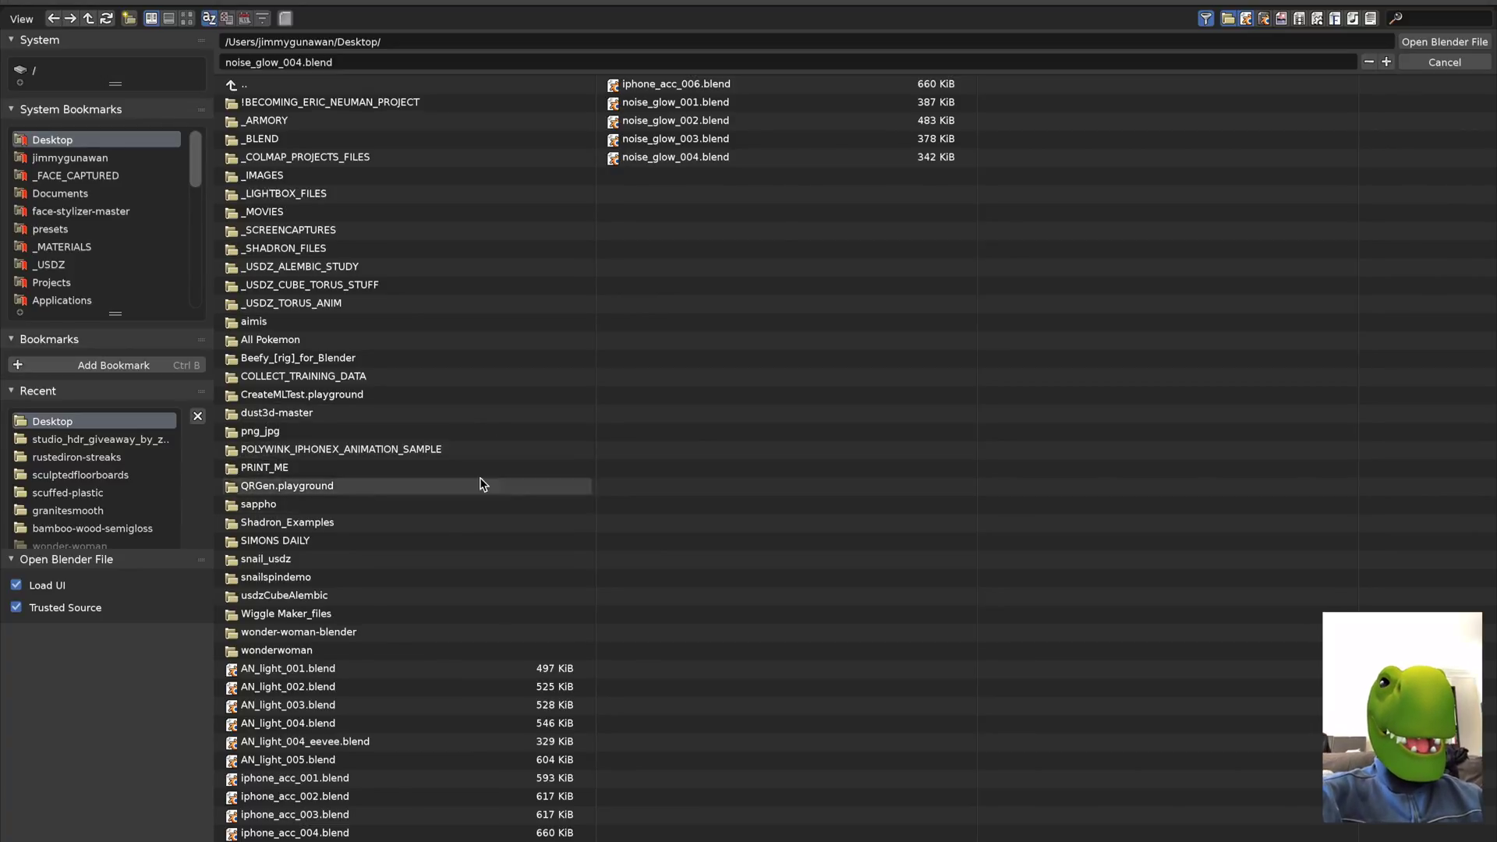
left_click(347, 146)
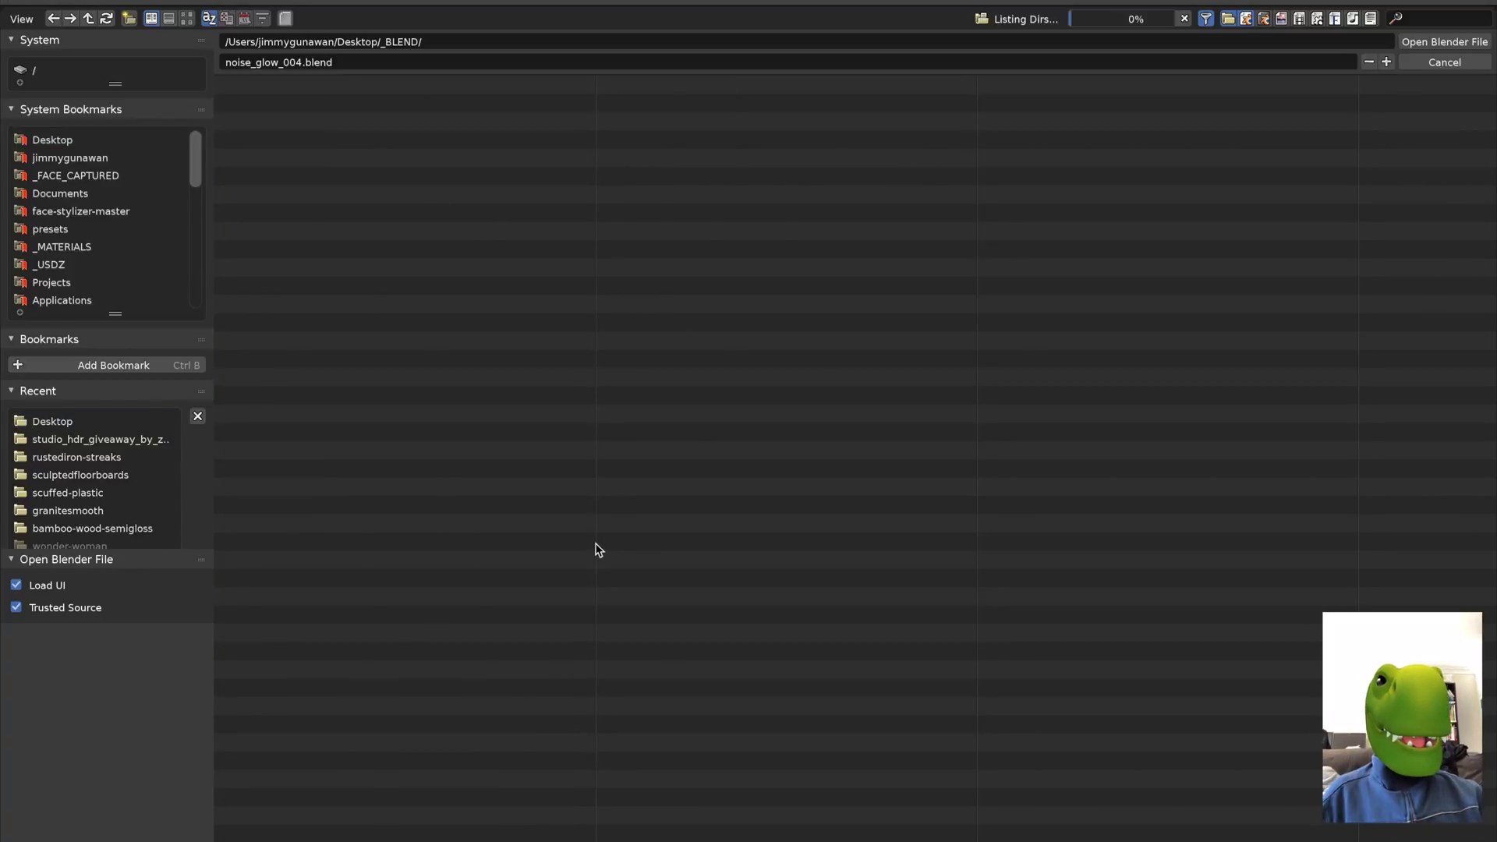
Find trex_014_eevee.blend in the _BLEND folder and open it
scroll(953, 833, "down", 6)
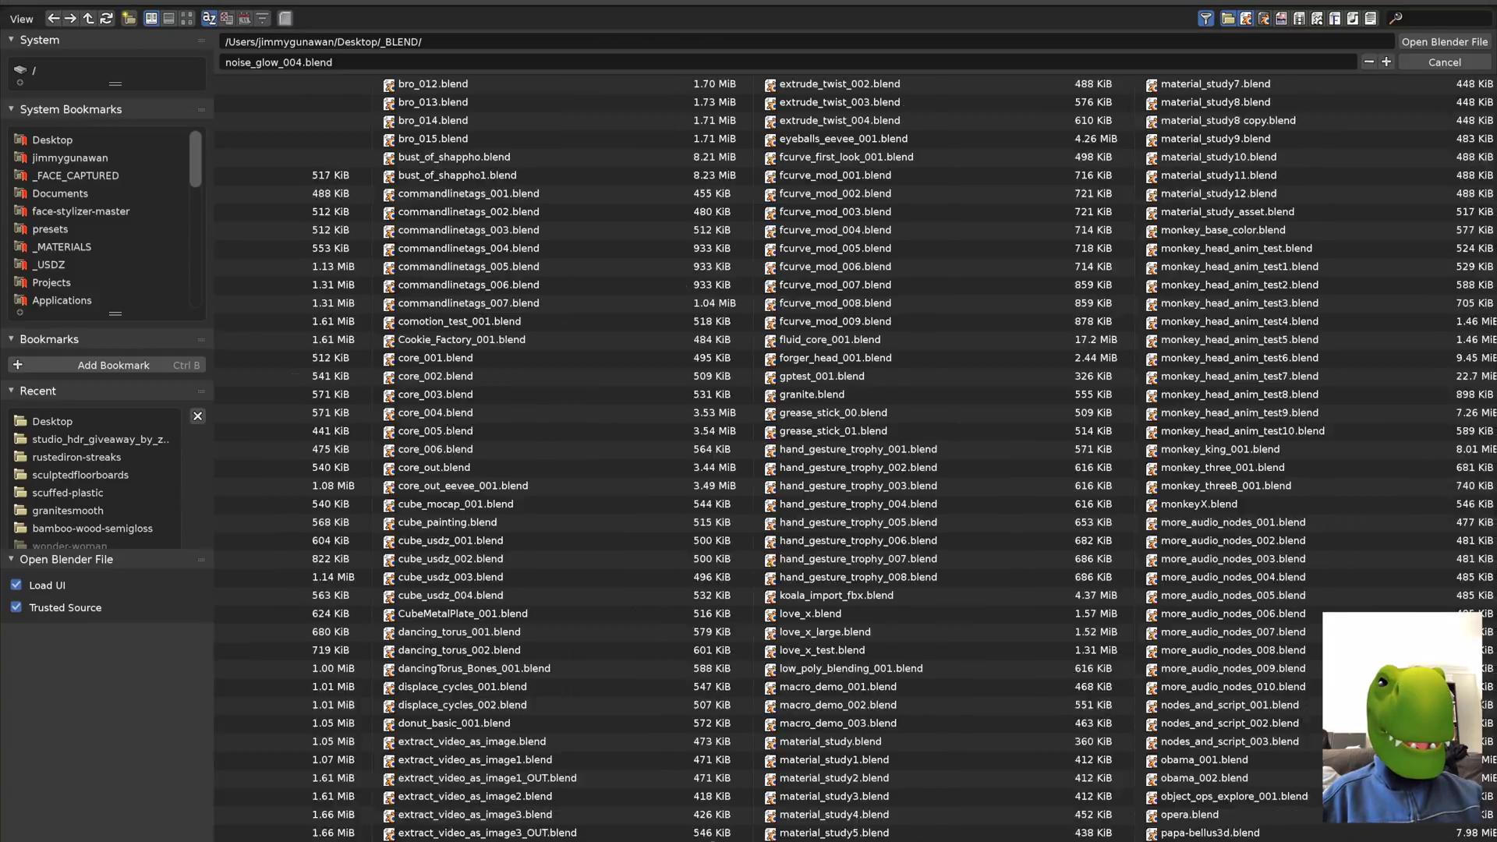
scroll(953, 833, "down", 1)
scroll(961, 833, "down", 4)
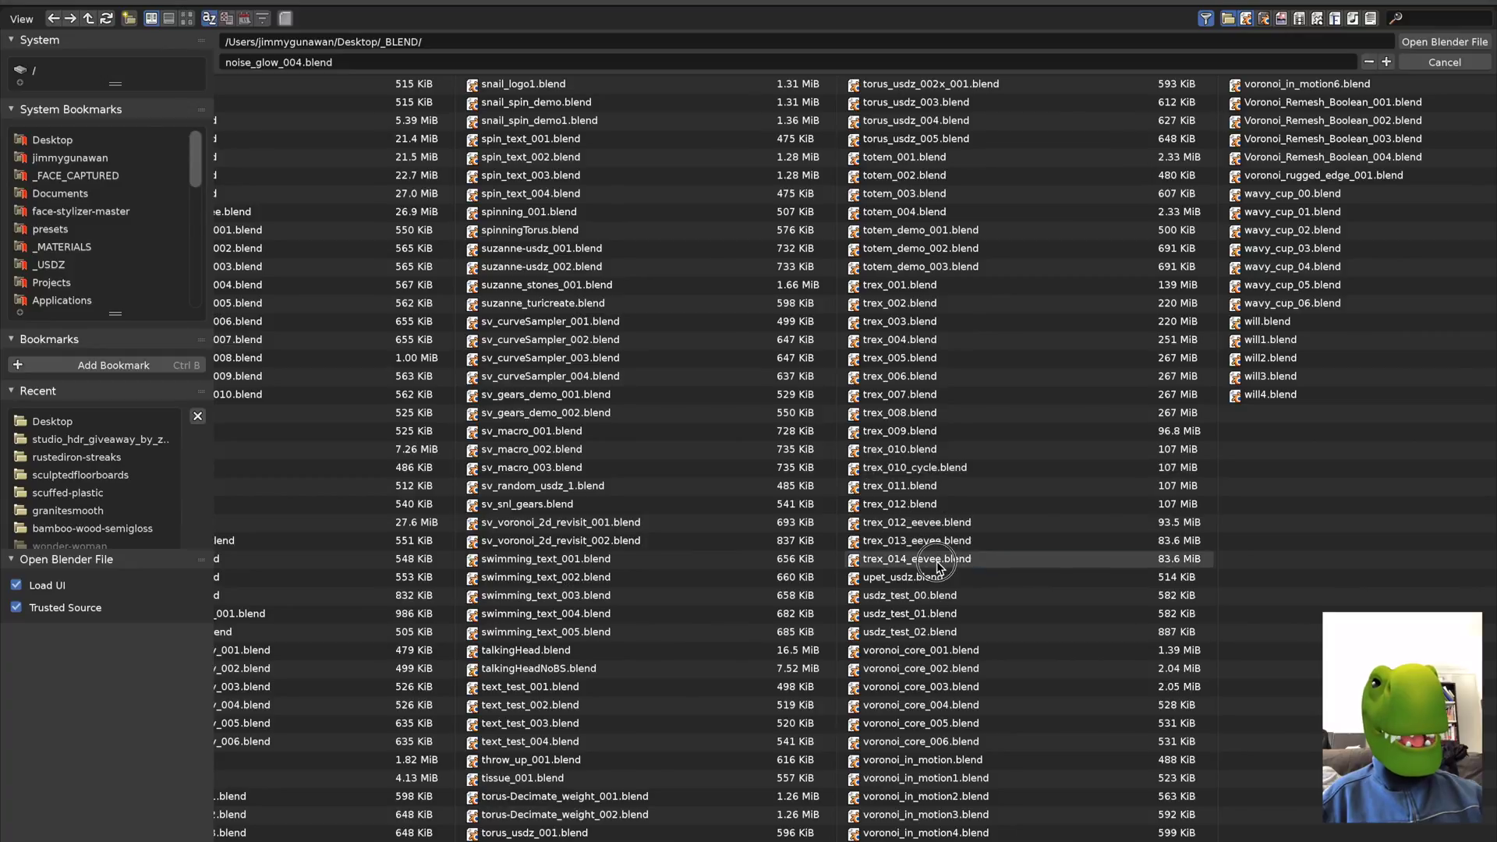
left_click(929, 559)
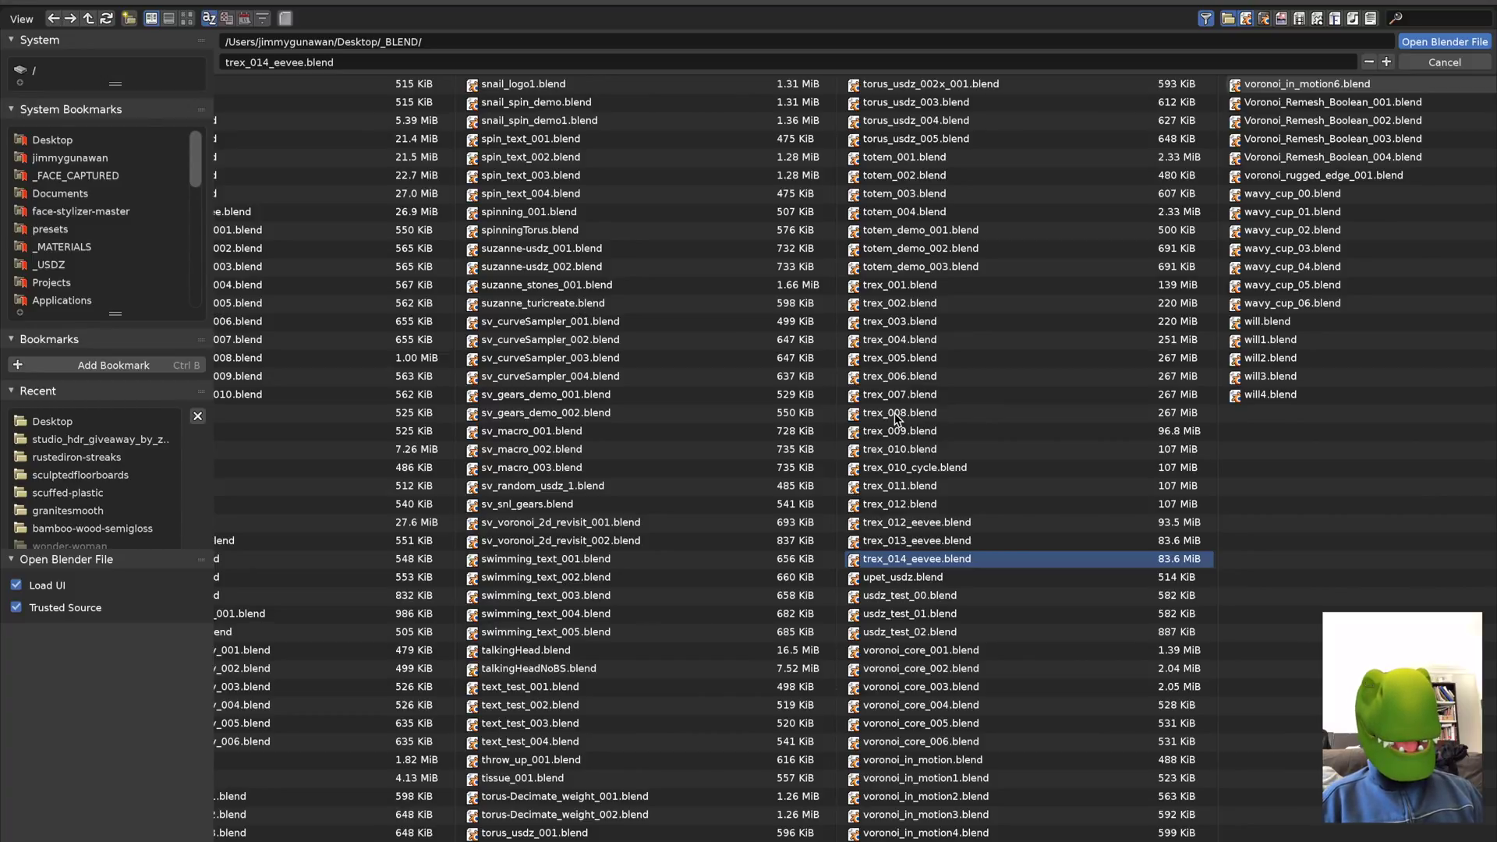
key("Return")
Preview the T-Rex skeleton in rendered and LookDev shading, and return the viewport to solid shading
middle_click_drag(555, 468, 644, 405)
scroll(644, 405, "up", 2)
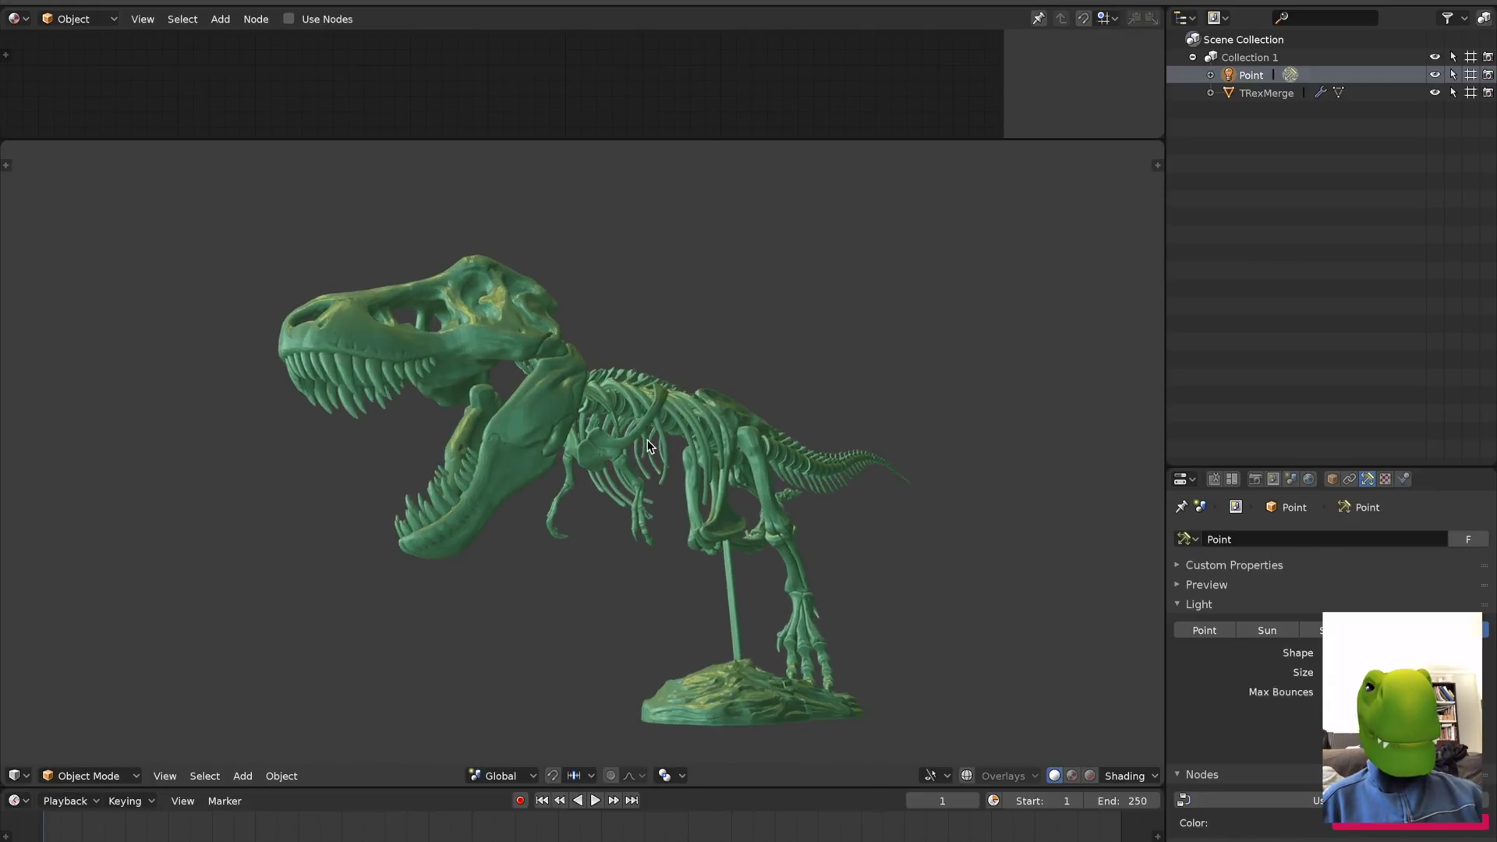
left_click(1089, 775)
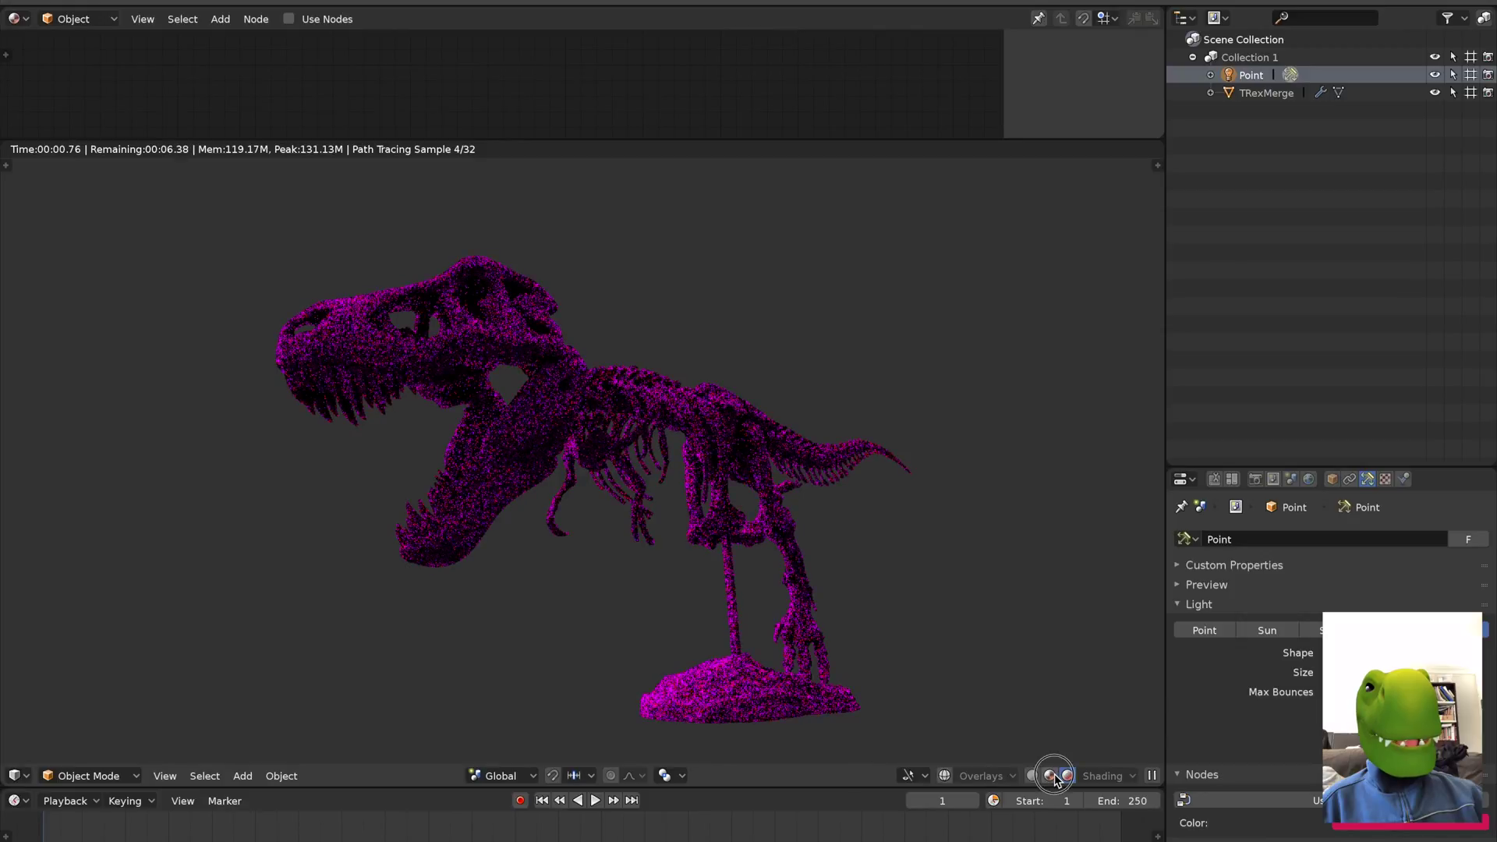
left_click(1049, 776)
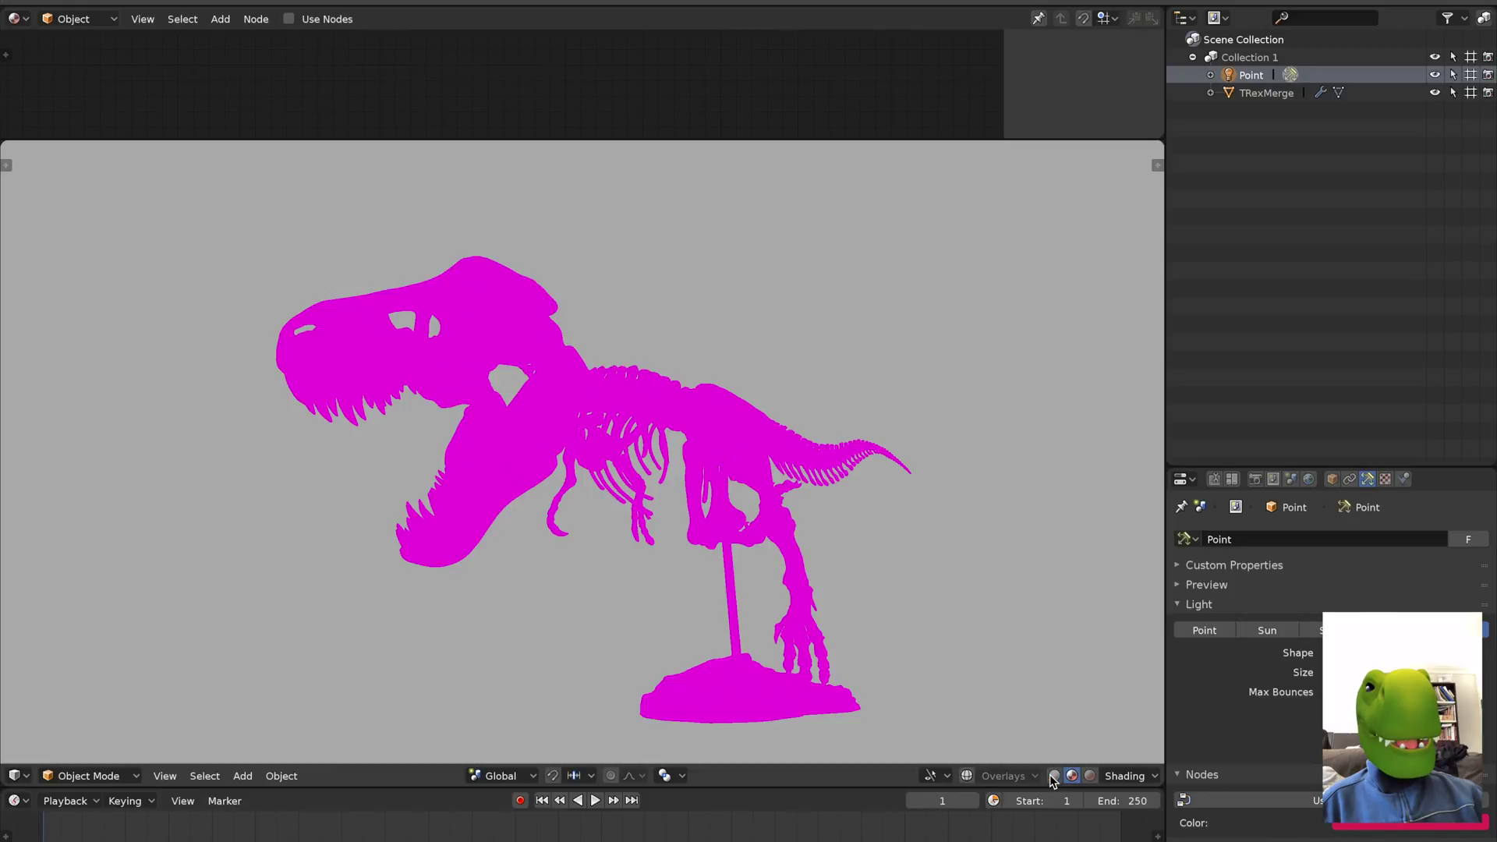
left_click(1053, 776)
middle_click_drag(1023, 749, 832, 562)
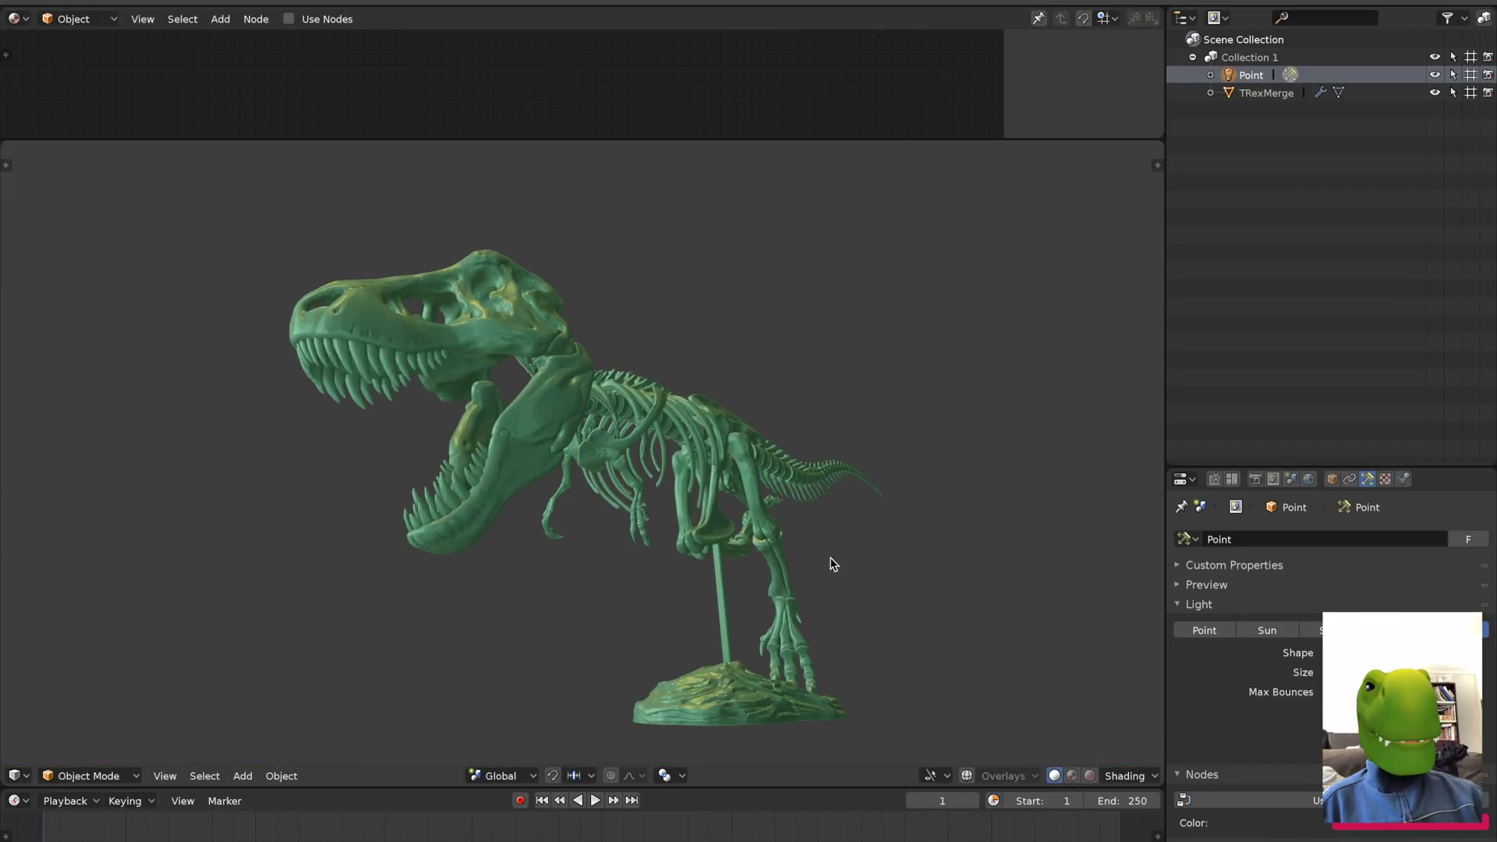
Try Material colouring, restore Random object colours, and try a shiny matcap before applying the light grey matcap to the skeleton
left_click(1126, 776)
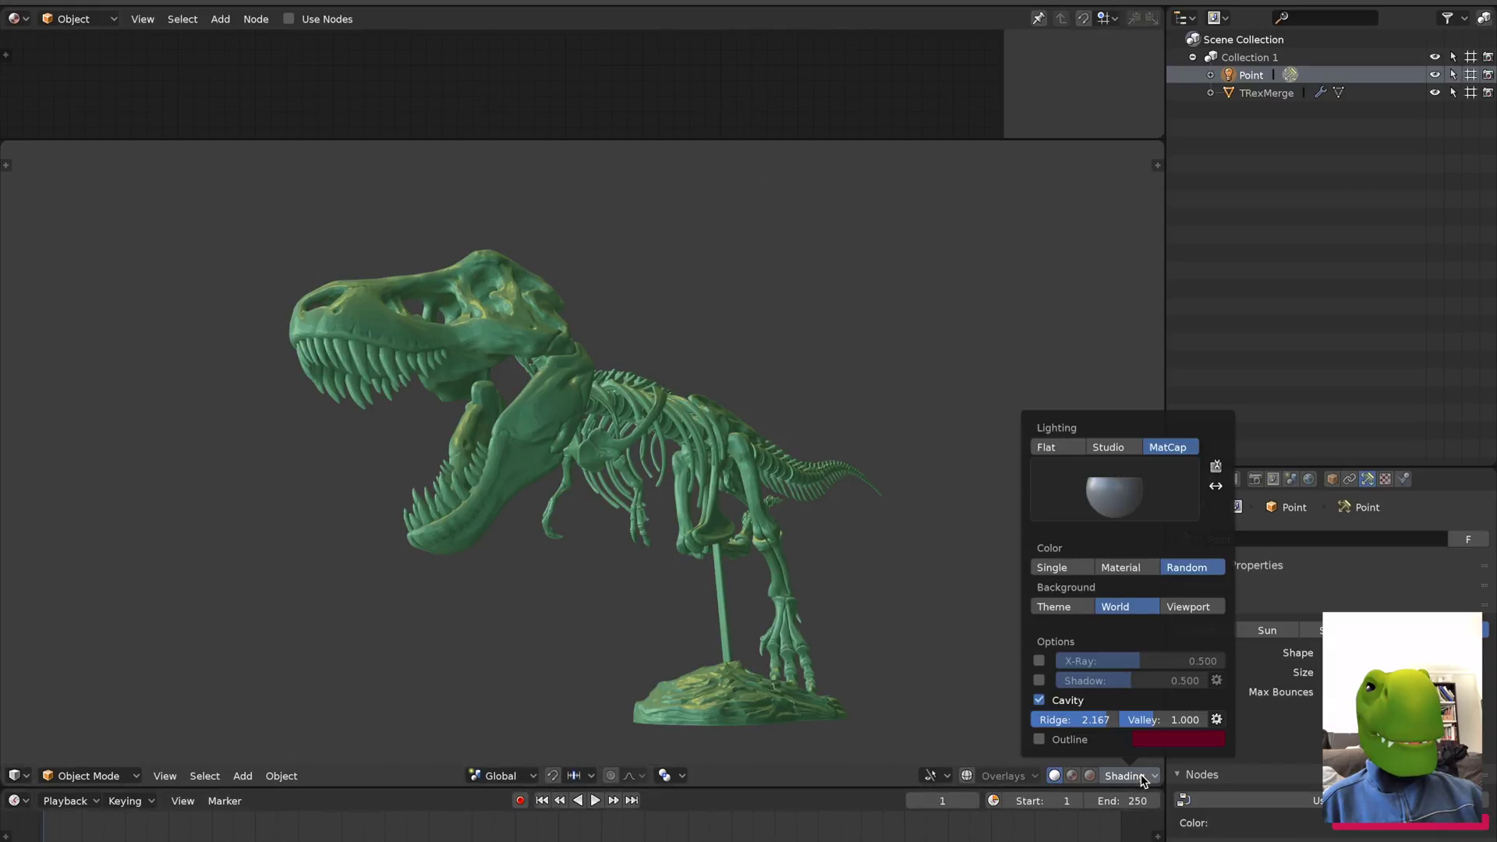
left_click(1132, 567)
left_click(1187, 568)
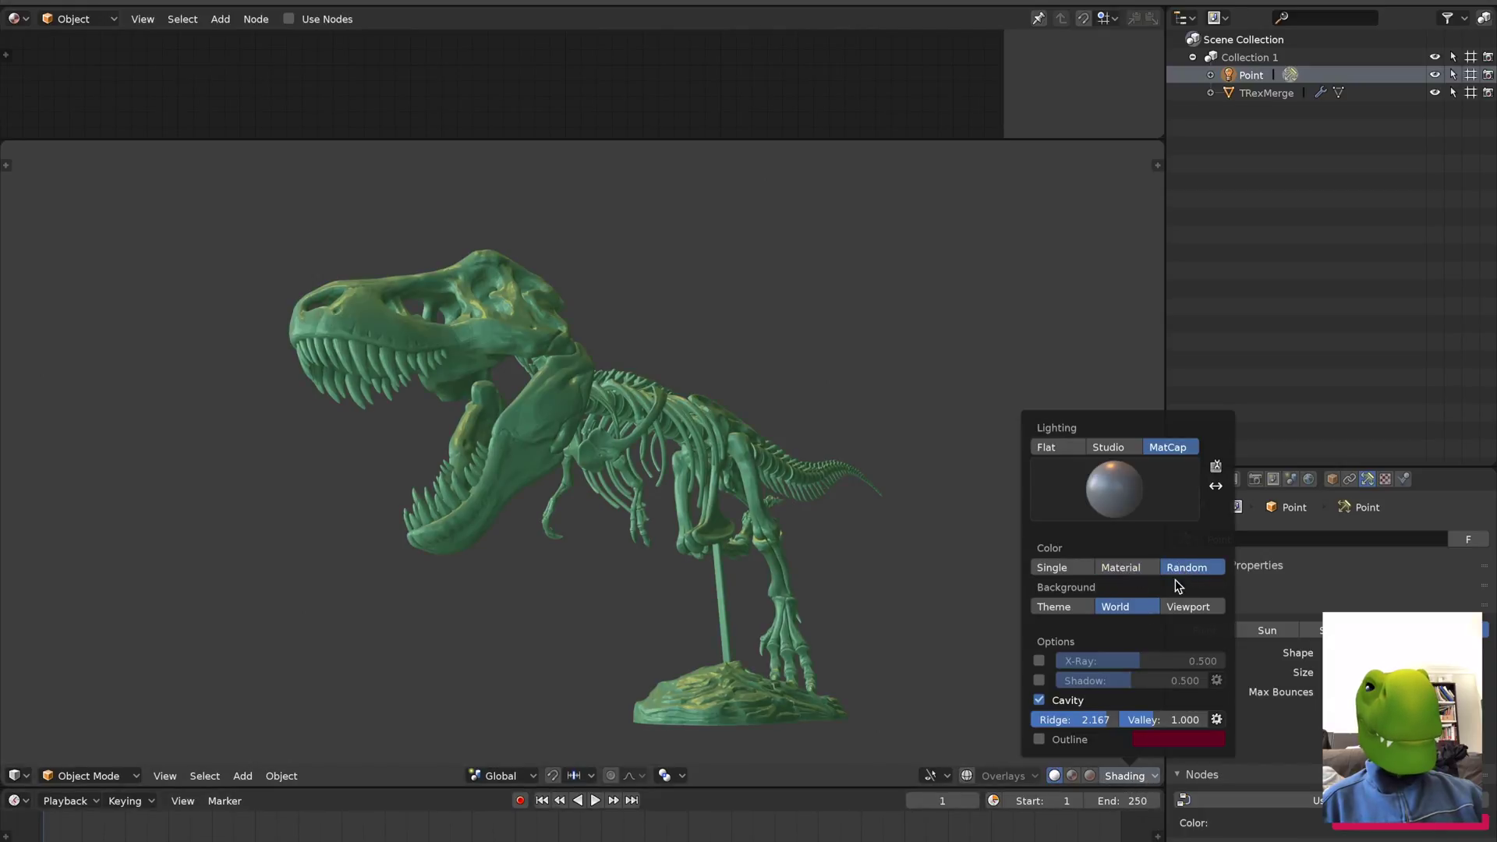
left_click(1140, 507)
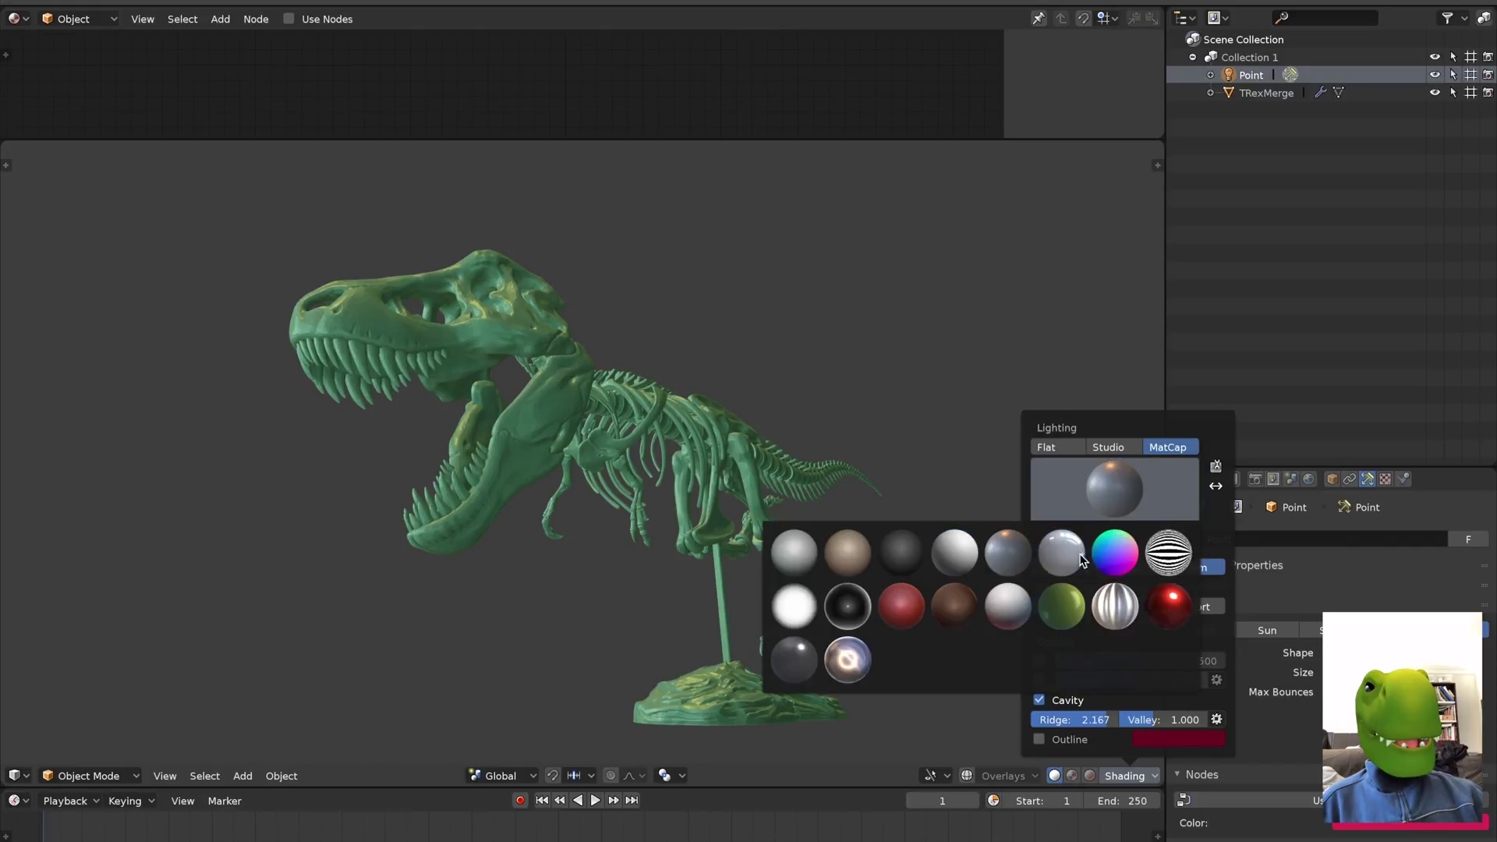
left_click(1059, 564)
left_click(1088, 511)
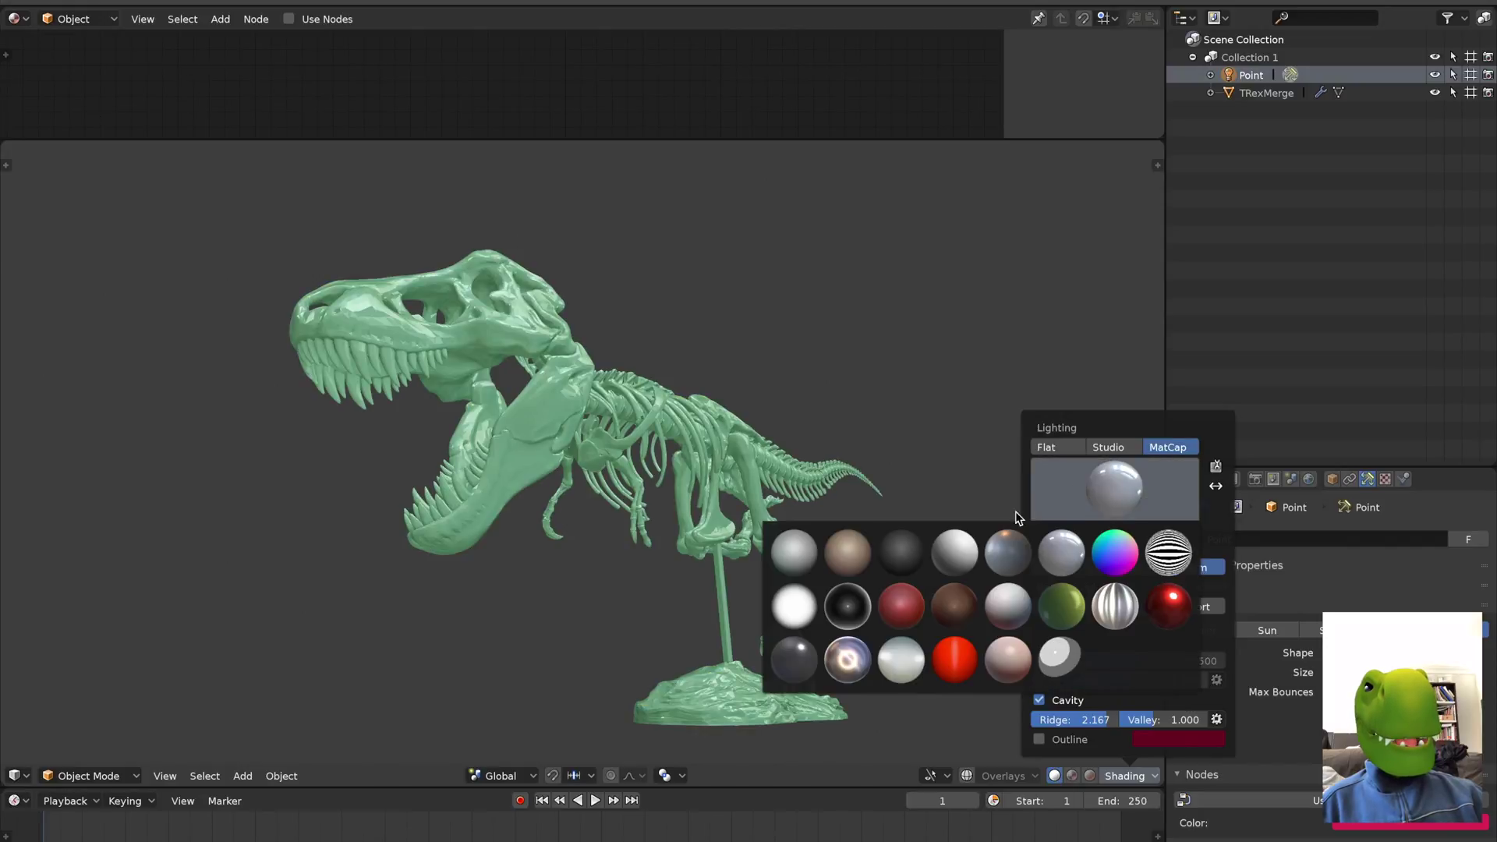
left_click(959, 550)
mouse_move(706, 438)
middle_mouse_down()
mouse_move(726, 425)
mouse_move(710, 411)
middle_mouse_up()
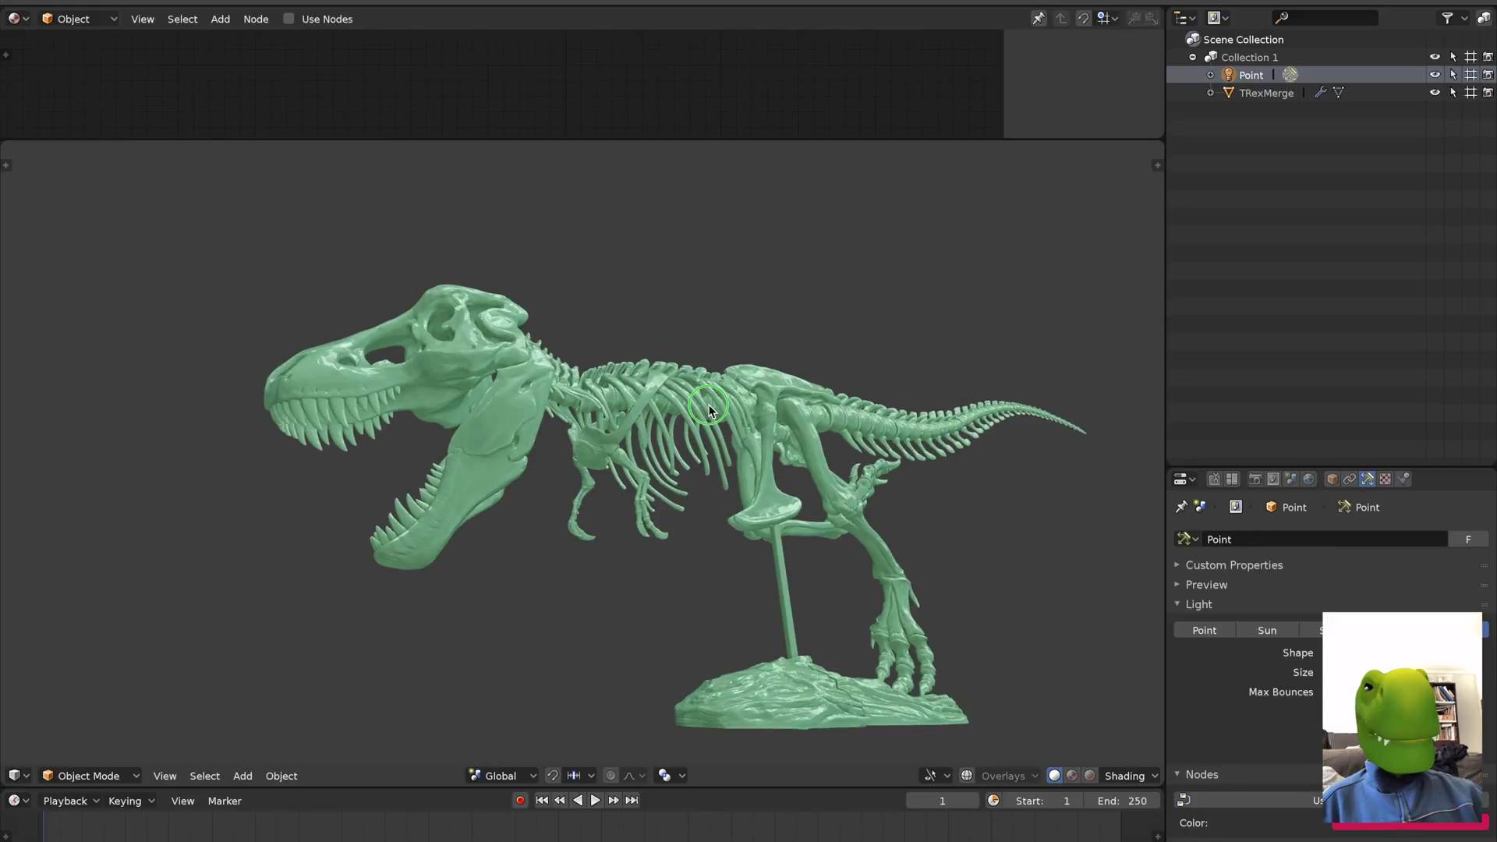
Select the T-Rex skeleton, search for the Separate command and split the mesh by loose parts
left_click(723, 407)
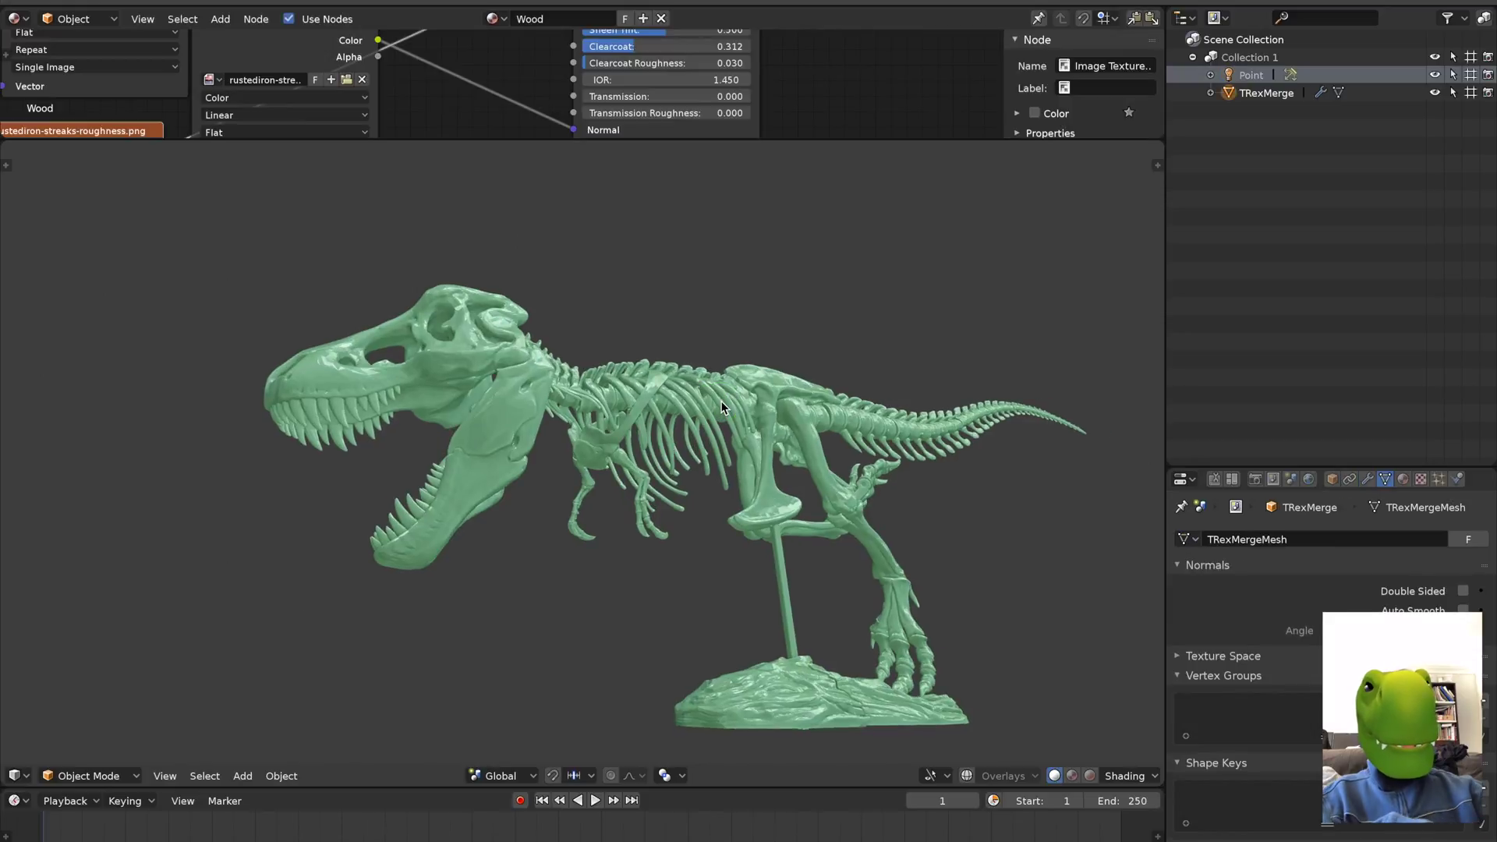
right_click(722, 407)
key("Escape")
right_click(722, 407)
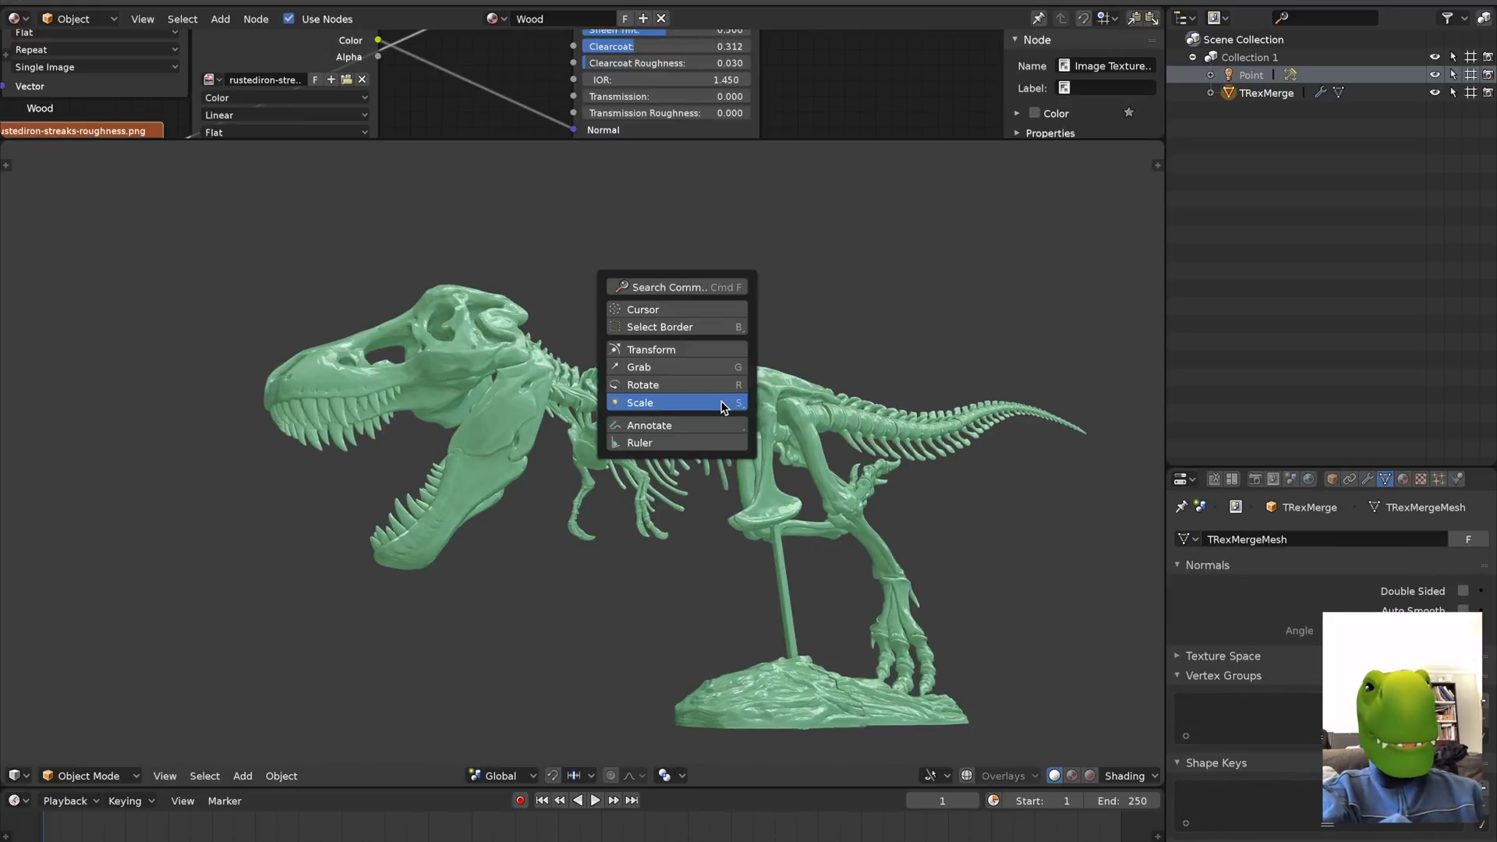
left_click(720, 306)
type("separa")
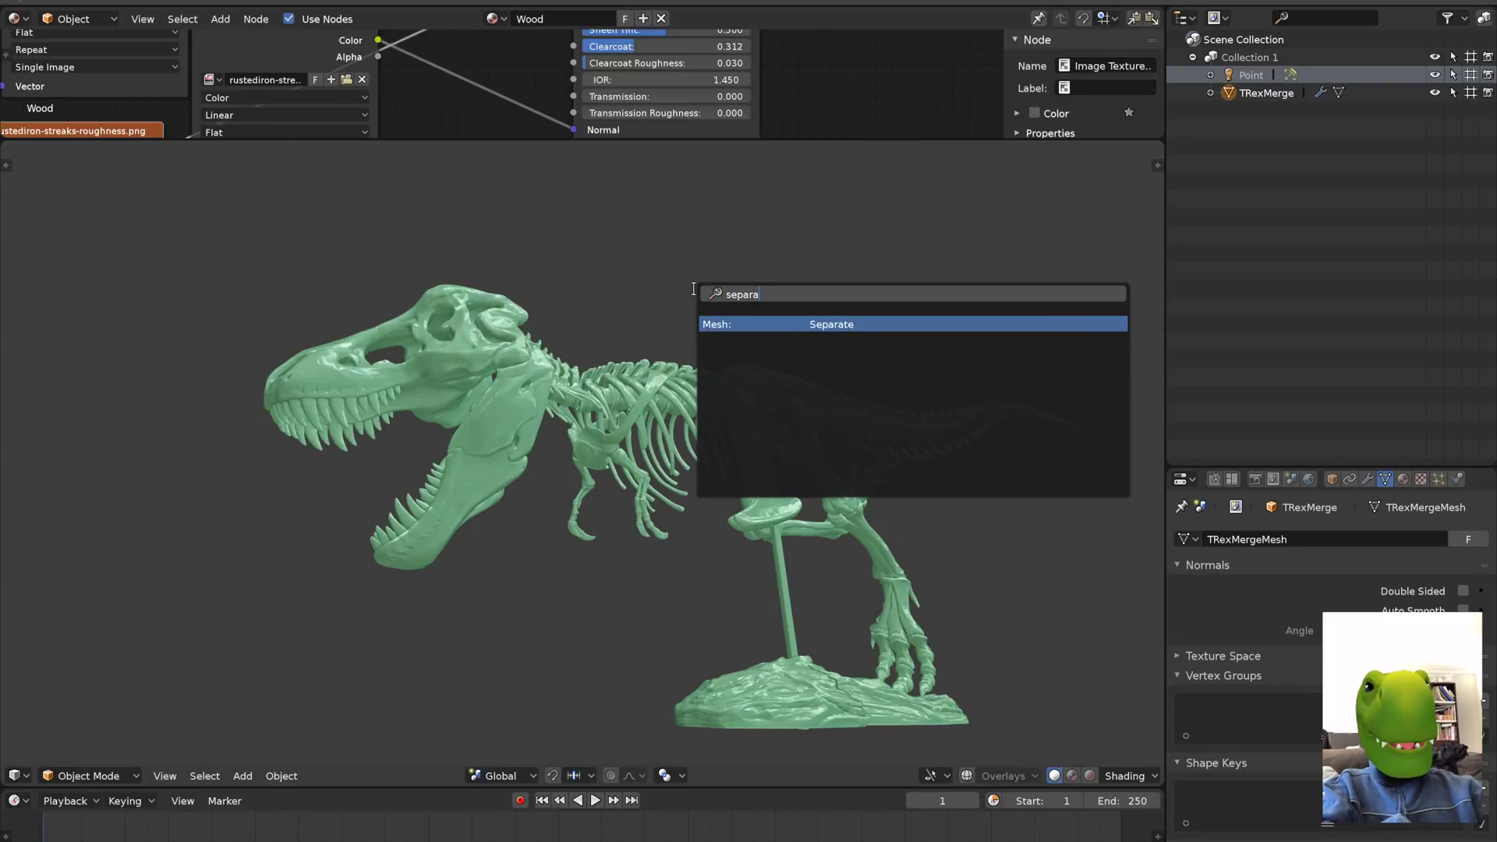
key("Return")
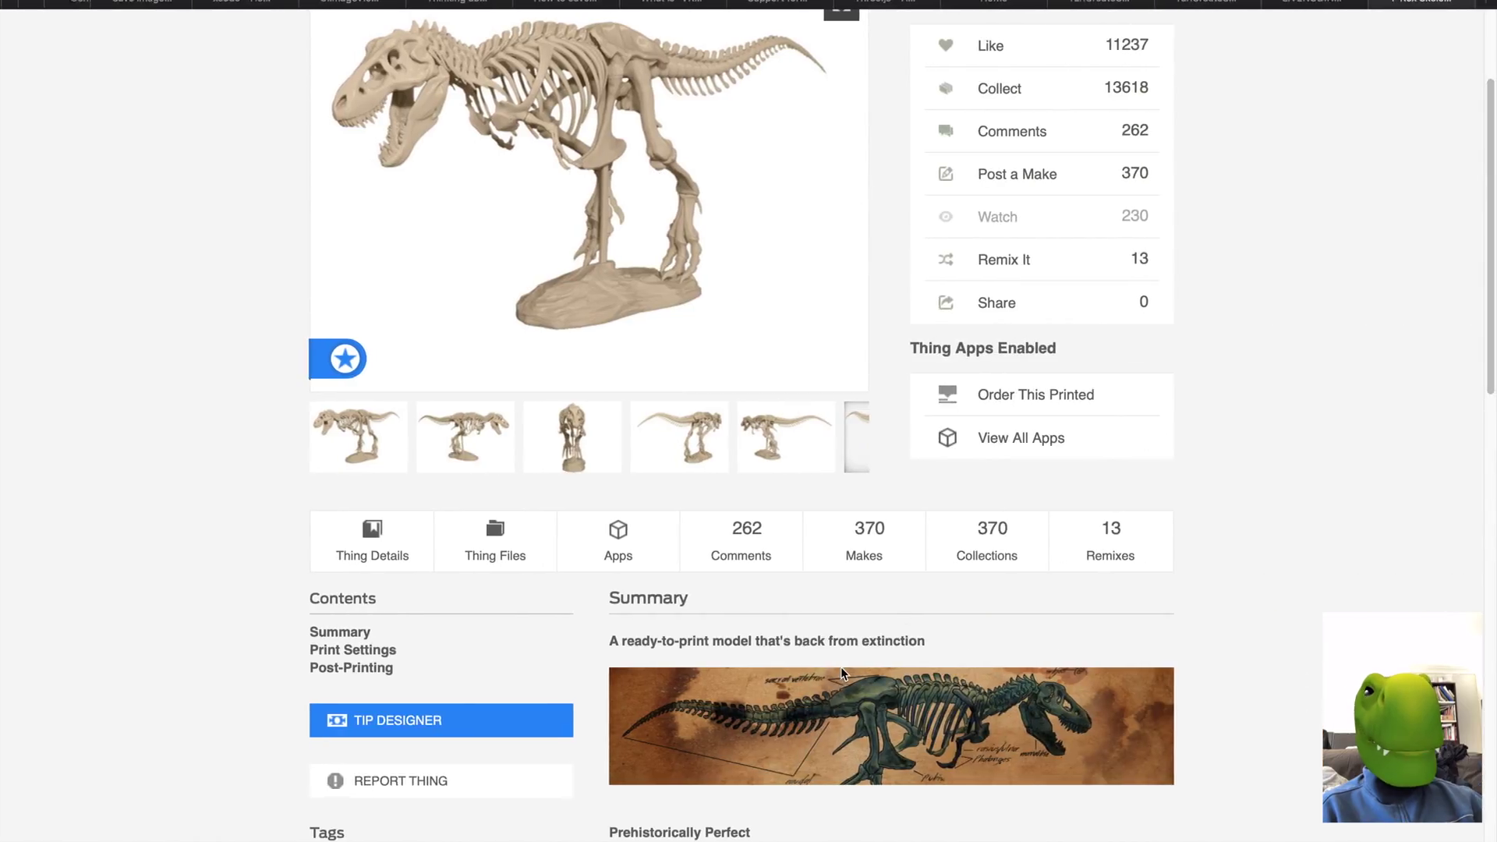
scroll(841, 667, "down", 15)
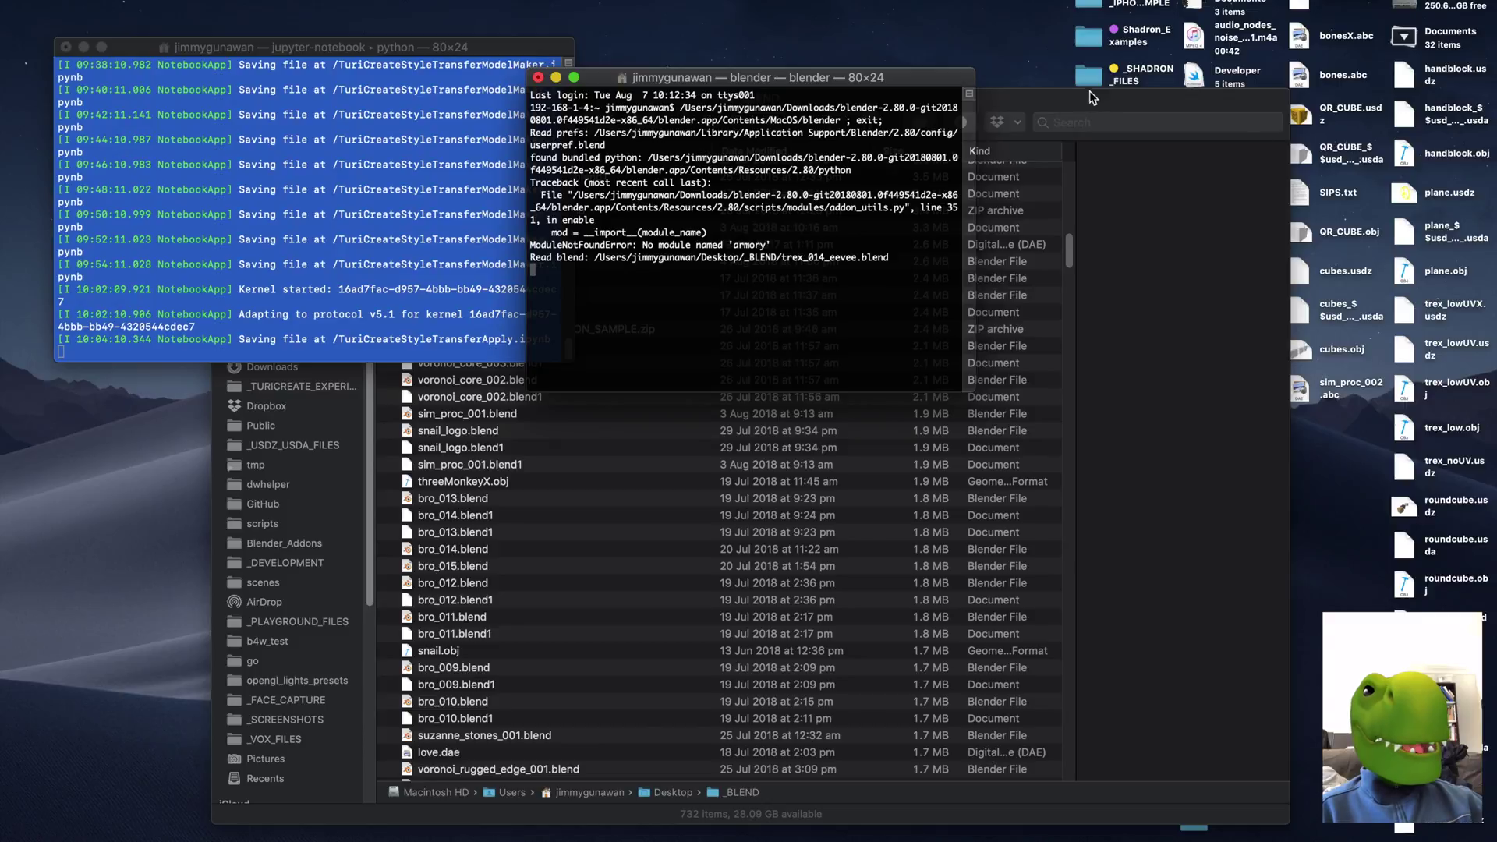
Switch to Finder, close the _BLEND folder window and preview the trex_lowUV.usdz model from the desktop with Quick Look
left_click(1053, 105)
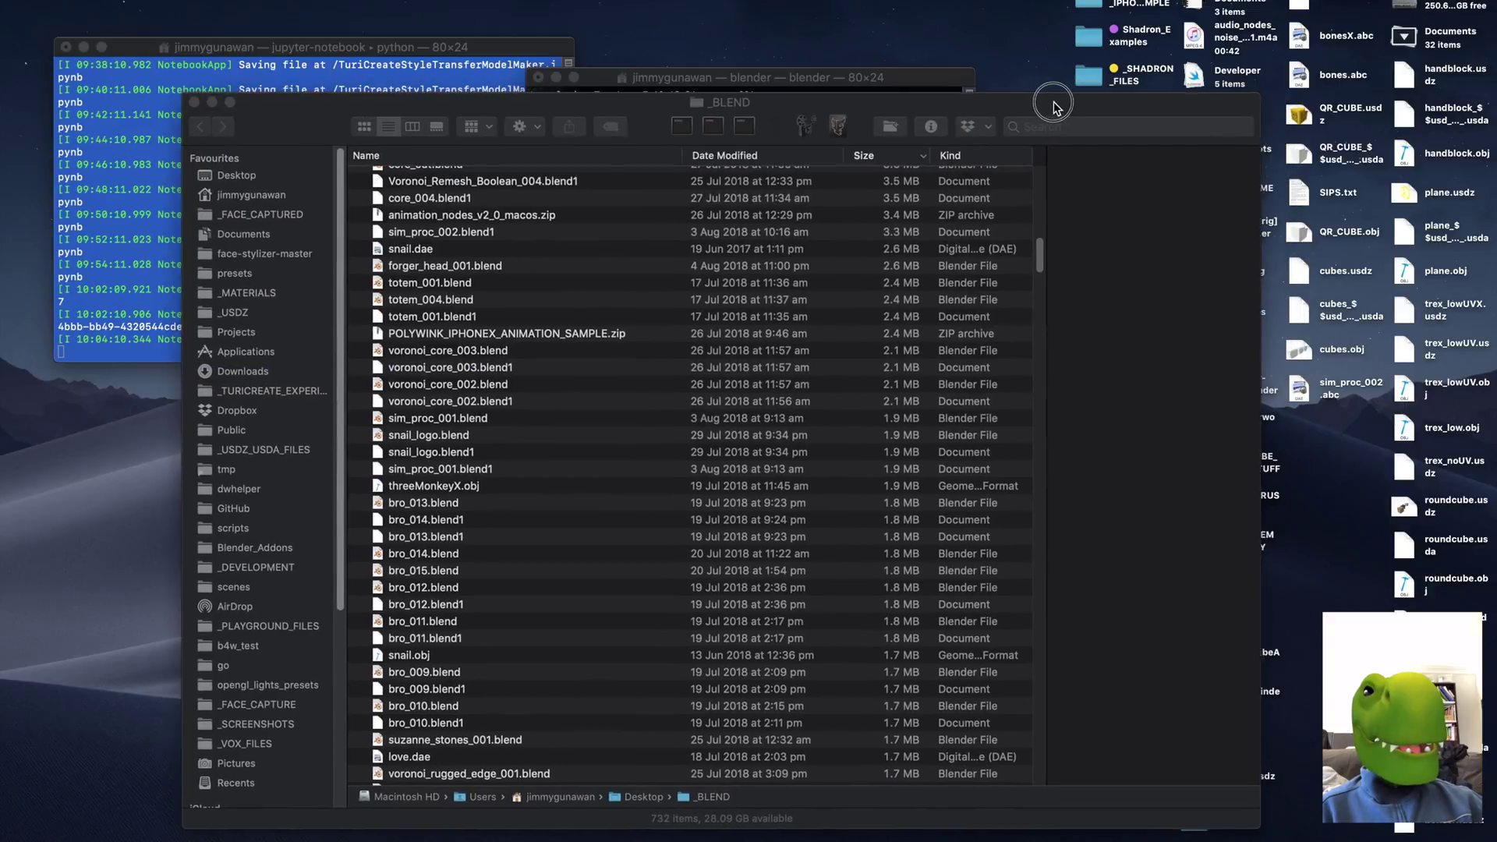
left_click(201, 106)
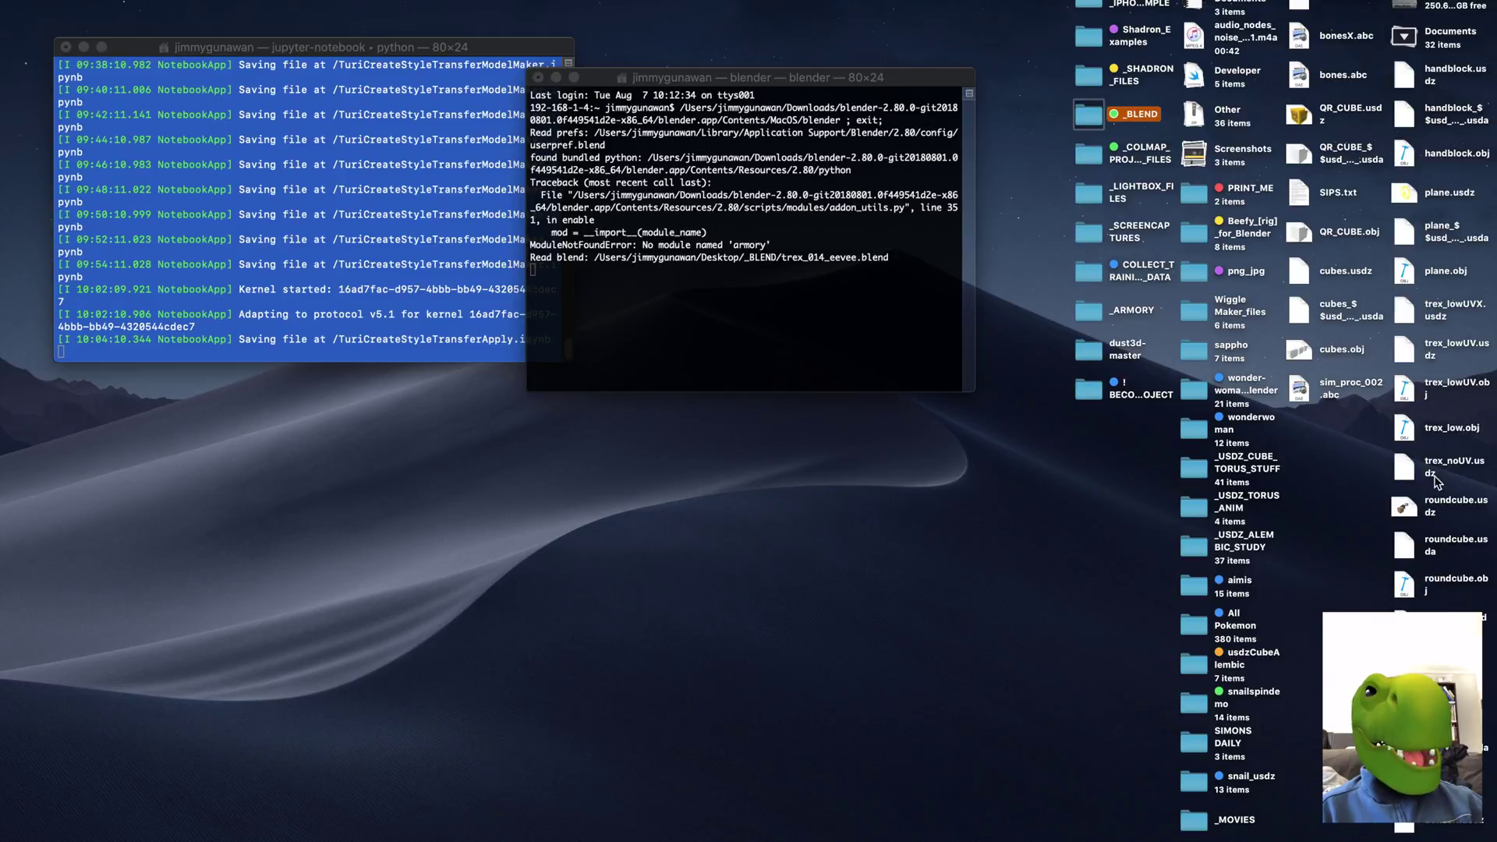
left_click(1402, 436)
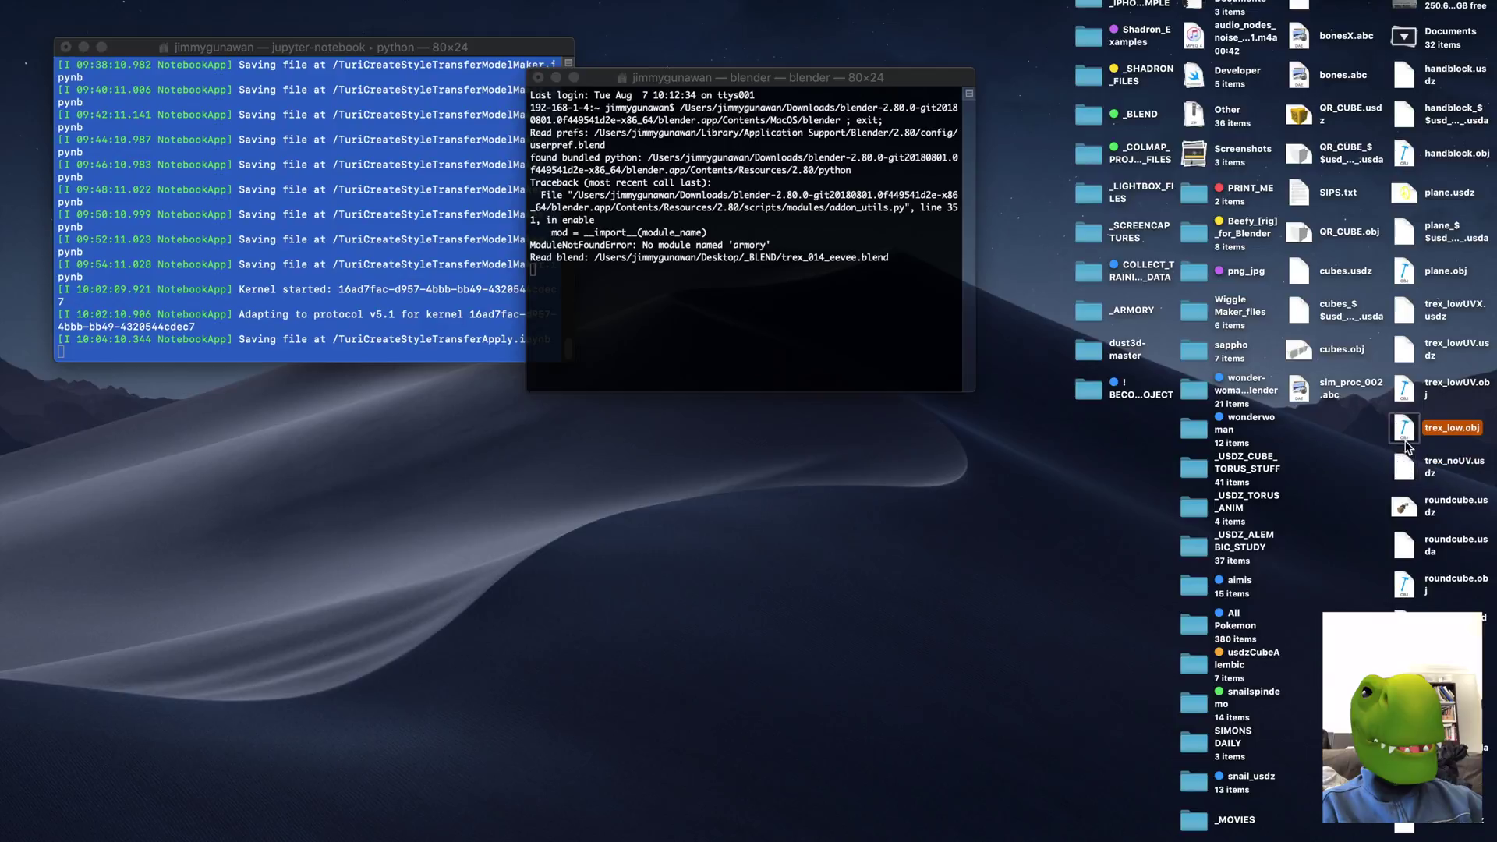
left_click(1406, 355)
key("space")
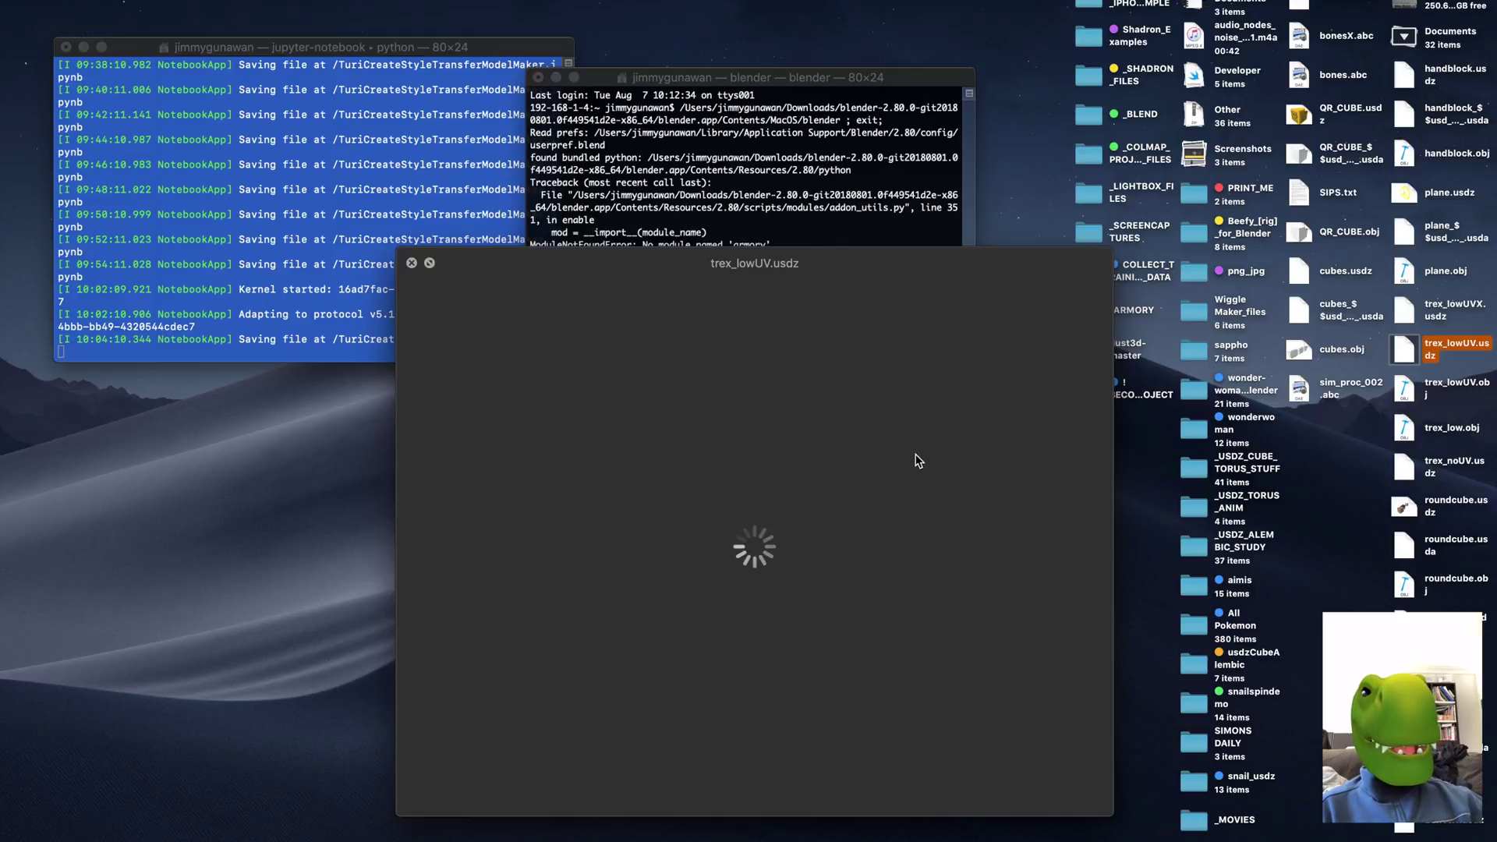
left_click_drag(883, 480, 741, 469)
scroll(737, 464, "down", 3)
scroll(739, 463, "up", 5)
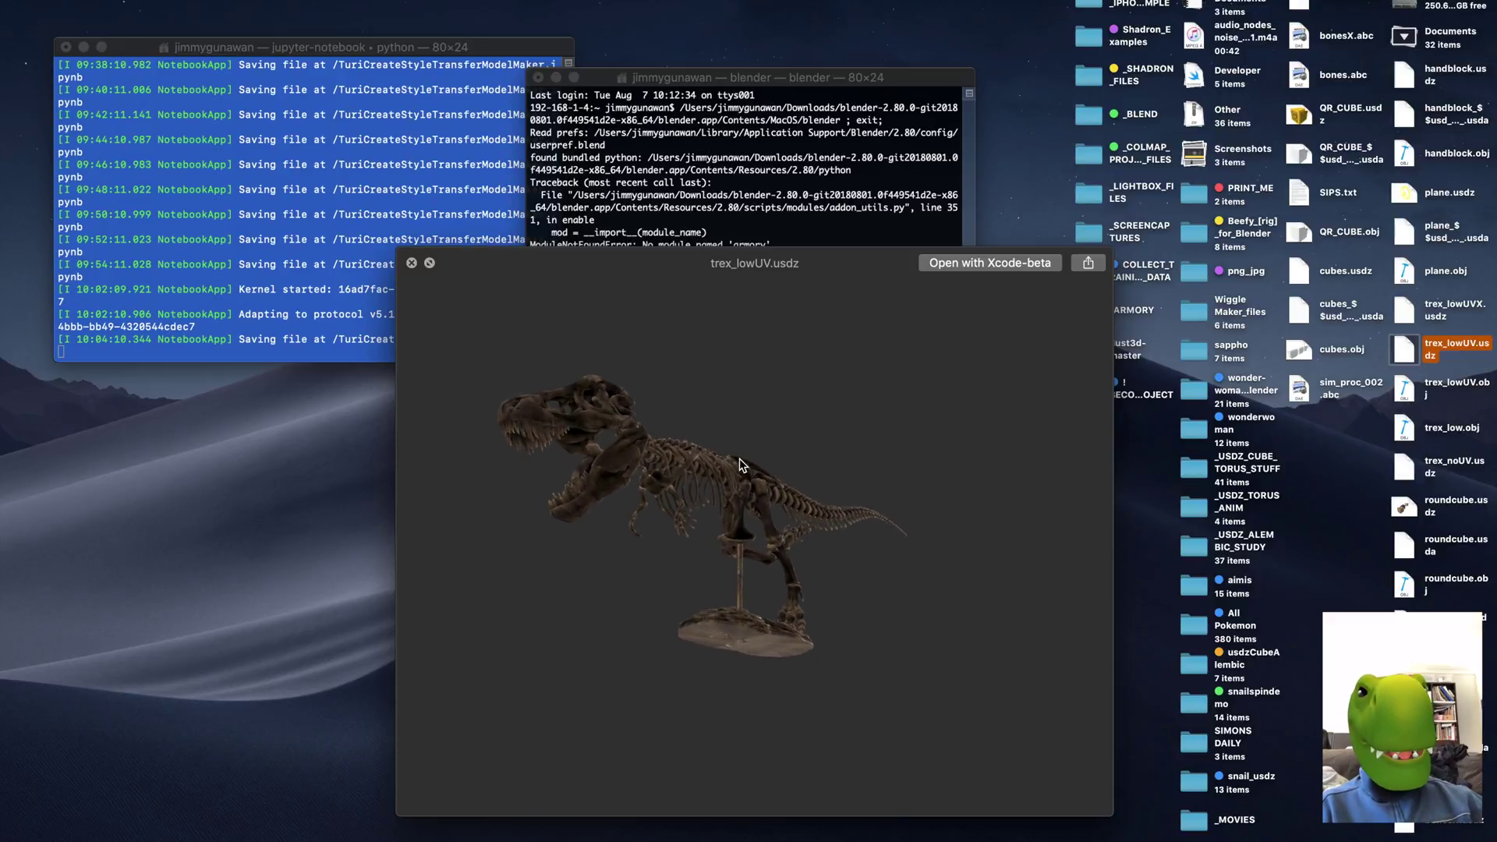
left_click_drag(721, 455, 758, 496)
left_click_drag(651, 414, 466, 313)
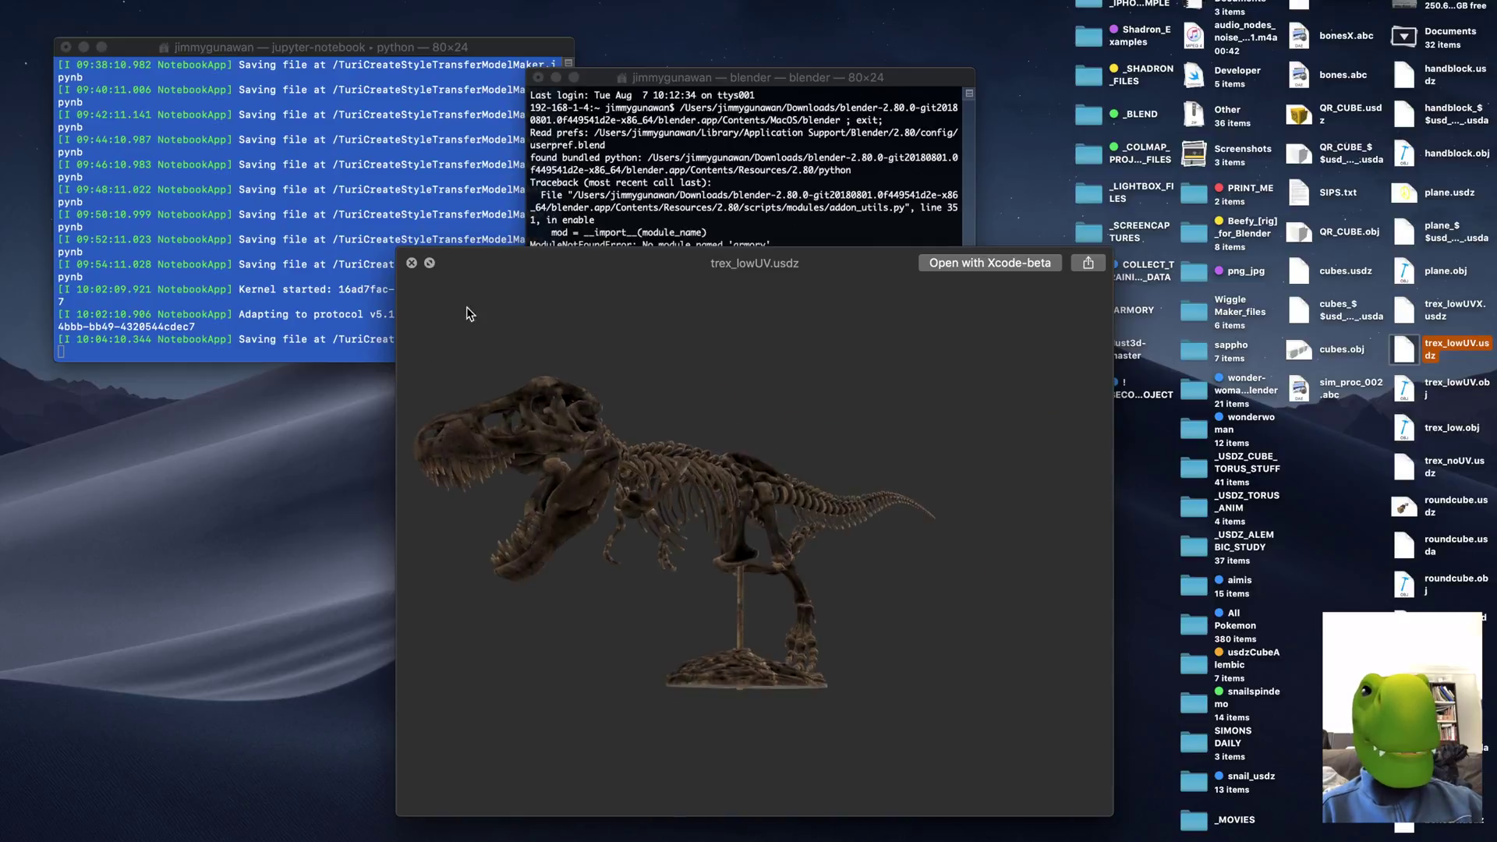
left_click(412, 264)
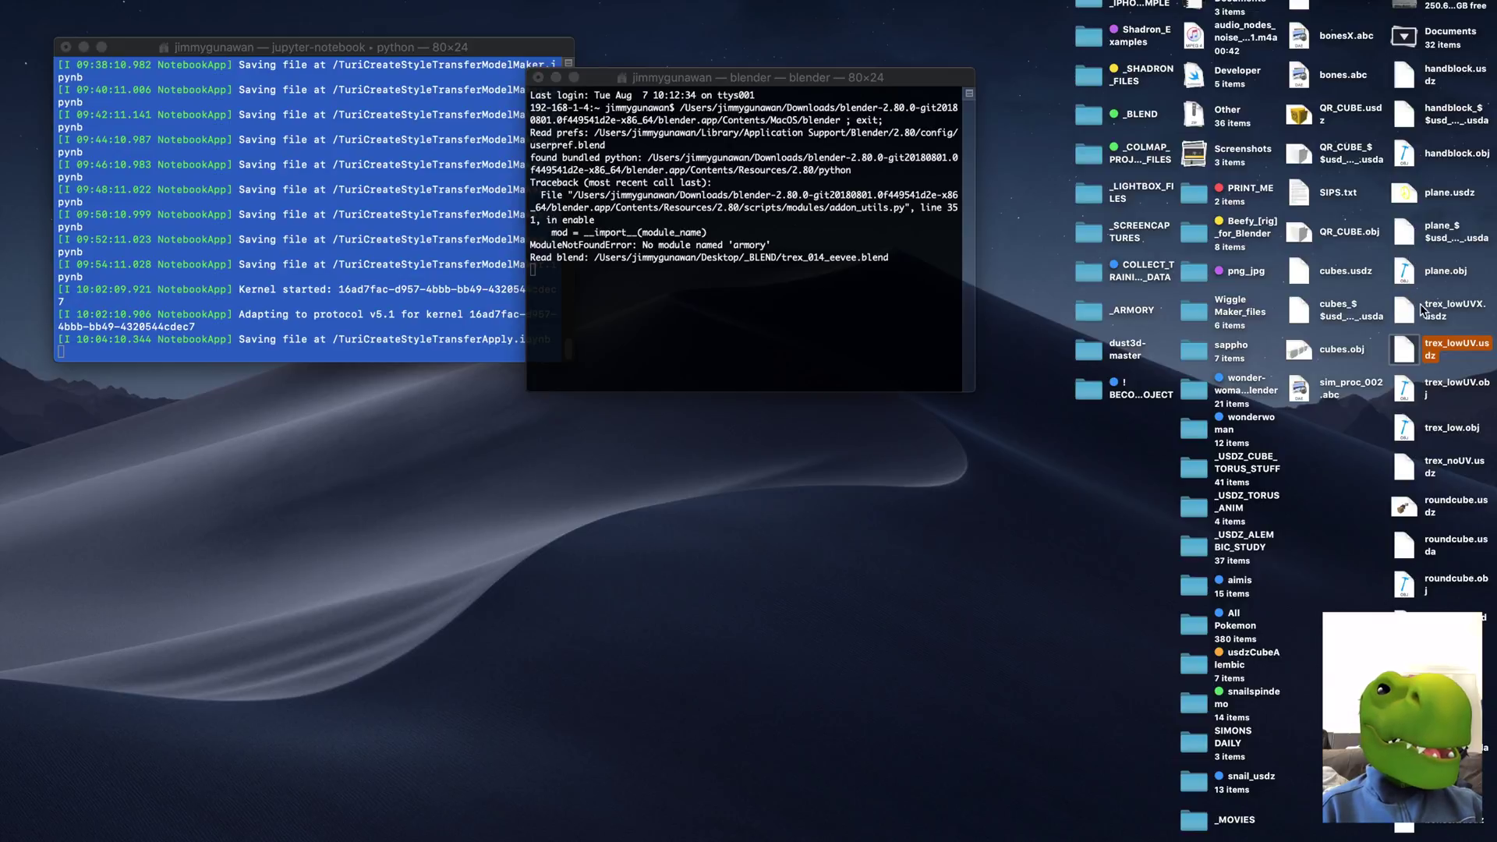
Preview trex_lowUVX.usdz from the desktop with Quick Look, rotate the model and close the preview
left_click(1446, 312)
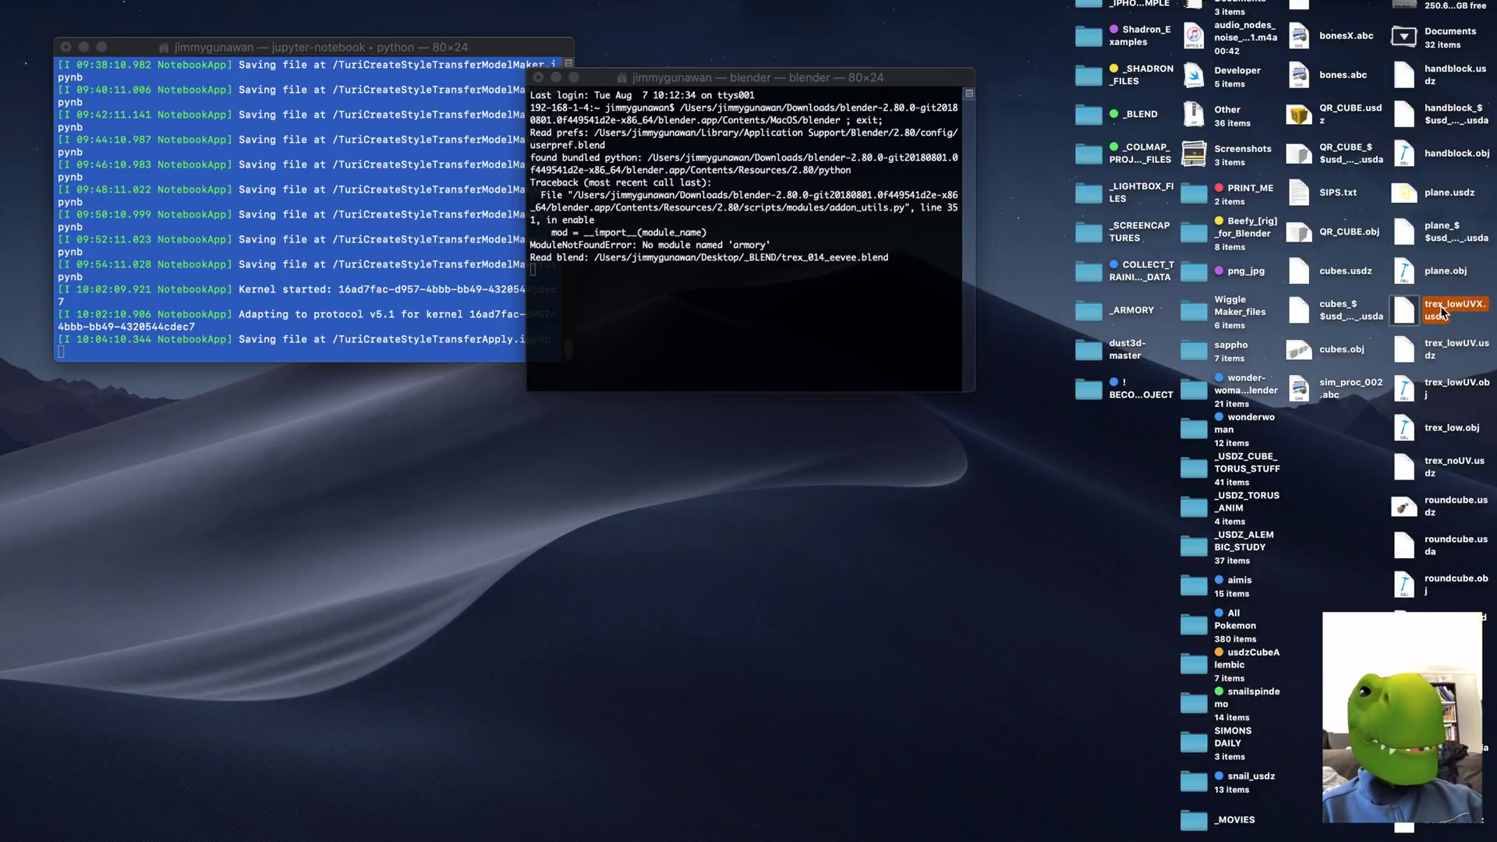
key("space")
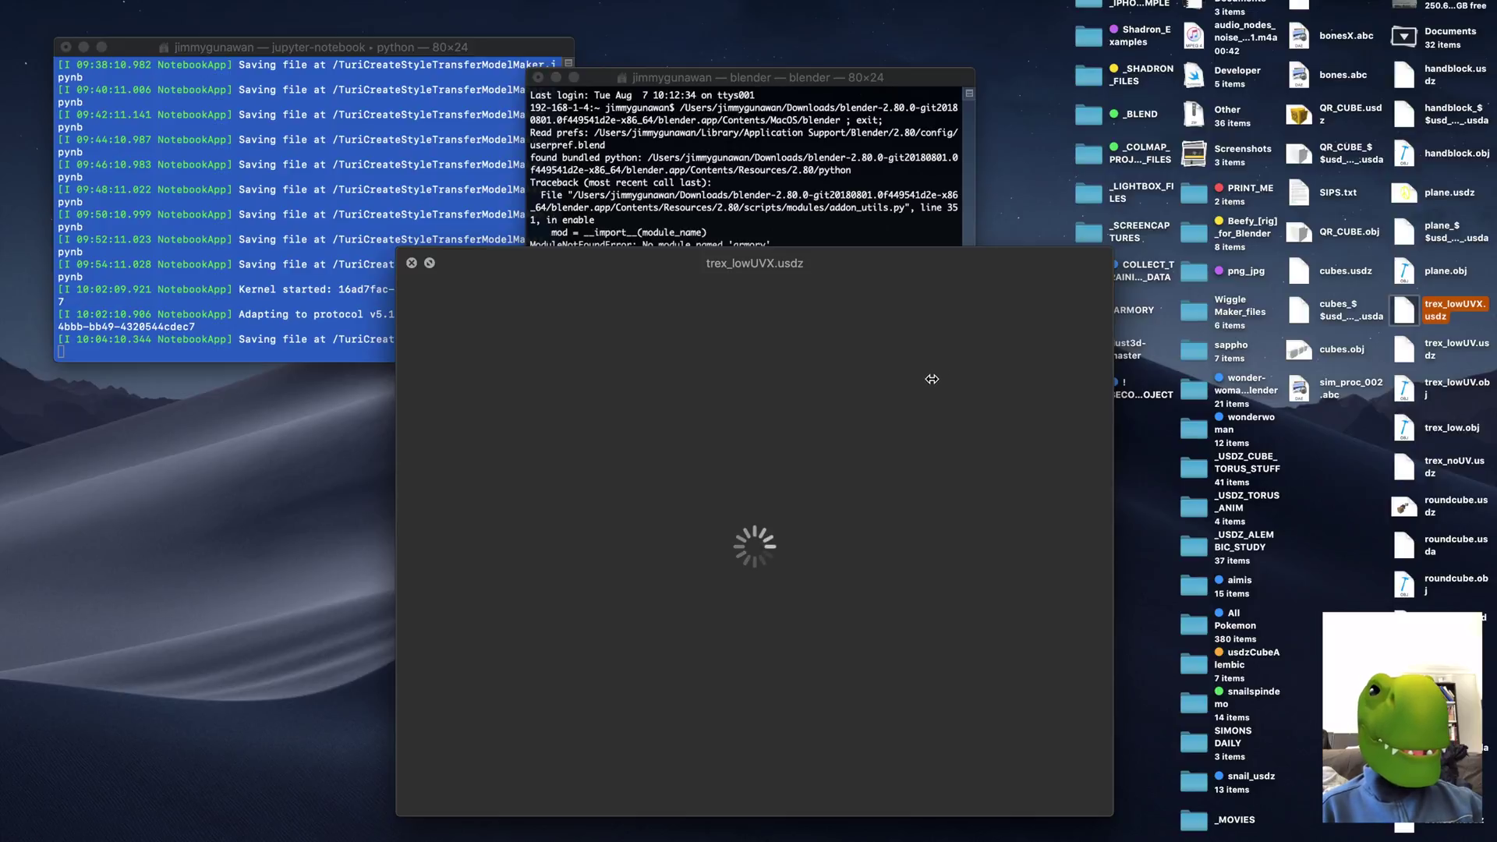
left_click_drag(862, 407, 833, 438)
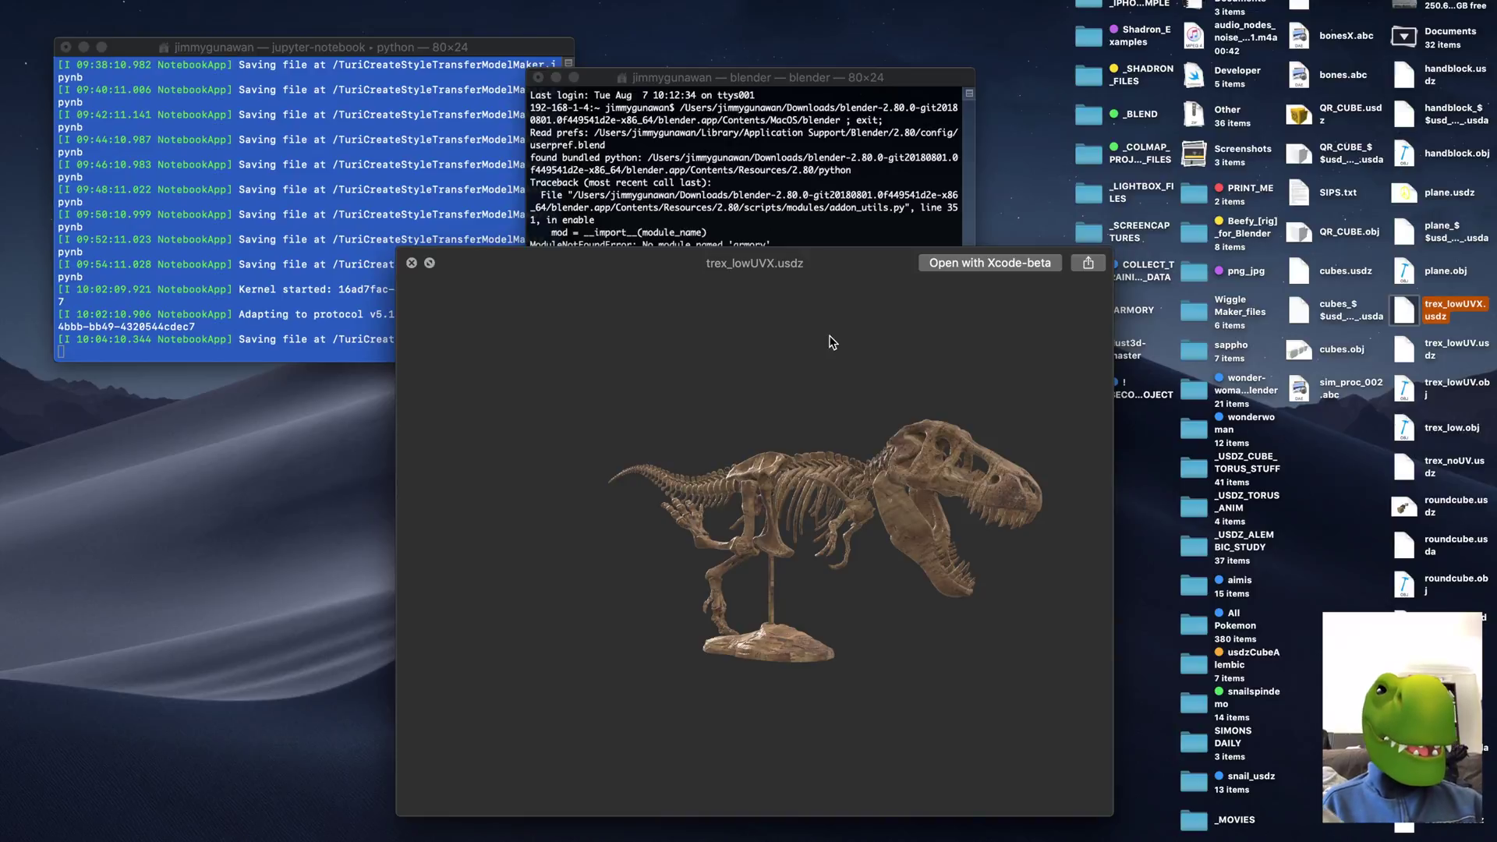
left_click(412, 263)
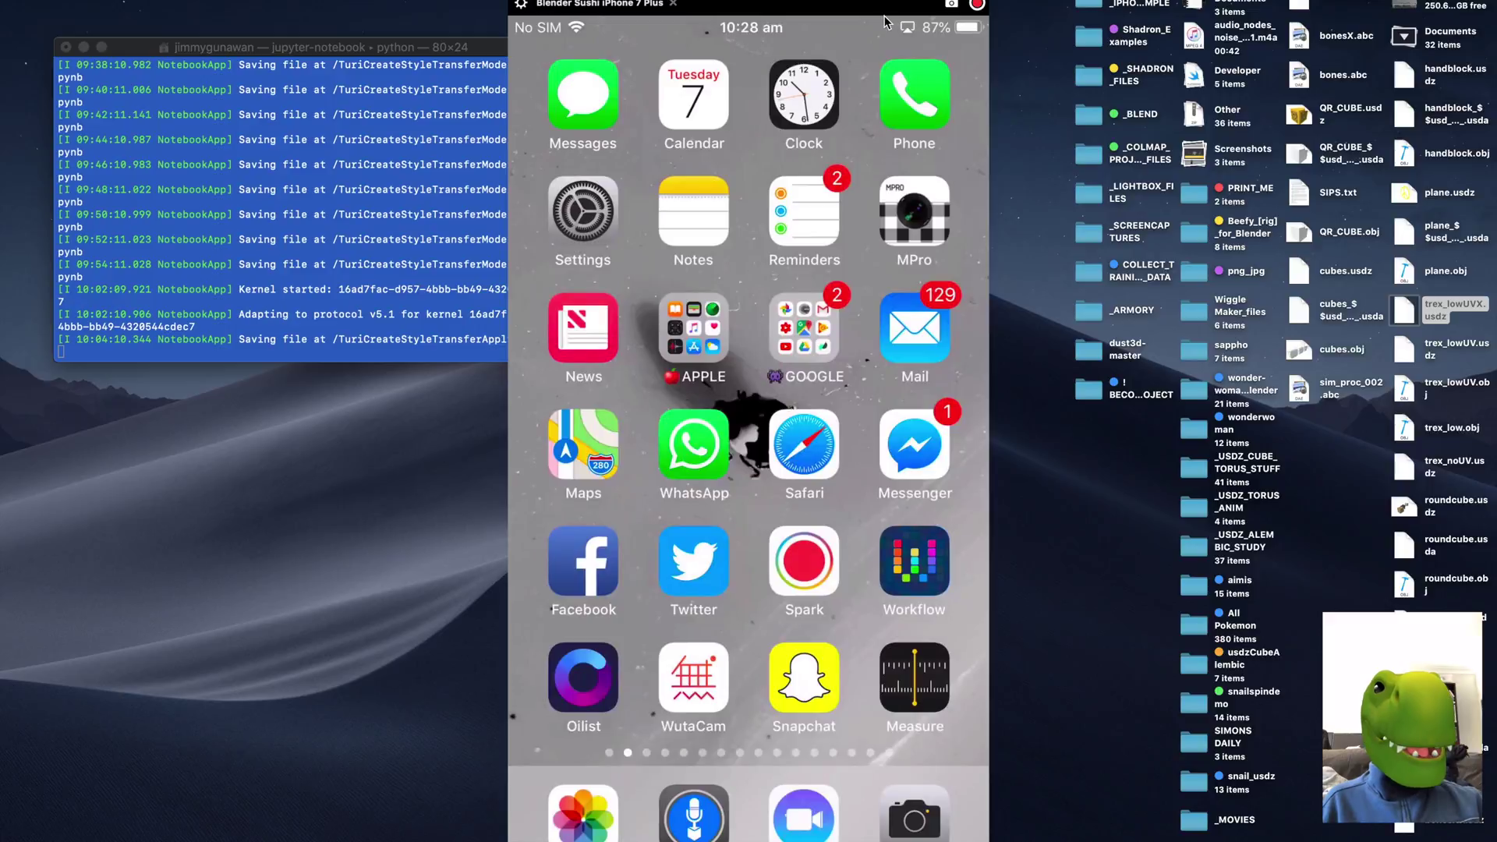
Check the mirrored phone window's display settings, dismiss them and switch back to Blender
left_click(521, 7)
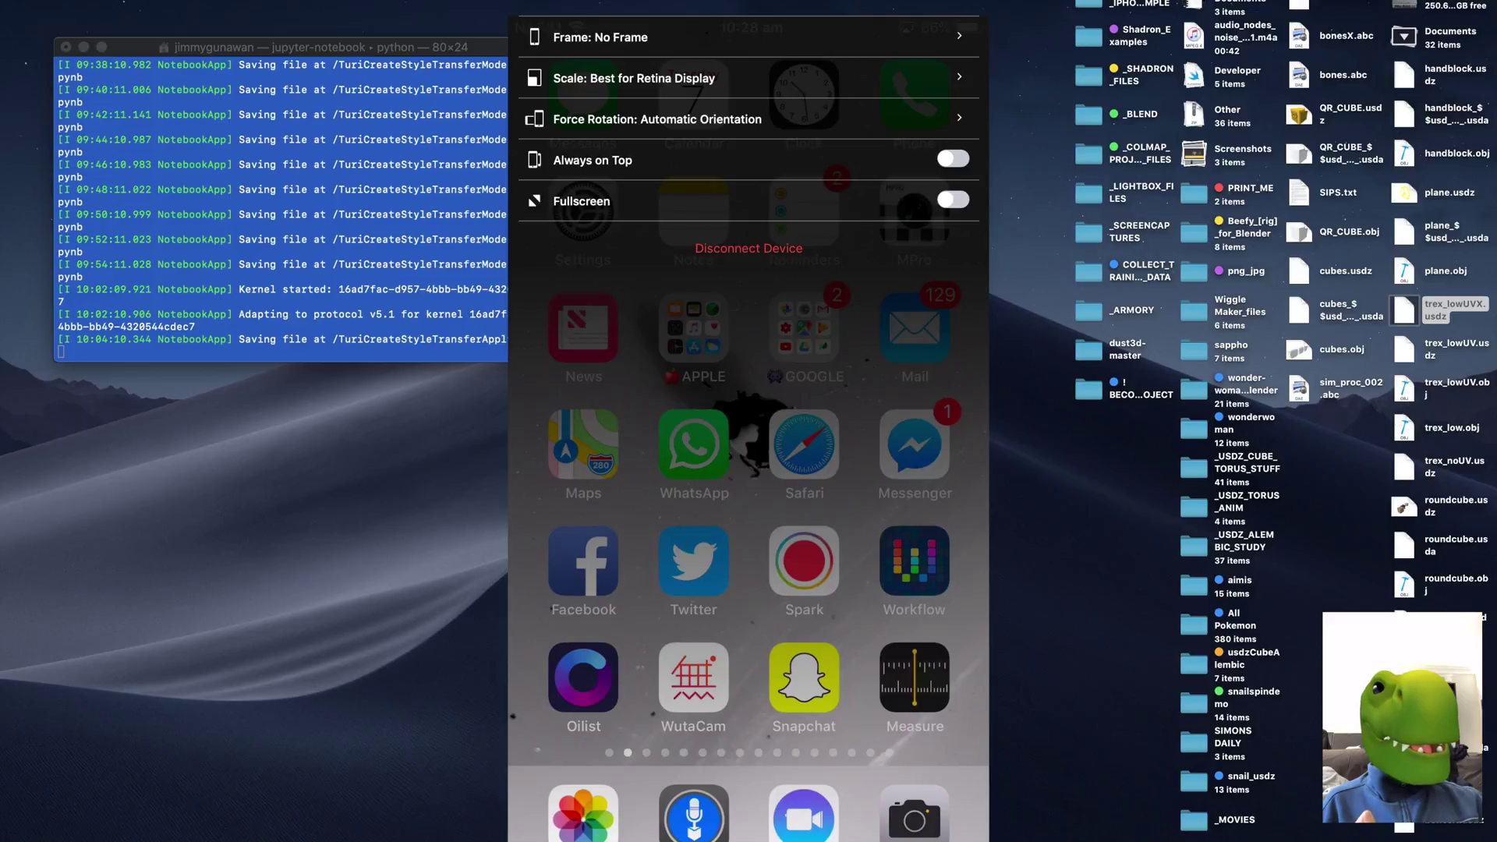
left_click(878, 0)
left_click(1017, 184)
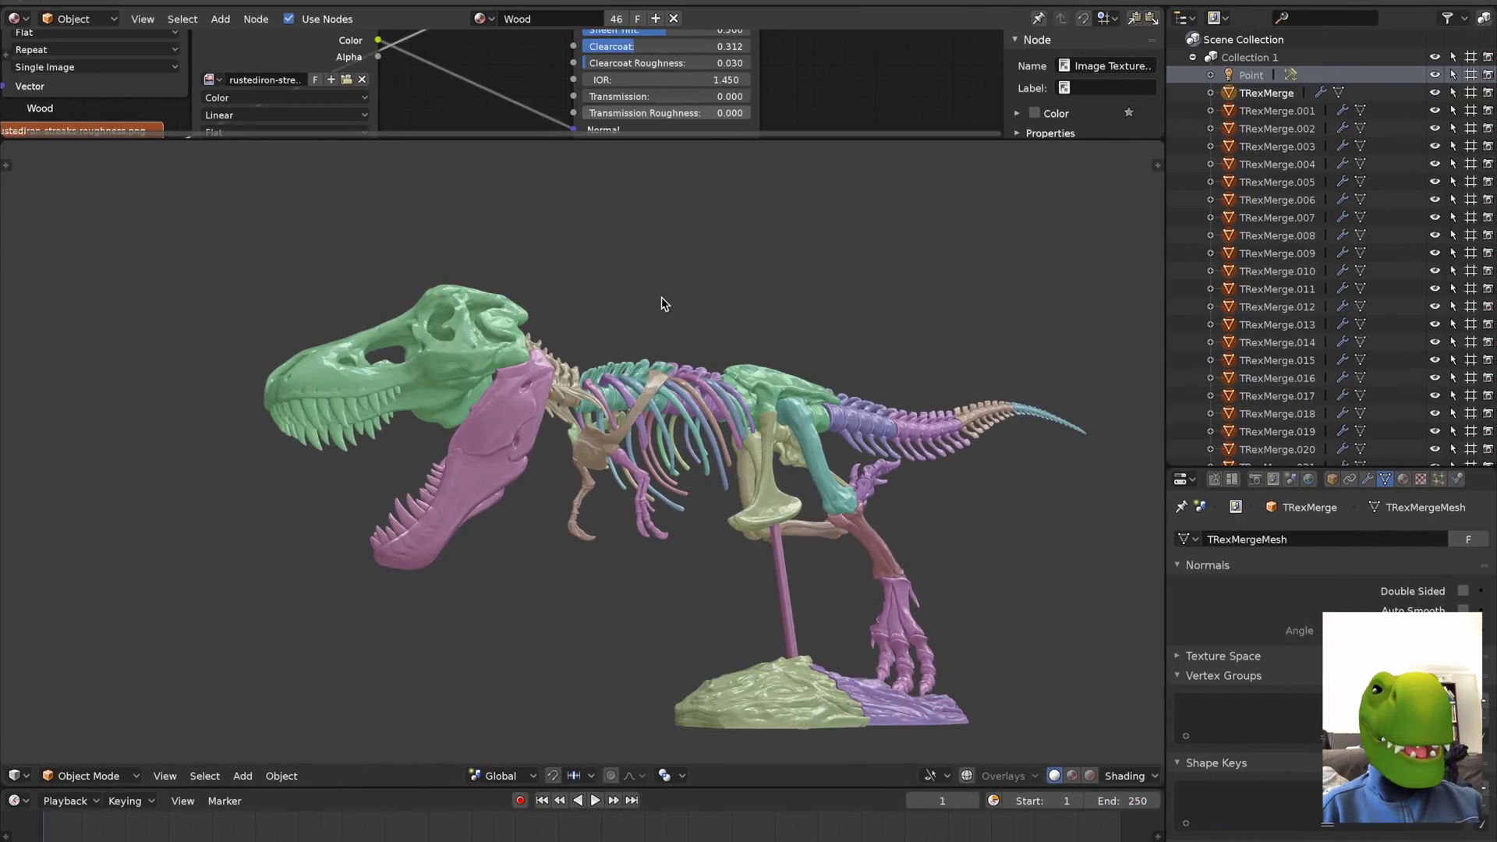
Maximize the 3D viewport to show the separated skeleton parts full screen
mouse_move(695, 335)
middle_mouse_down()
mouse_move(729, 301)
mouse_move(868, 337)
mouse_move(727, 352)
mouse_move(703, 343)
mouse_move(716, 315)
middle_mouse_up()
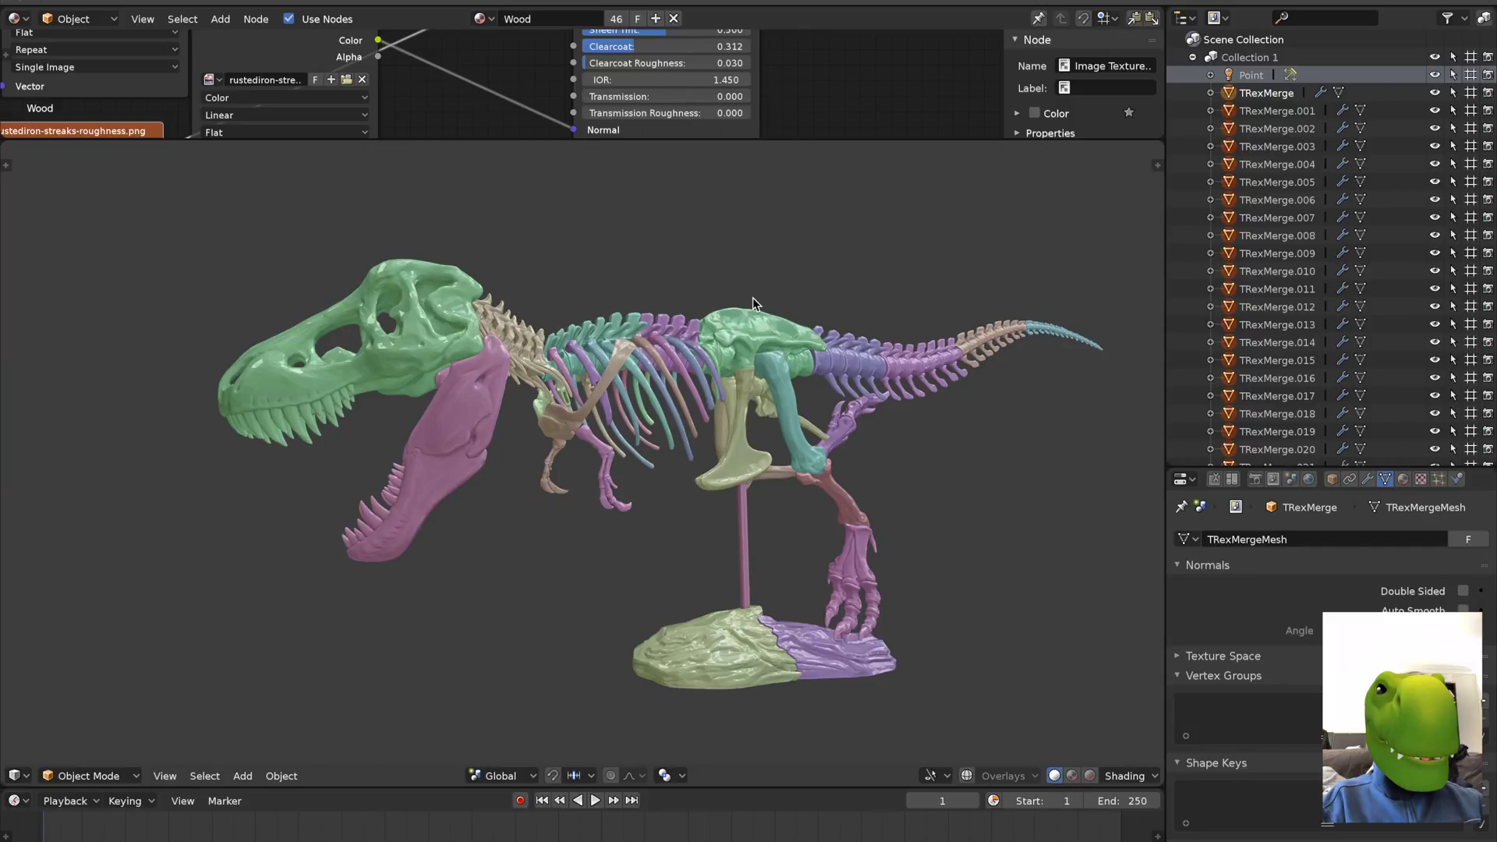
key("ctrl+alt+space")
key("ctrl+alt+space")
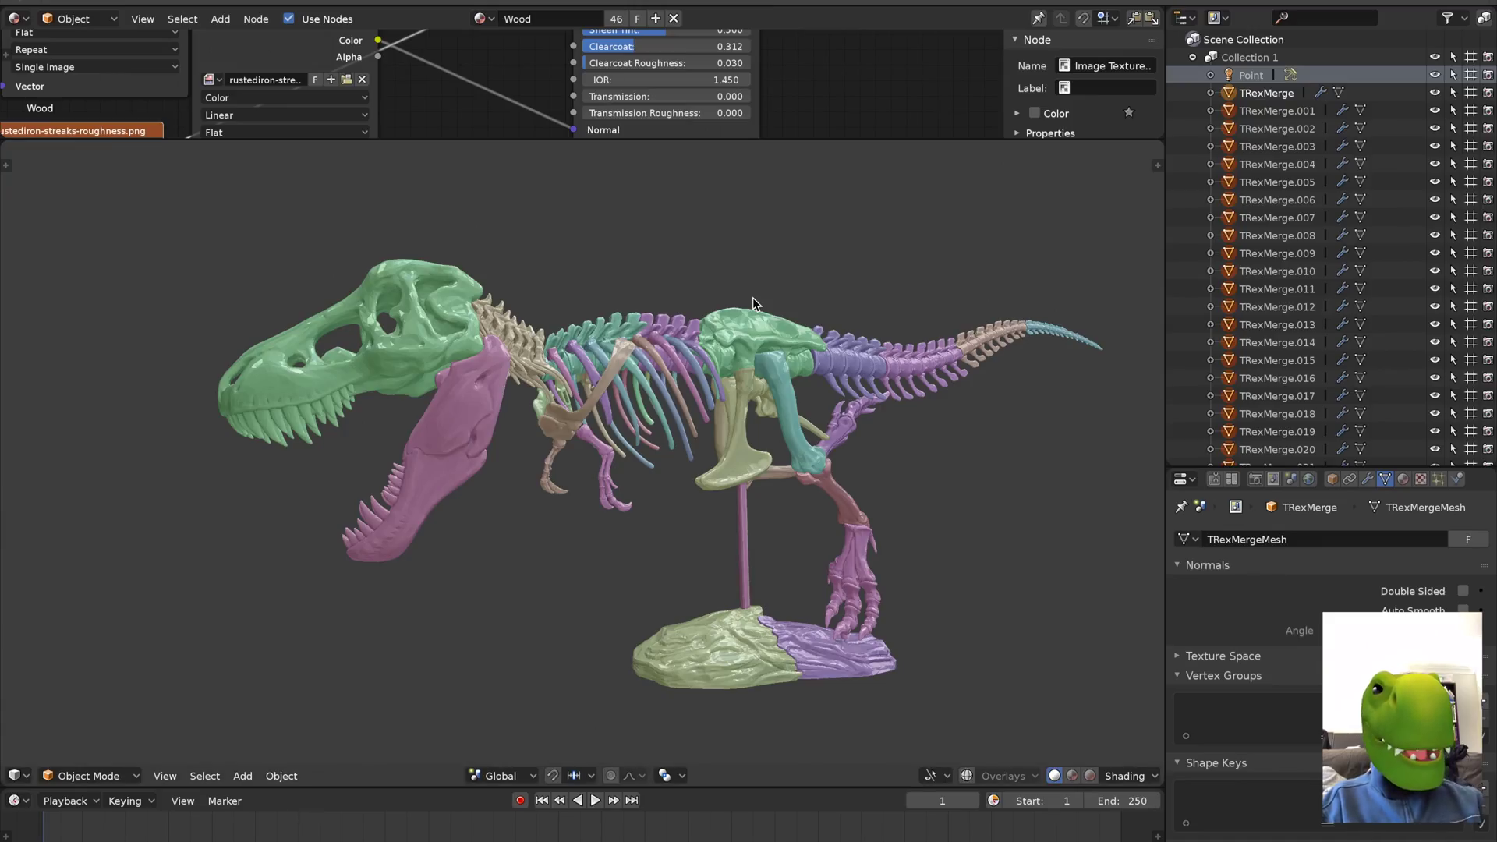
mouse_move(782, 304)
middle_mouse_down()
mouse_move(799, 288)
mouse_move(788, 279)
middle_mouse_up()
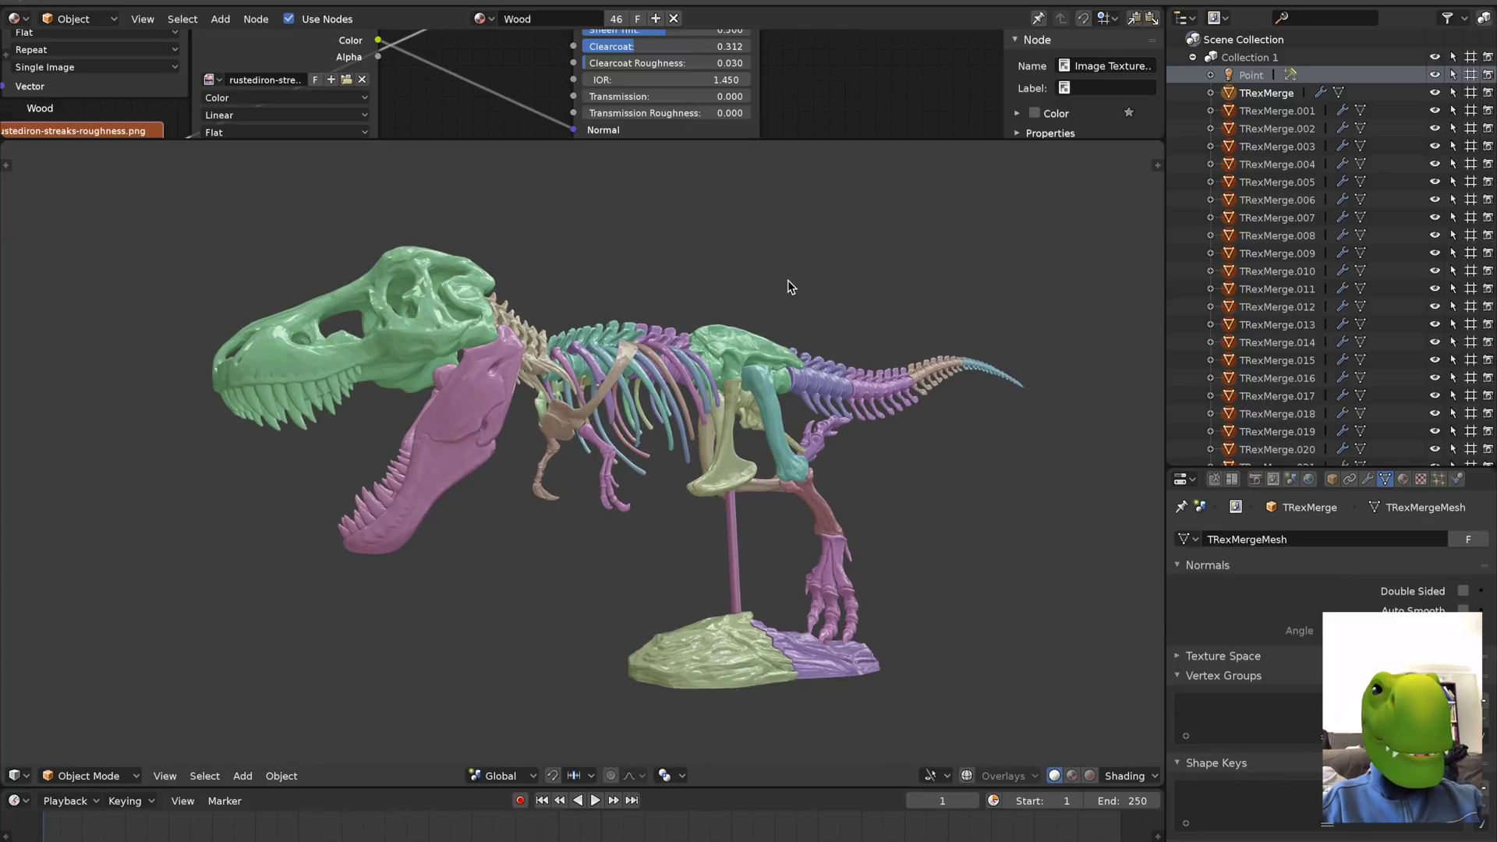
key("super+alt+space")
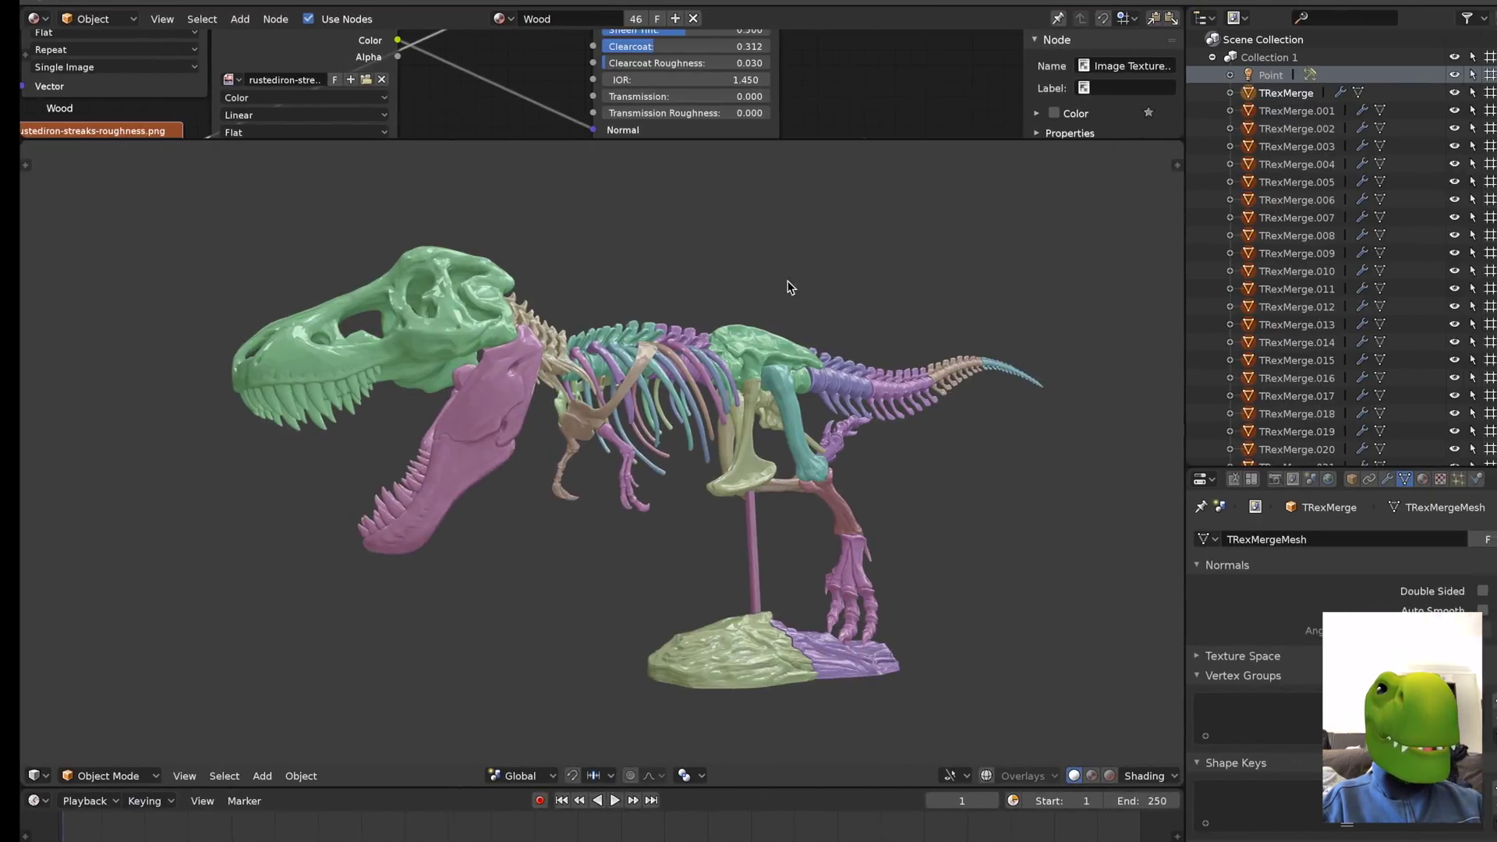
middle_click_drag(747, 286, 616, 448)
key("ctrl+alt+space")
Examine the separated spine, neck, ribs and skull pieces up close and from several sides
scroll(893, 326, "down", 2)
scroll(827, 401, "up", 4)
scroll(814, 376, "up", 3)
scroll(814, 376, "down", 6)
scroll(733, 437, "up", 7)
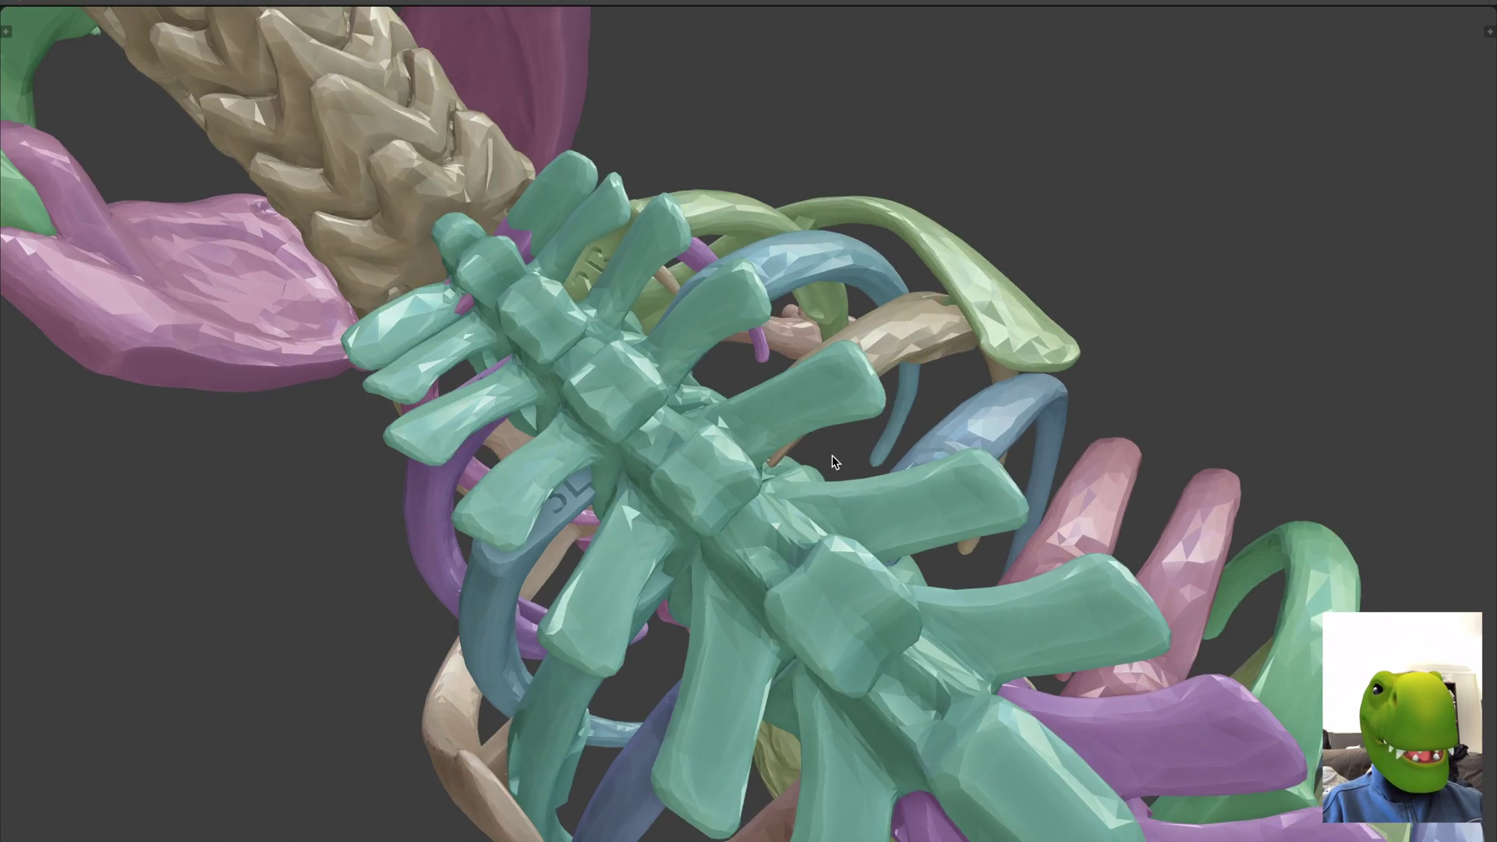
mouse_move(832, 456)
middle_mouse_down()
mouse_move(779, 446)
mouse_move(845, 455)
middle_mouse_up()
scroll(779, 446, "down", 6)
scroll(840, 454, "up", 6)
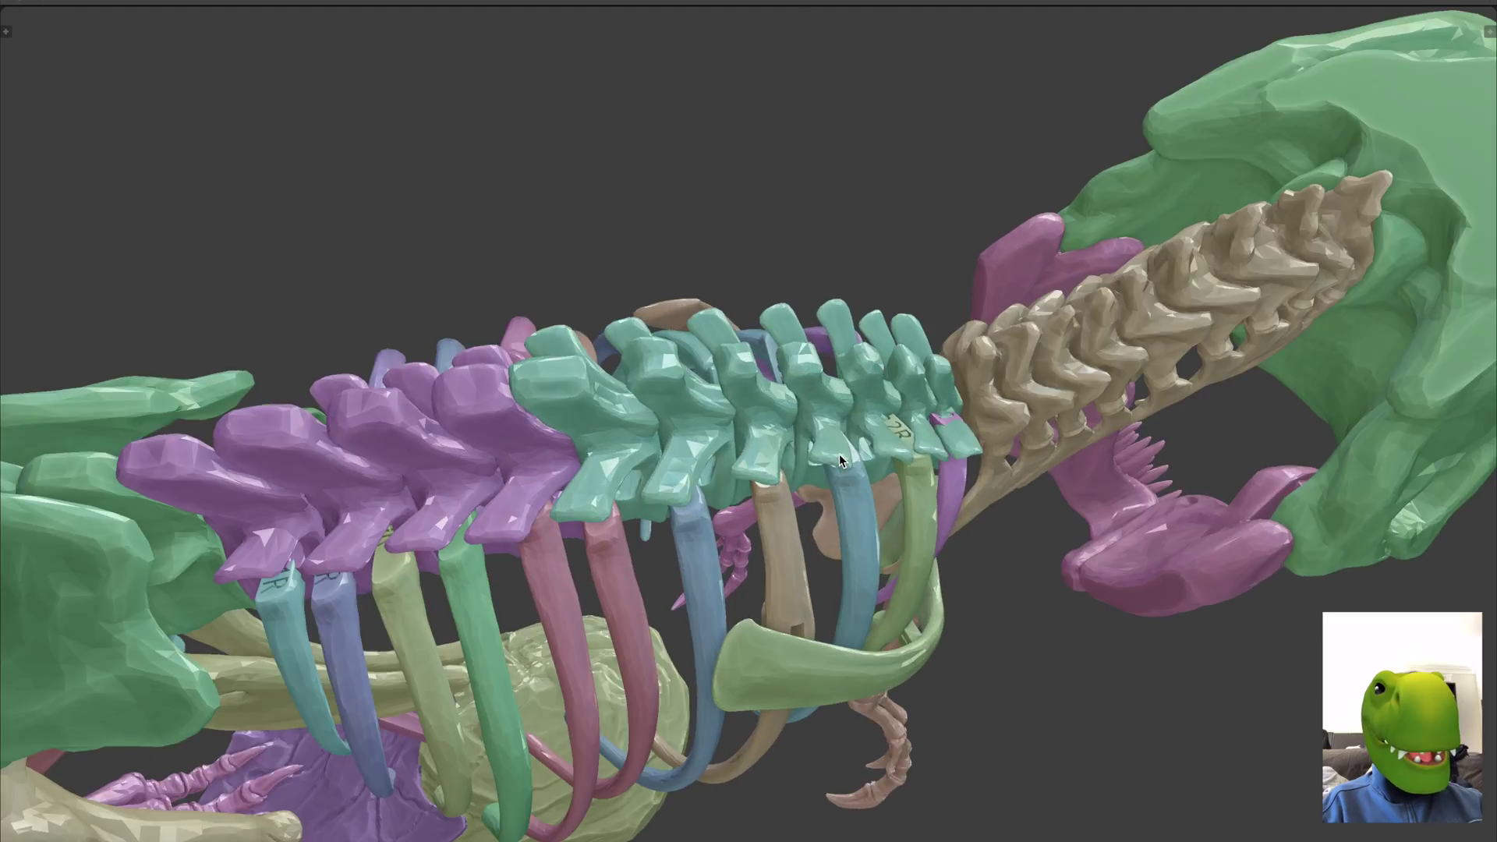
scroll(840, 440, "down", 6)
mouse_move(847, 441)
middle_mouse_down()
mouse_move(873, 437)
mouse_move(835, 462)
mouse_move(829, 423)
mouse_move(882, 419)
mouse_move(816, 454)
mouse_move(826, 429)
middle_mouse_up()
scroll(830, 422, "down", 5)
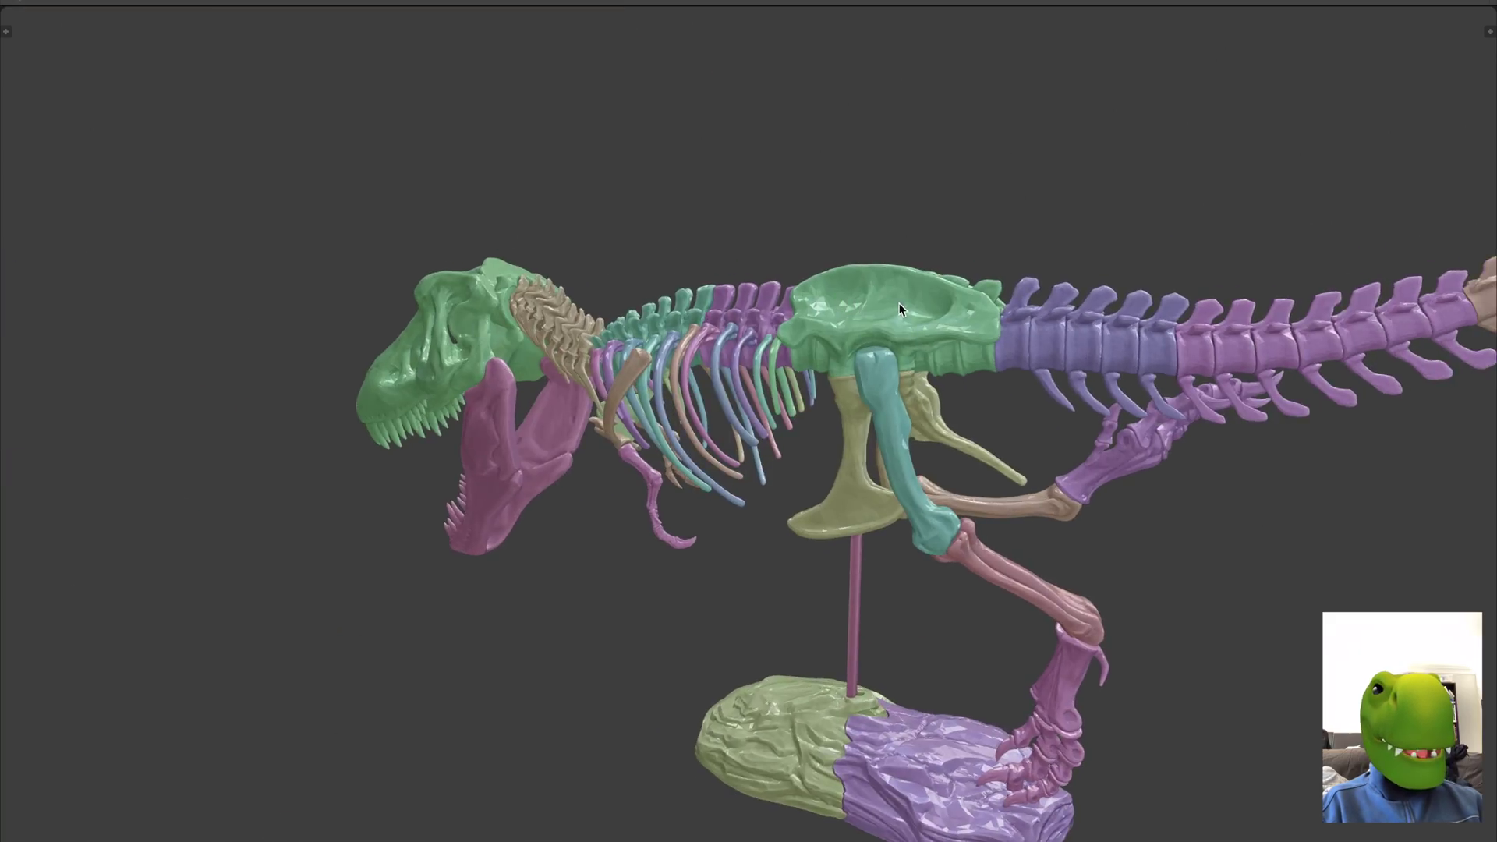
Lift the pelvis and the tail segments one by one up and away from the rest of the skeleton
middle_click_drag(899, 303, 930, 309)
left_click_drag(923, 276, 942, 184)
left_click_drag(1050, 319, 1068, 211)
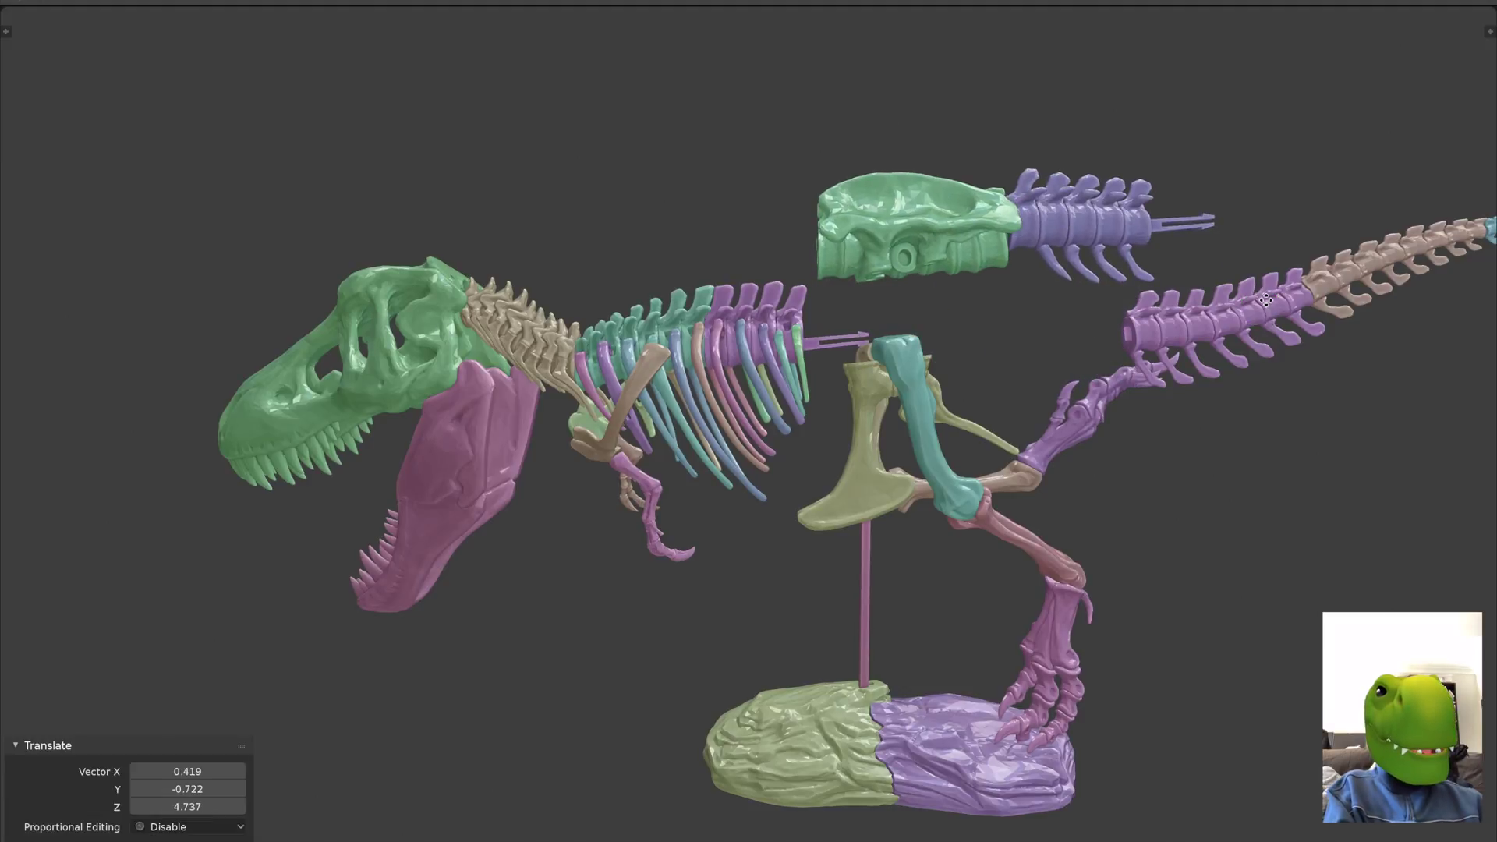
left_click_drag(1265, 303, 1270, 240)
middle_click_drag(1304, 253, 1262, 263)
middle_click_drag(1262, 264, 1067, 301, "shift")
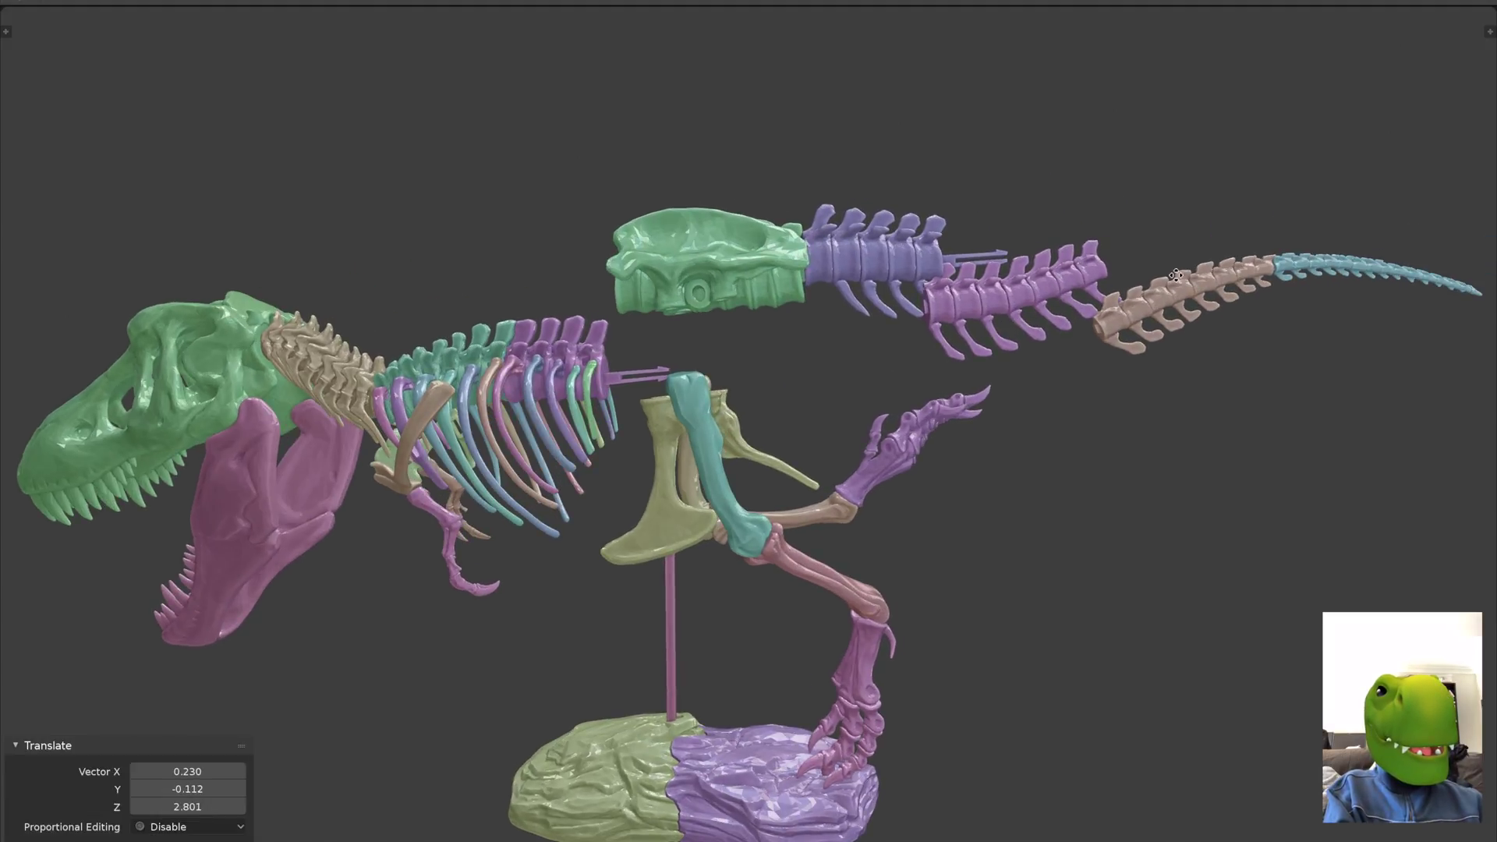
left_click_drag(1171, 287, 1171, 211)
left_click(1298, 259)
key("g")
left_click(1304, 166)
Move the raised hind foot and its beige shin bone away from the leg
middle_click_drag(1165, 353, 1219, 322, "shift")
middle_click_drag(874, 461, 992, 403, "shift")
left_click_drag(1044, 392, 1080, 357)
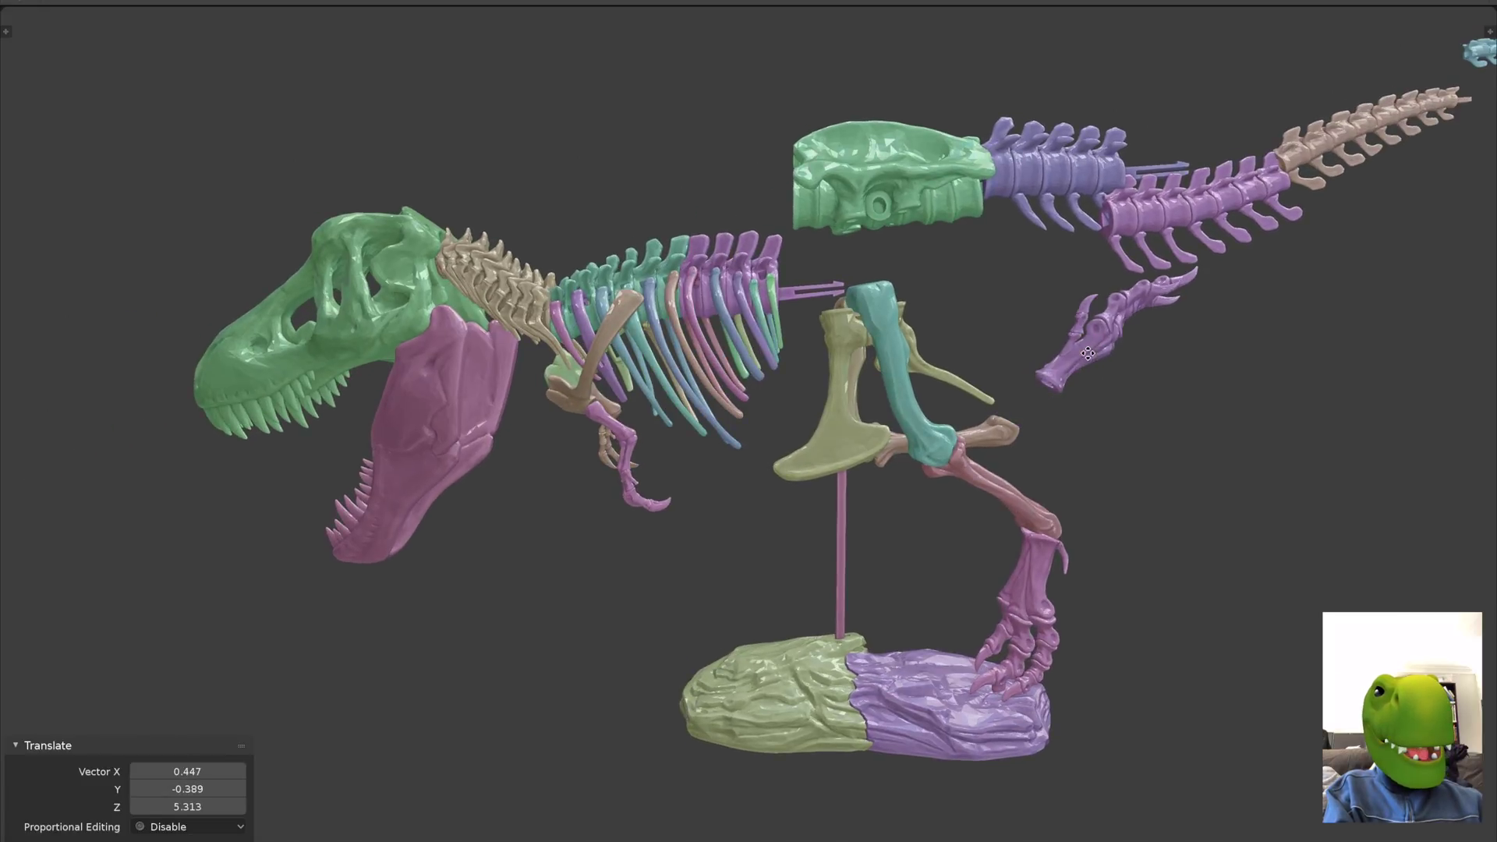
left_click(1017, 427)
key("g")
left_click(1092, 410)
Pull the standing leg apart by moving its red shin bone, foot and teal thigh bone away from the body
left_click(1027, 491)
key("g")
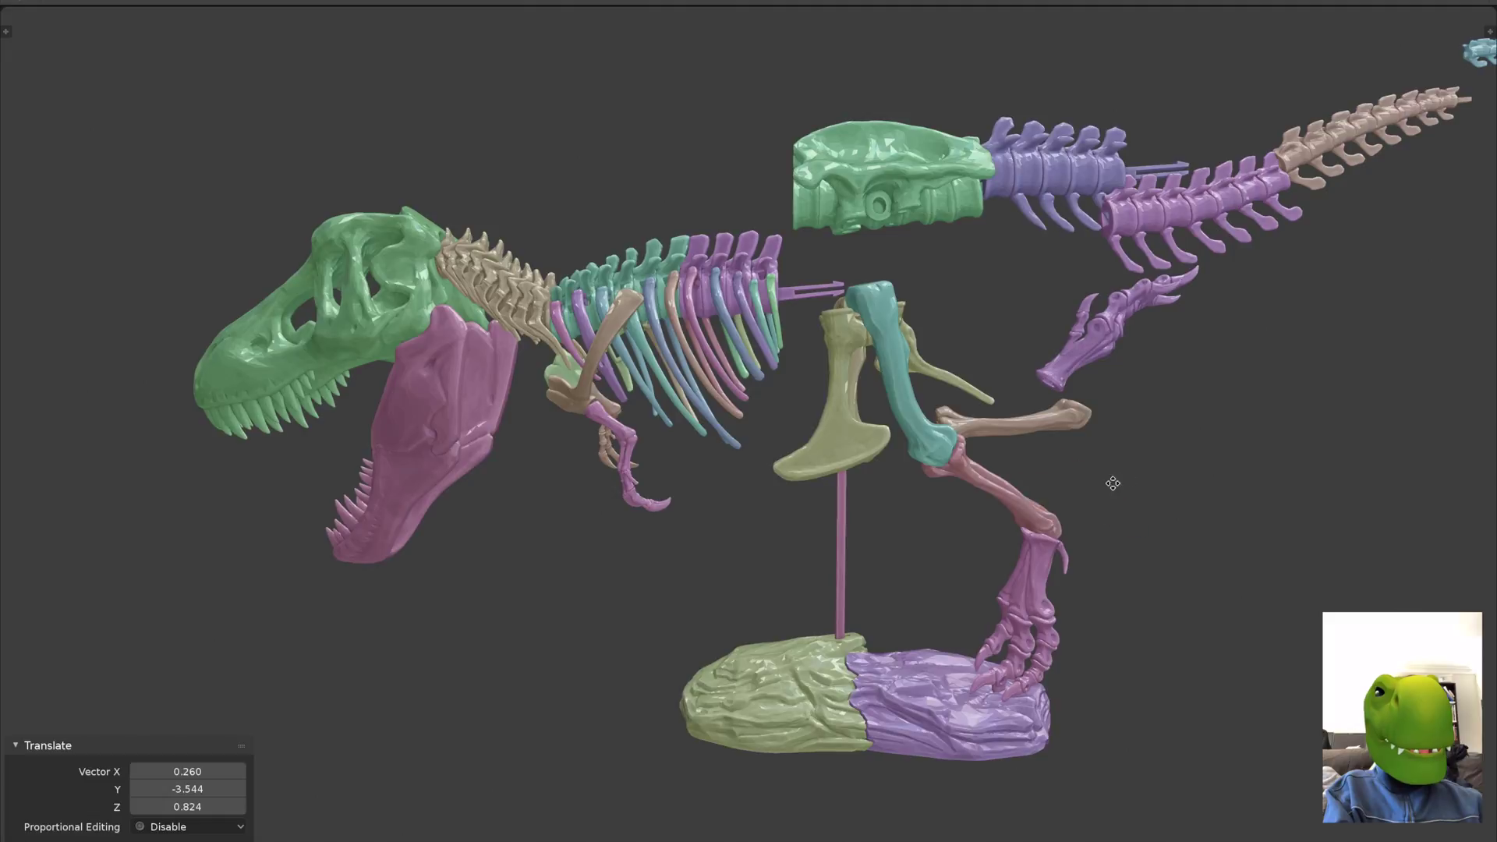
left_click(1126, 482)
left_click(1042, 553)
left_click_drag(1043, 553, 1168, 576)
left_click_drag(927, 430, 1013, 491)
Reposition the olive lower hip bone and the beige thigh bone behind it to pull the hip area apart
key("g")
left_click(854, 361)
left_click(858, 339)
key("g")
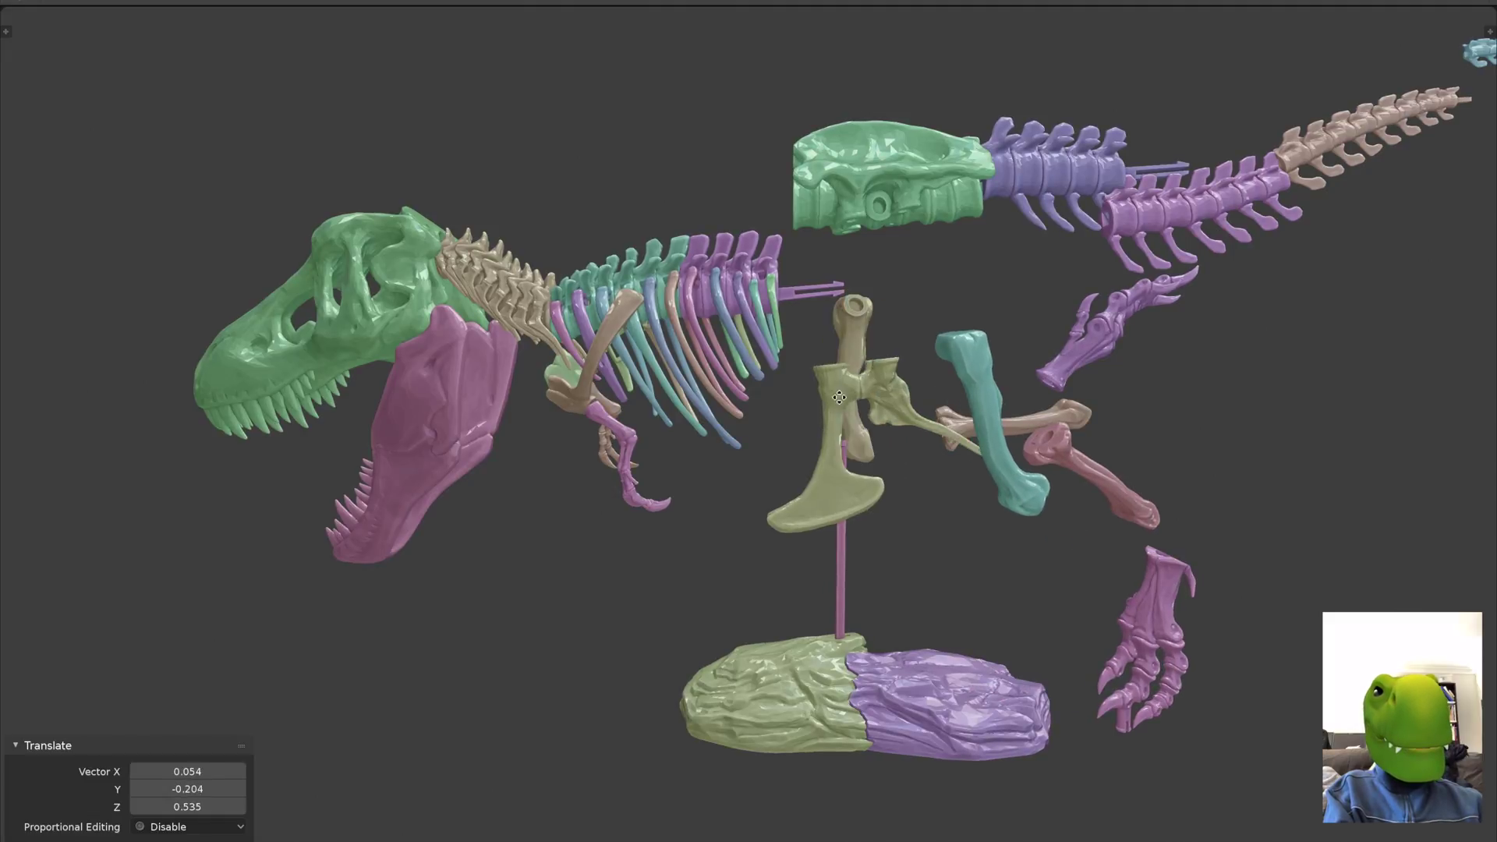
left_click(833, 401)
left_click(863, 338)
key("g")
left_click(900, 301)
Examine the underside of the two-part base and the spread-out bones from below
scroll(897, 312, "down", 2)
middle_click_drag(694, 475, 831, 612)
scroll(813, 477, "up", 4)
scroll(823, 438, "down", 3)
scroll(831, 468, "up", 4)
scroll(817, 516, "up", 3)
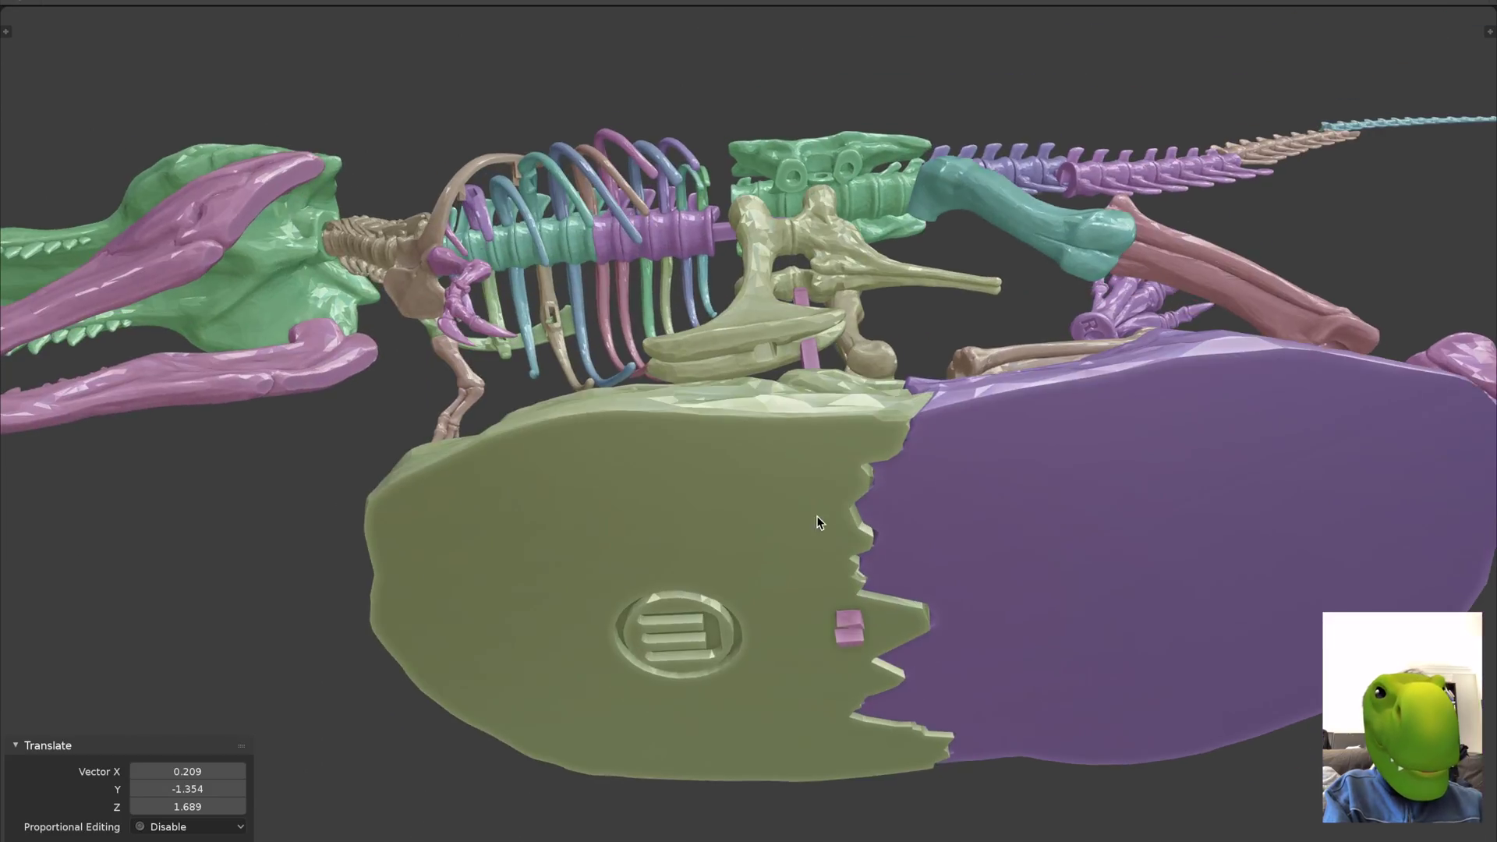
Move the magenta lower jaw down and away from the green skull
middle_click_drag(856, 413, 818, 418)
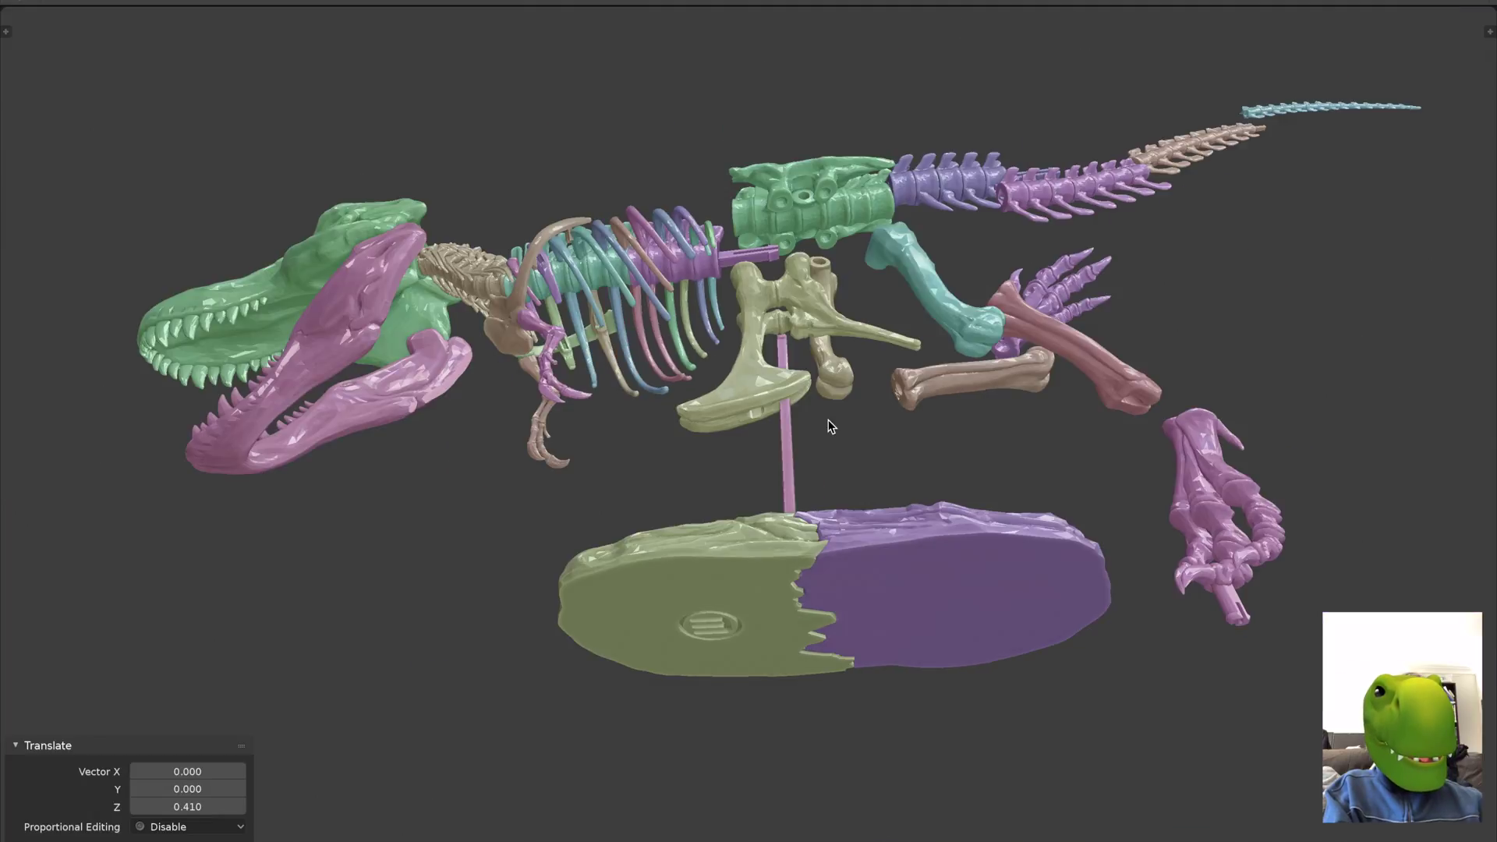
scroll(832, 424, "up", 3)
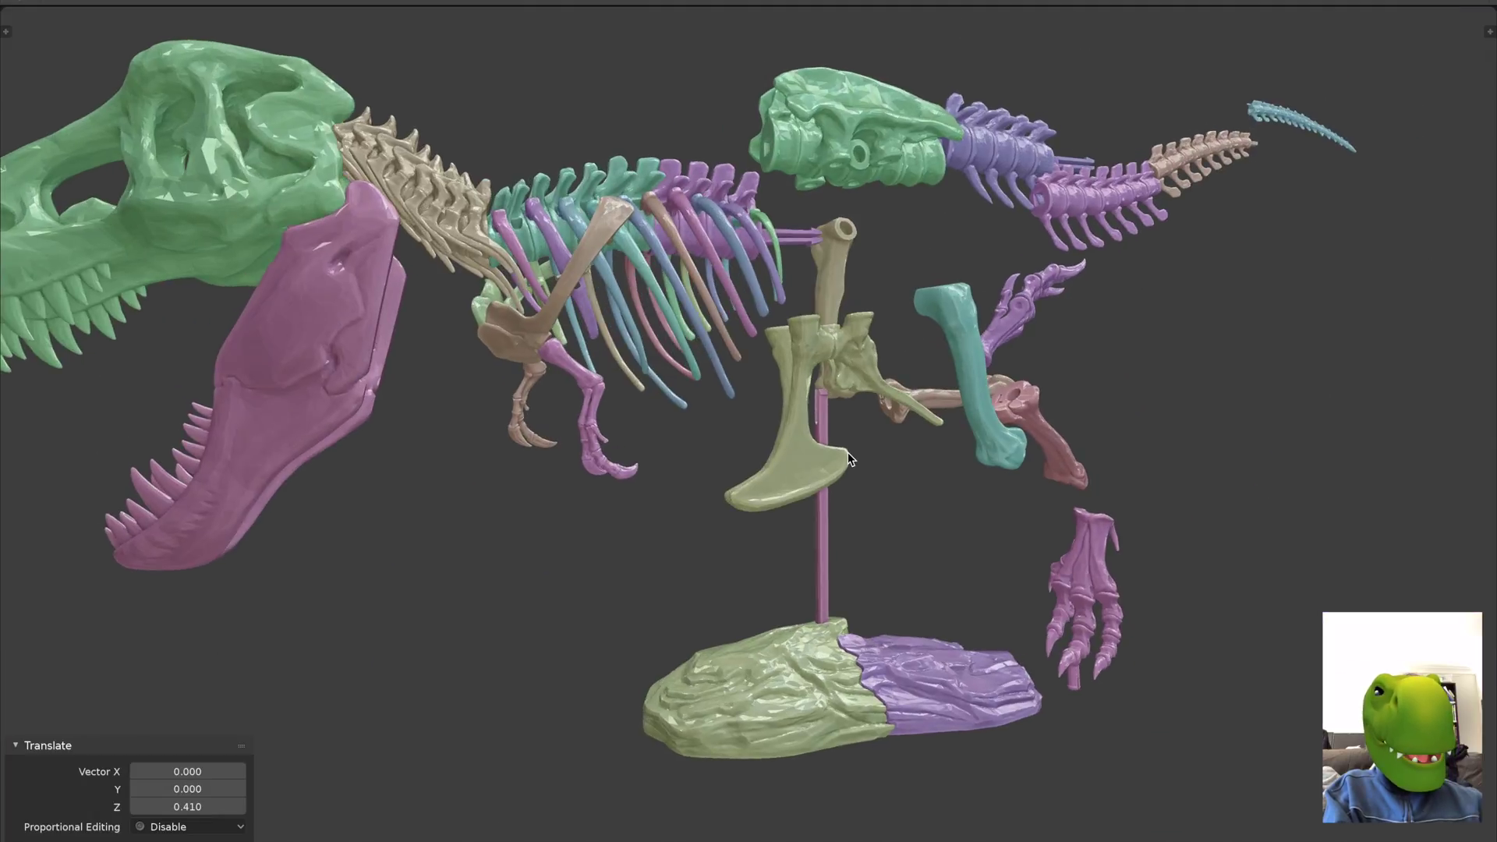
scroll(849, 452, "down", 3)
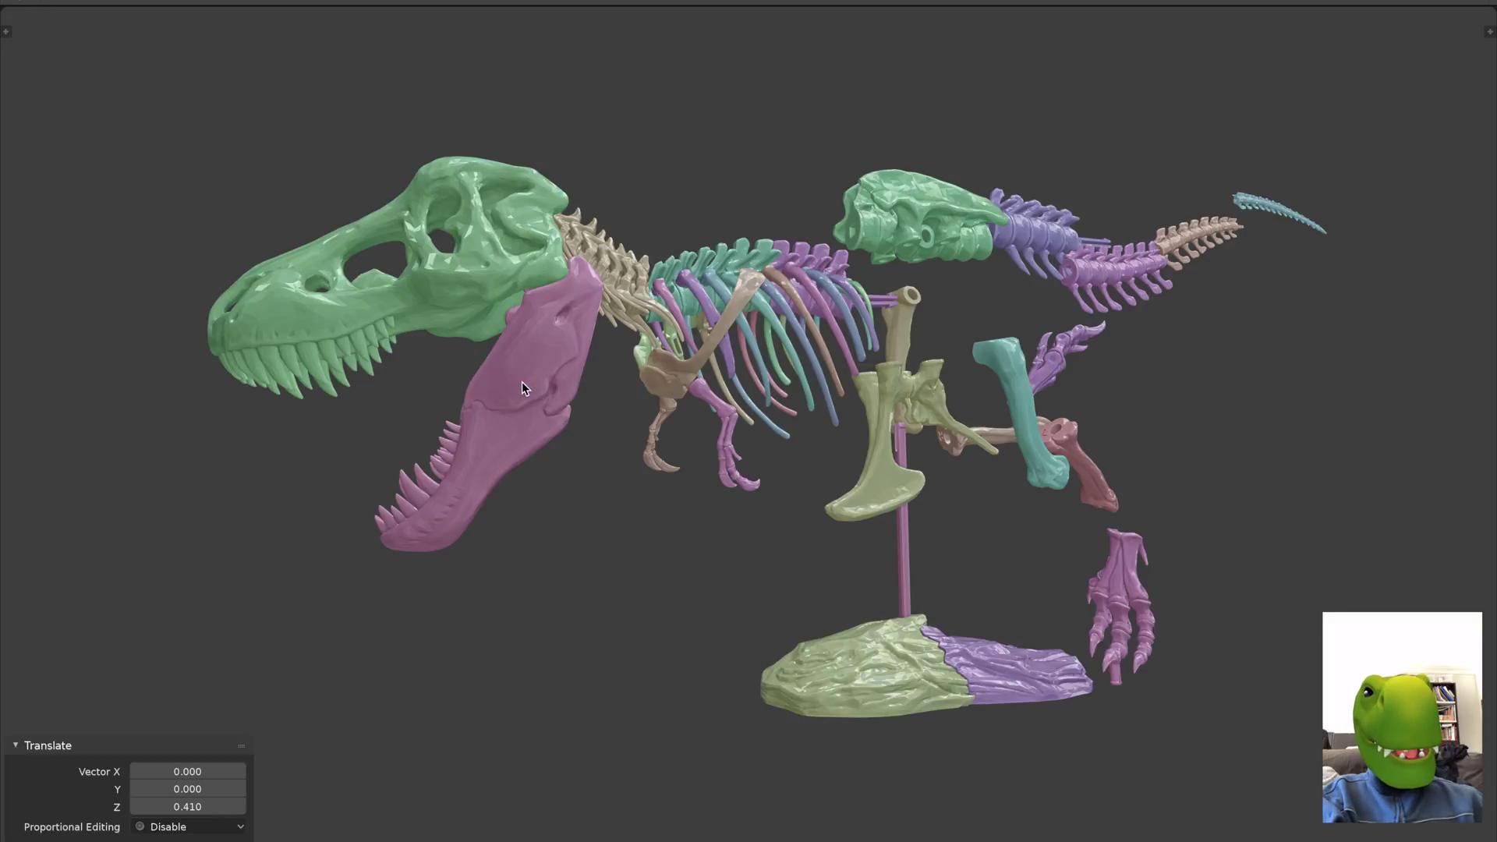
scroll(522, 381, "down", 4)
middle_click_drag(602, 382, 612, 357)
scroll(613, 357, "up", 1)
key("g")
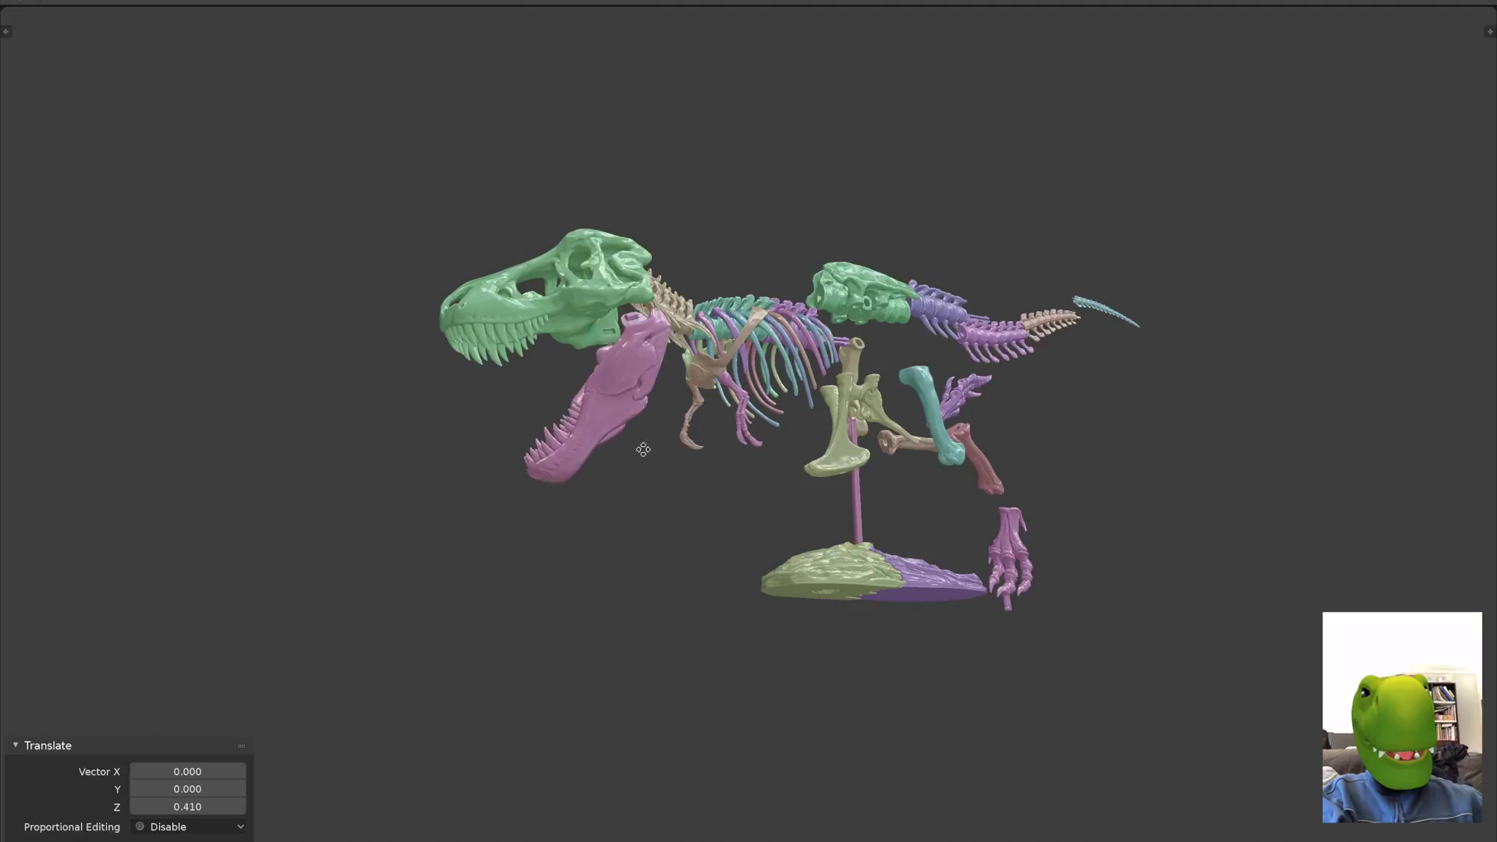
left_click(634, 485)
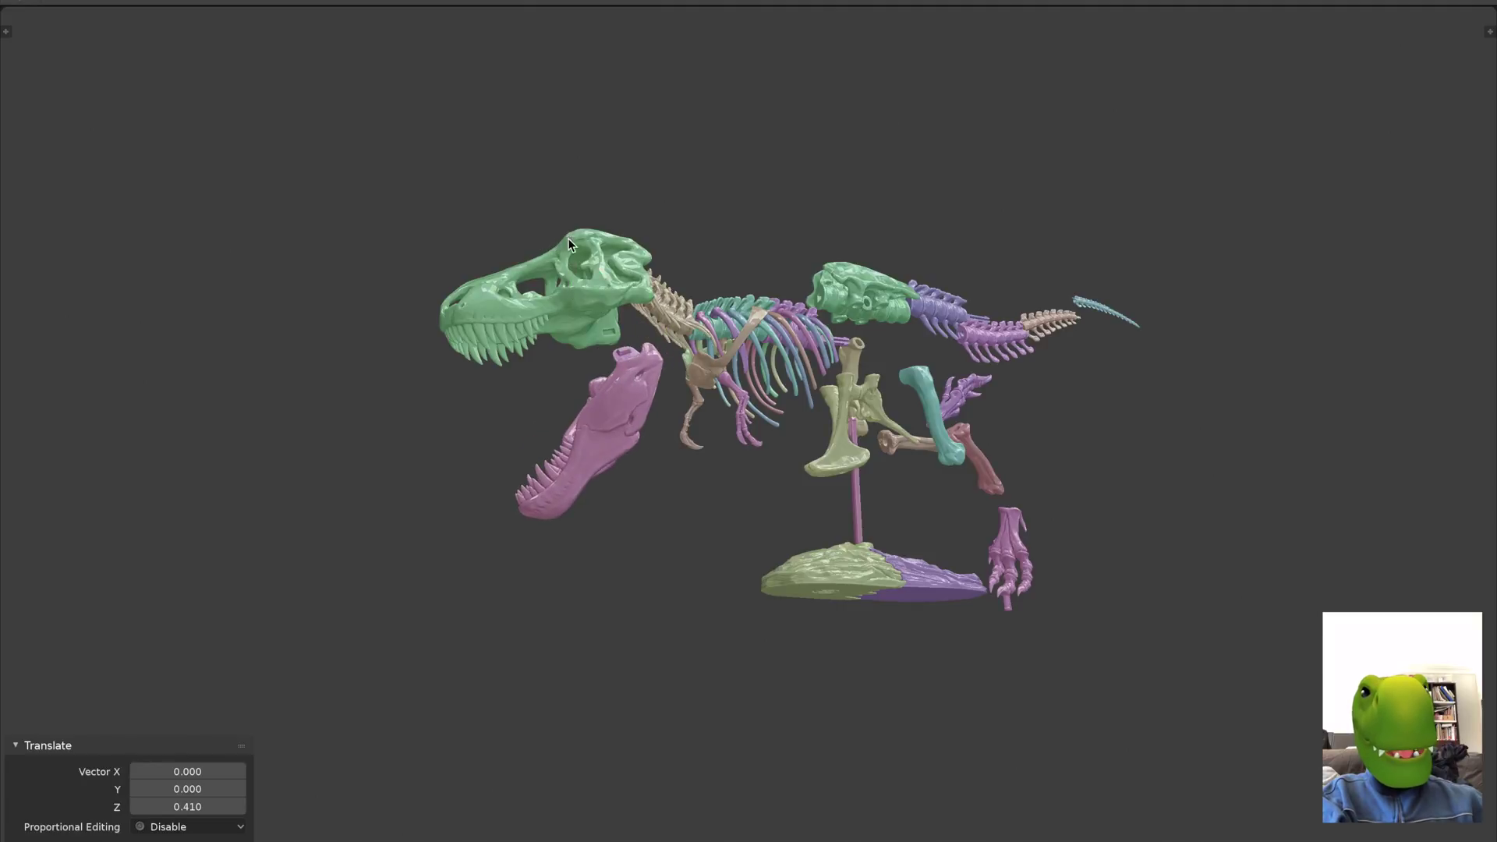
Move the green skull up and forward off the neck, about 0.73, 4.29 and 2.9 along X, Y and Z
key("g")
left_click(649, 282)
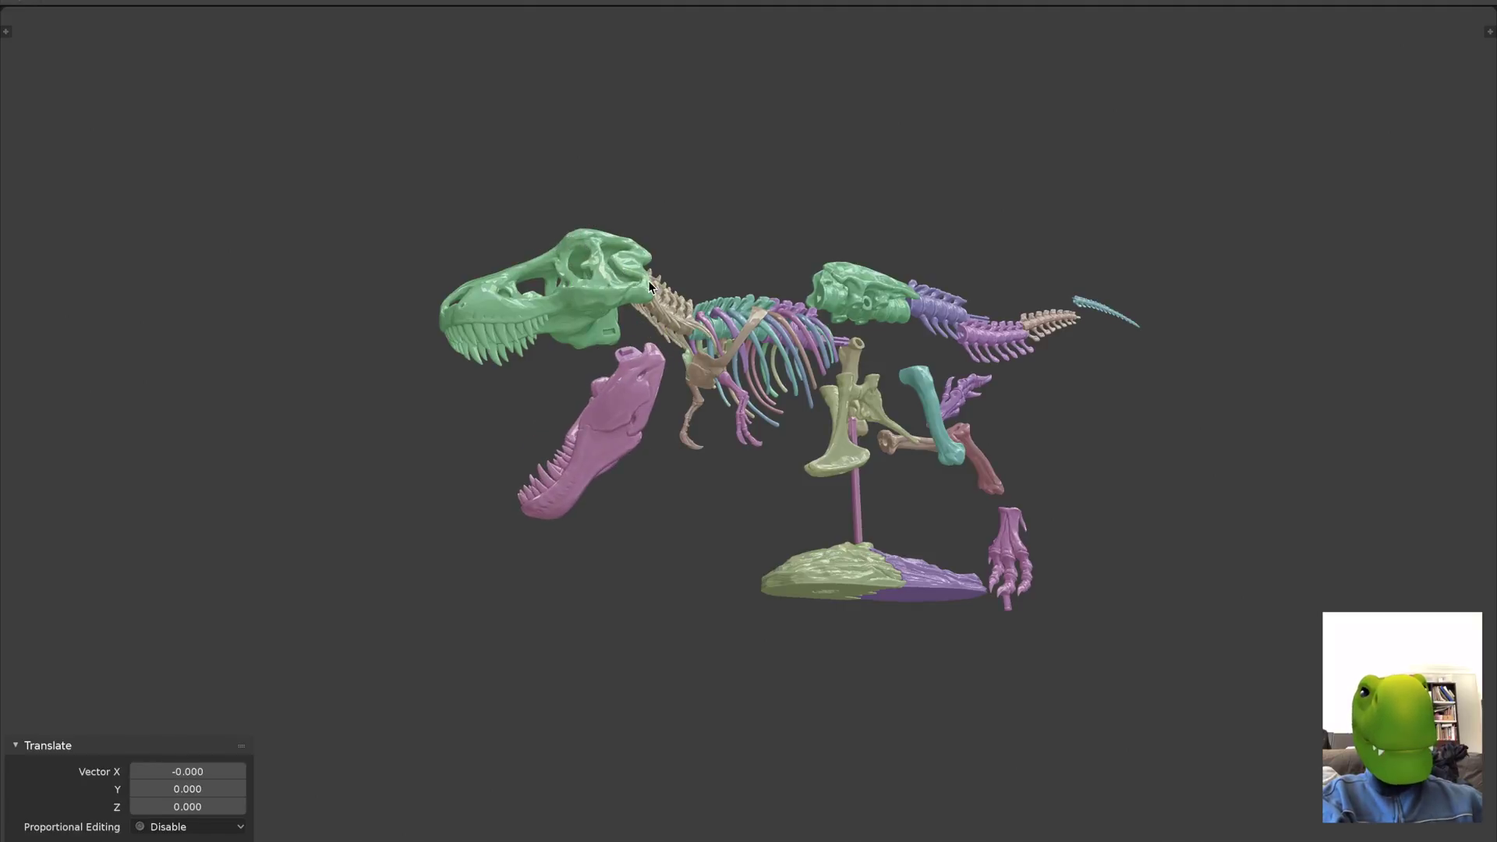
left_click(558, 212)
middle_click_drag(616, 243, 698, 273)
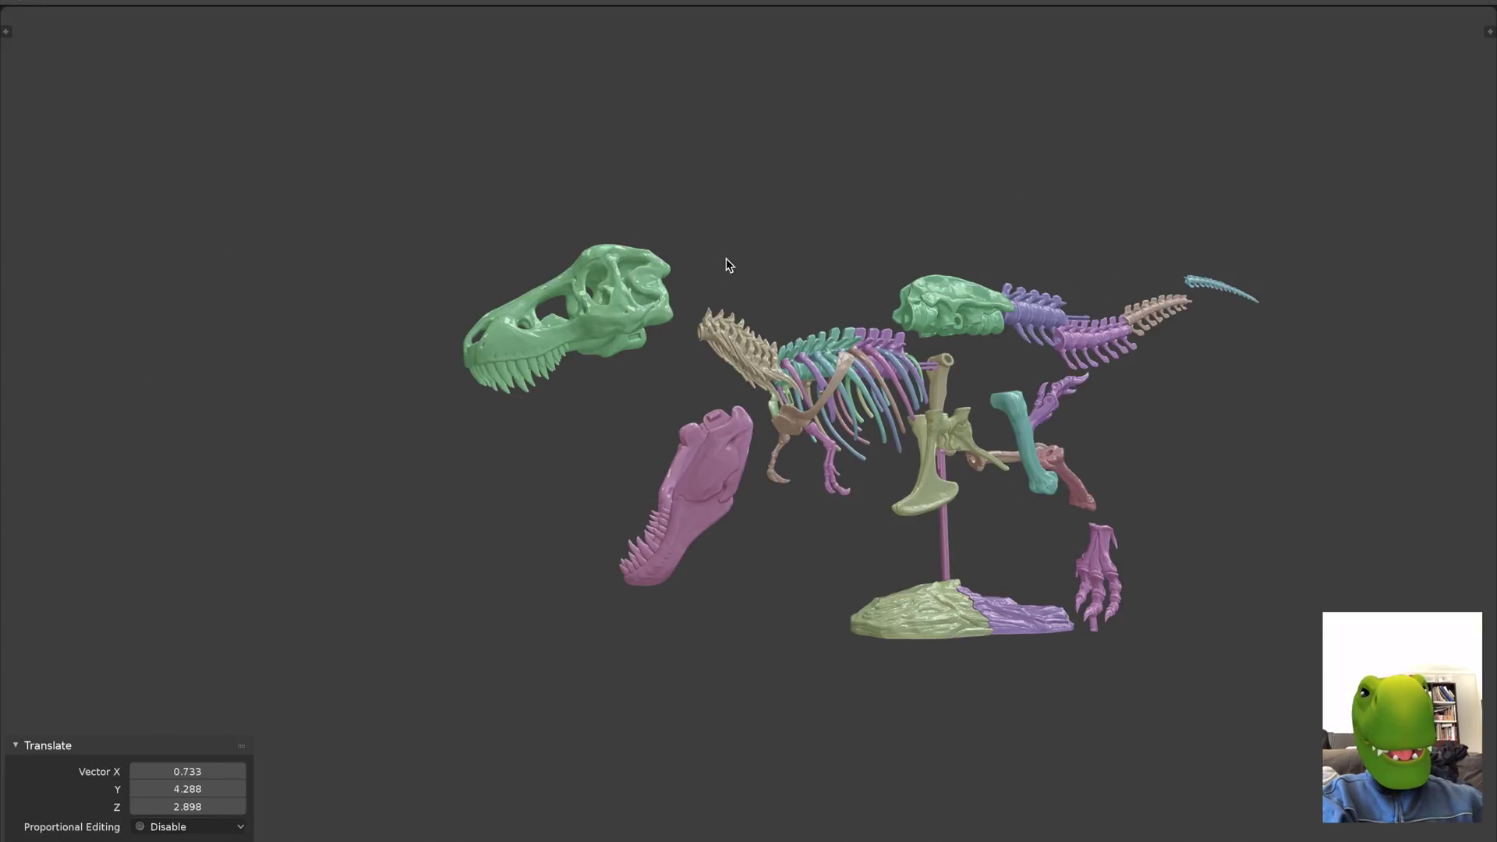
Rotate the skull freely with Trackball by about -8° and -23°, and turn it about 13.4° around the global X axis
key("r")
key("r")
left_click(809, 248)
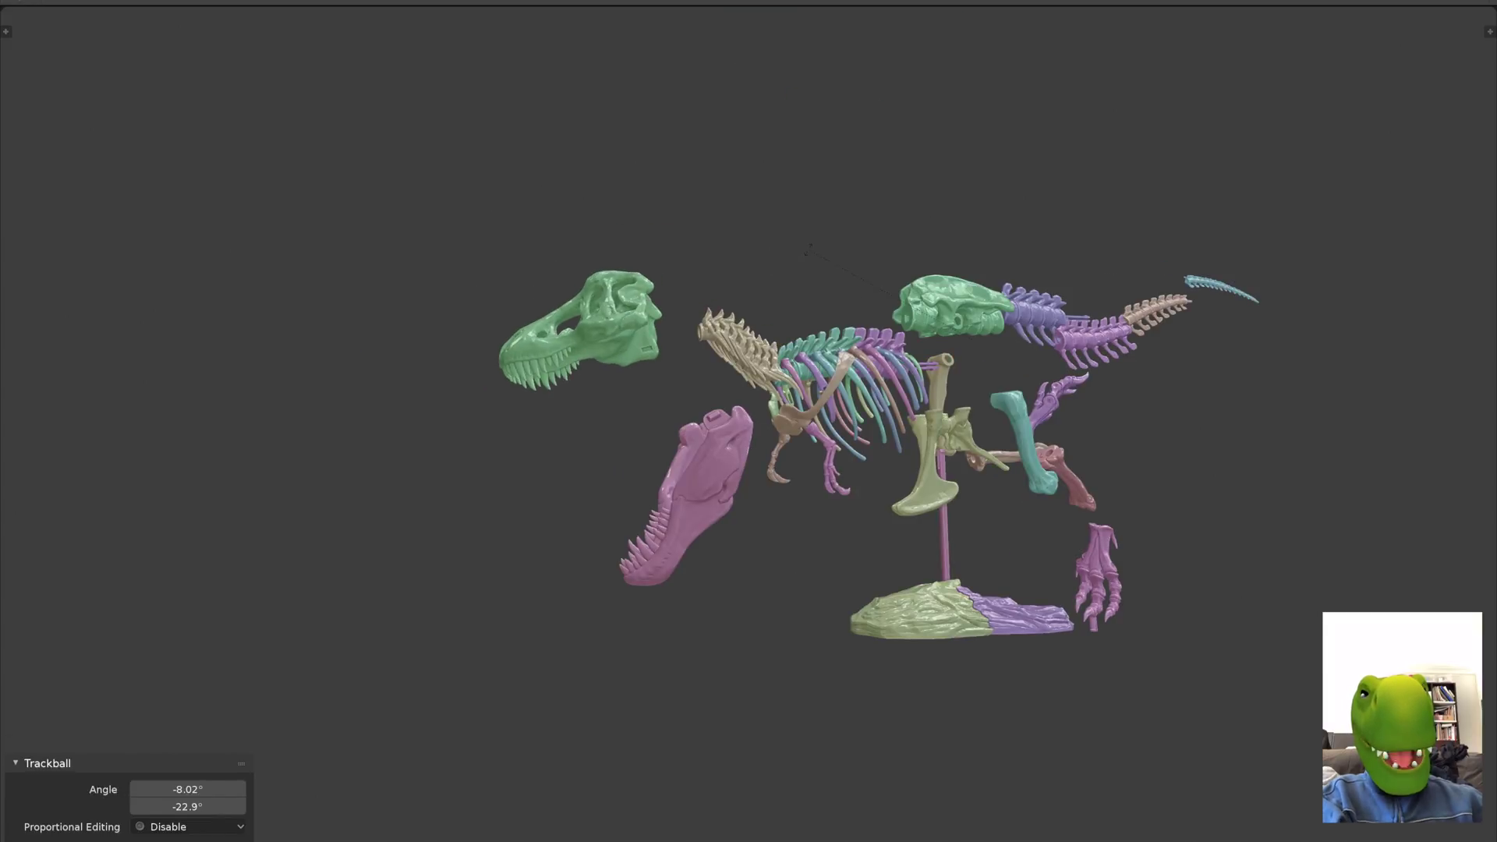
key("x")
left_click(849, 262)
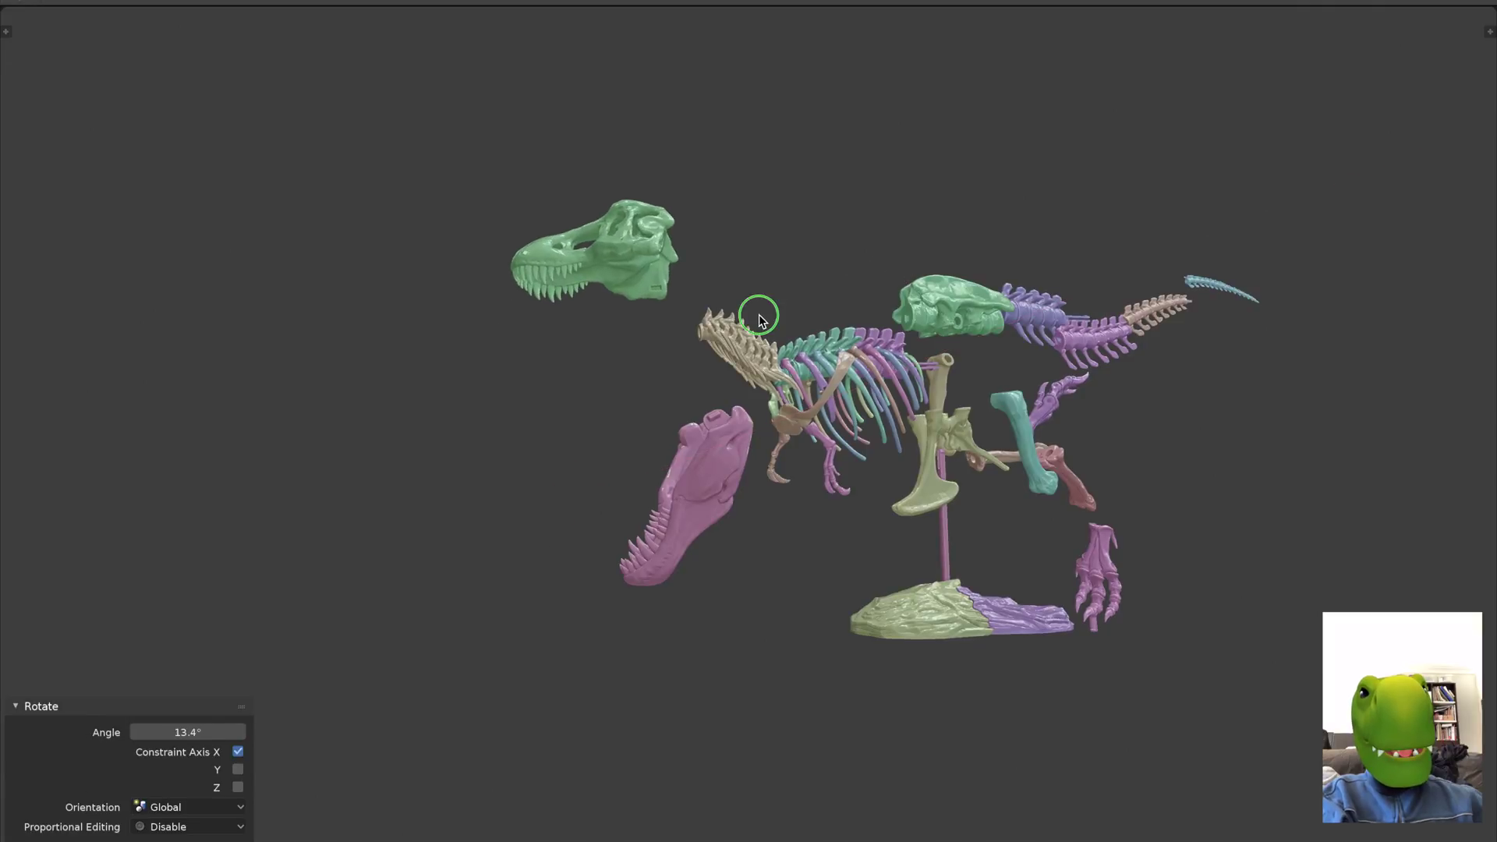
Try deleting the beige neck vertebrae and undo the deletion
key("Delete")
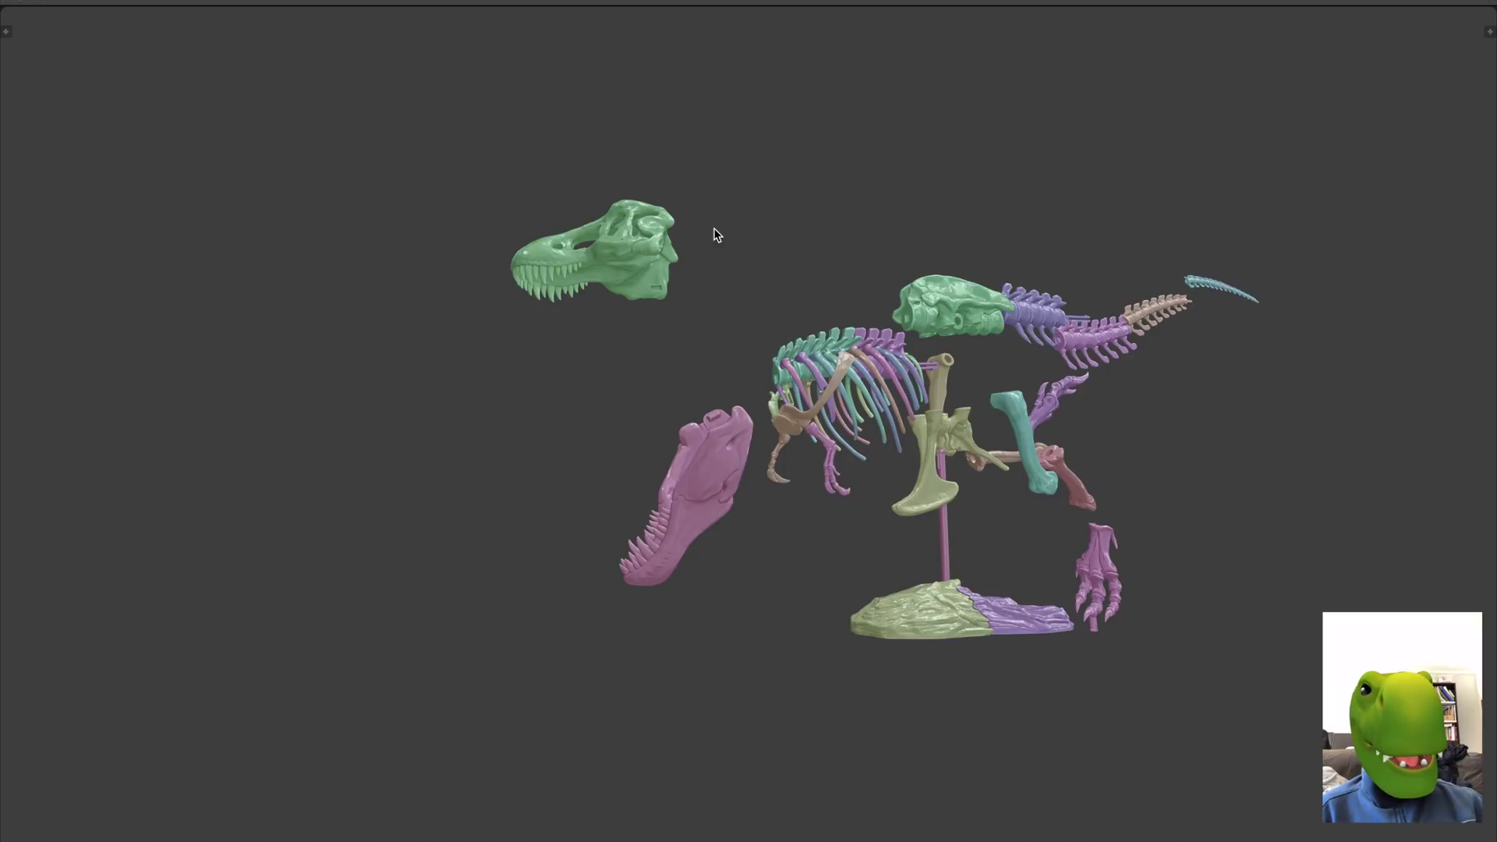
key("ctrl+z")
scroll(768, 307, "left", 10)
scroll(779, 309, "right", 10)
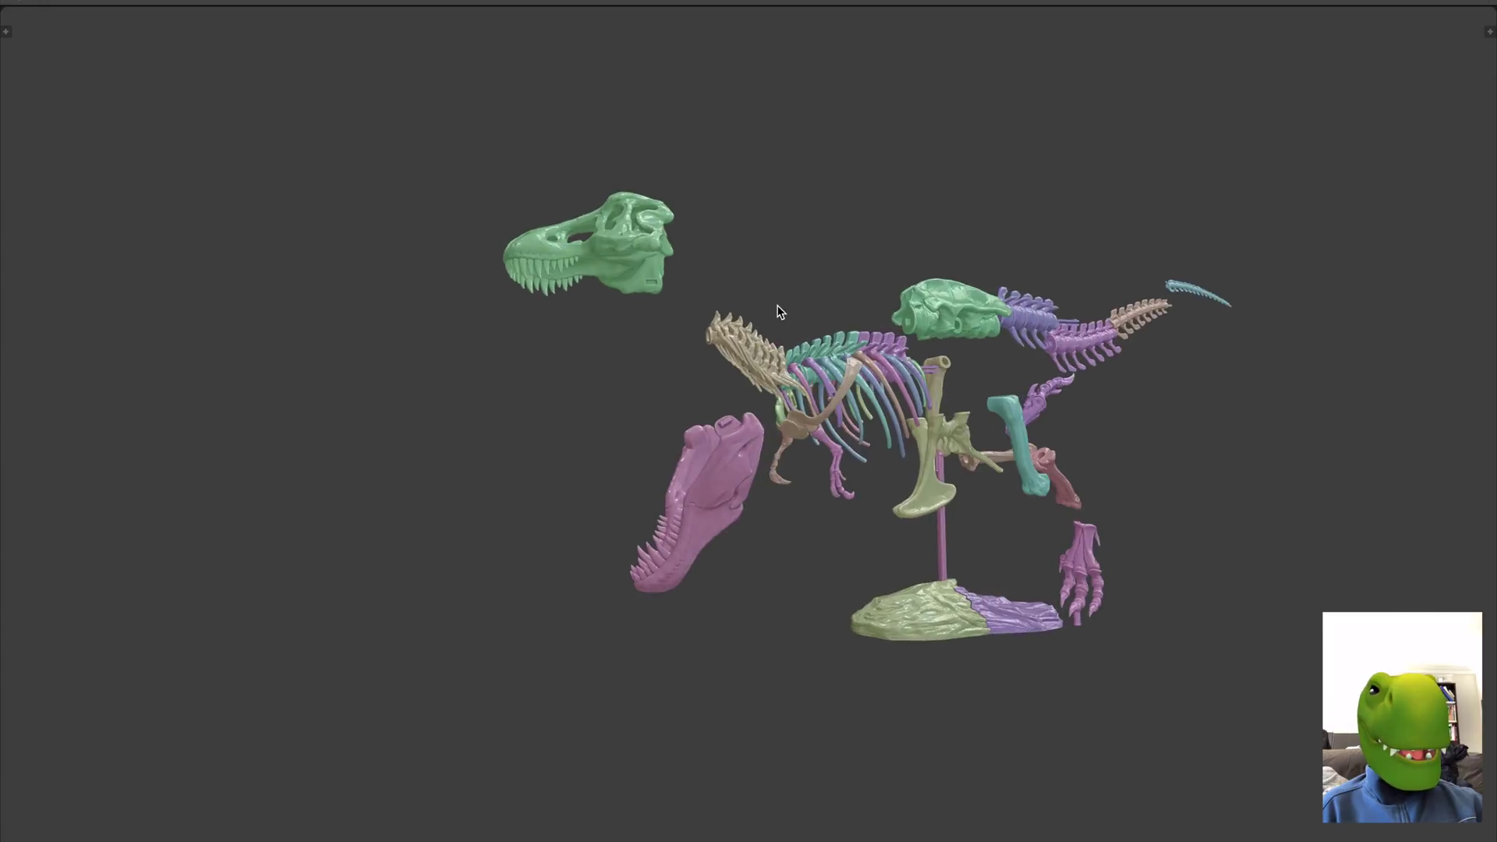
scroll(784, 305, "left", 5)
scroll(789, 299, "left", 1)
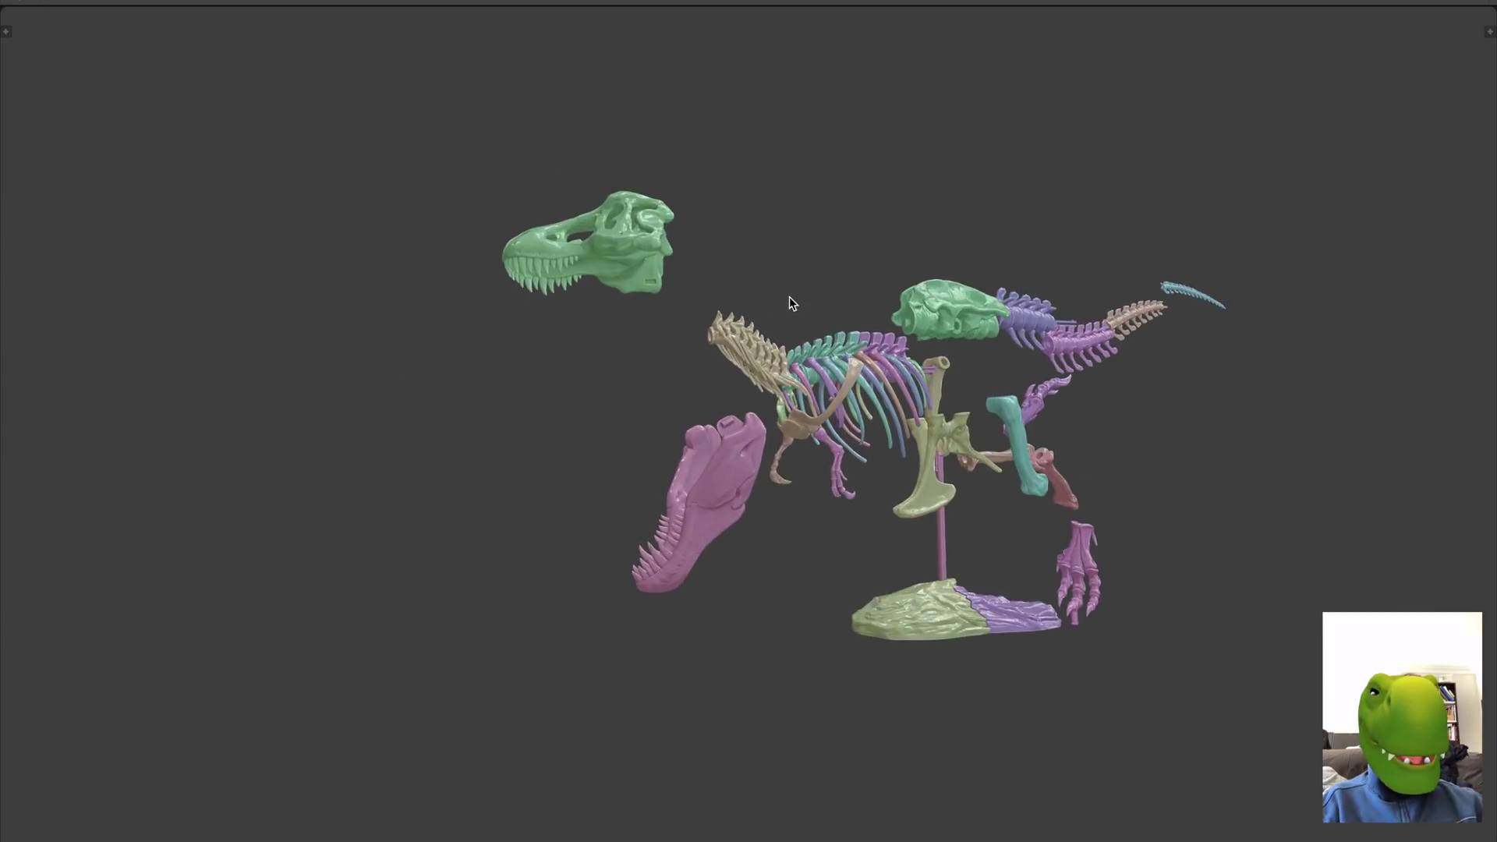